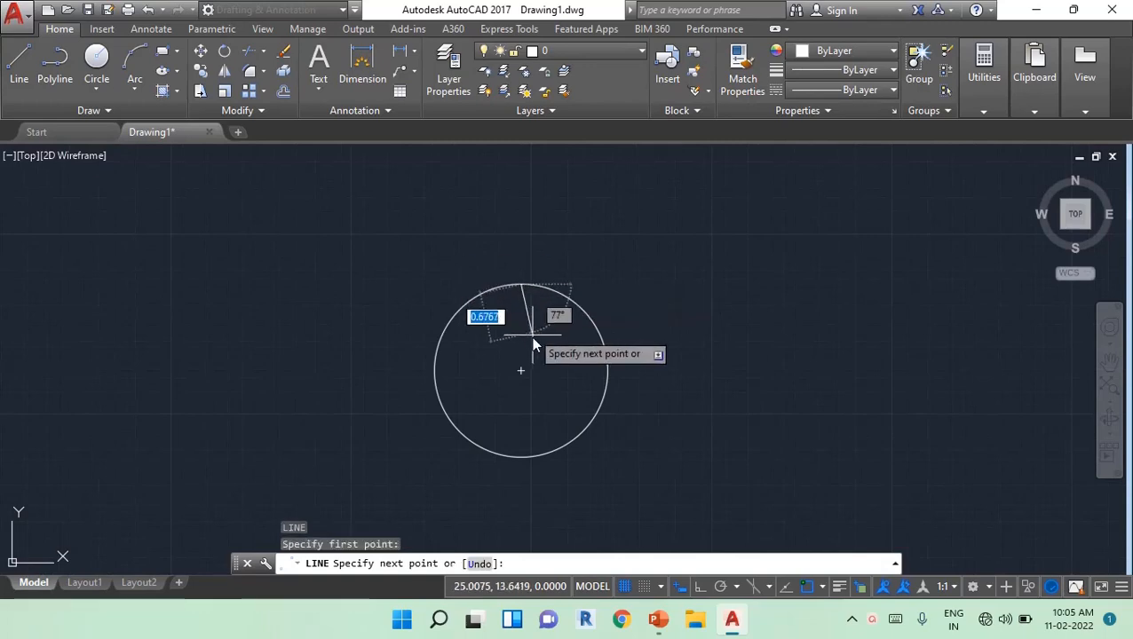
- Draw connected lines from the circle's top quadrant to its centre and on to its right quadrant
left_click(521, 370)
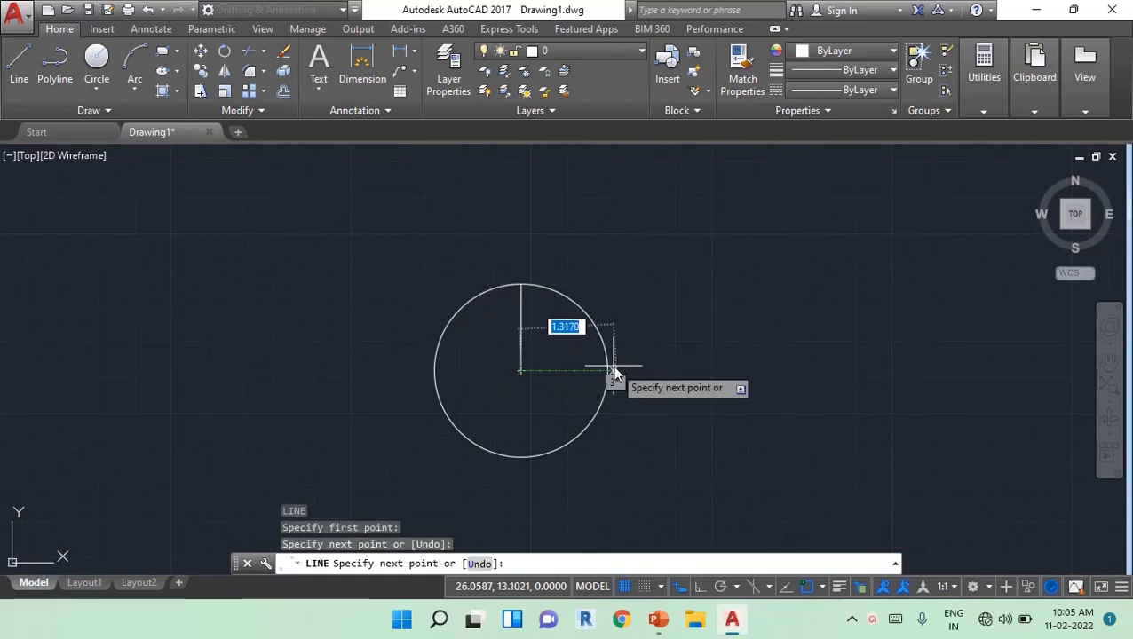
left_click(609, 368)
key("Escape")
- Offset the vertical radius line by 0.05 towards the inside of the quarter between the two lines
scroll(548, 348, "up", 2)
middle_click_drag(549, 348, 579, 325)
type("o")
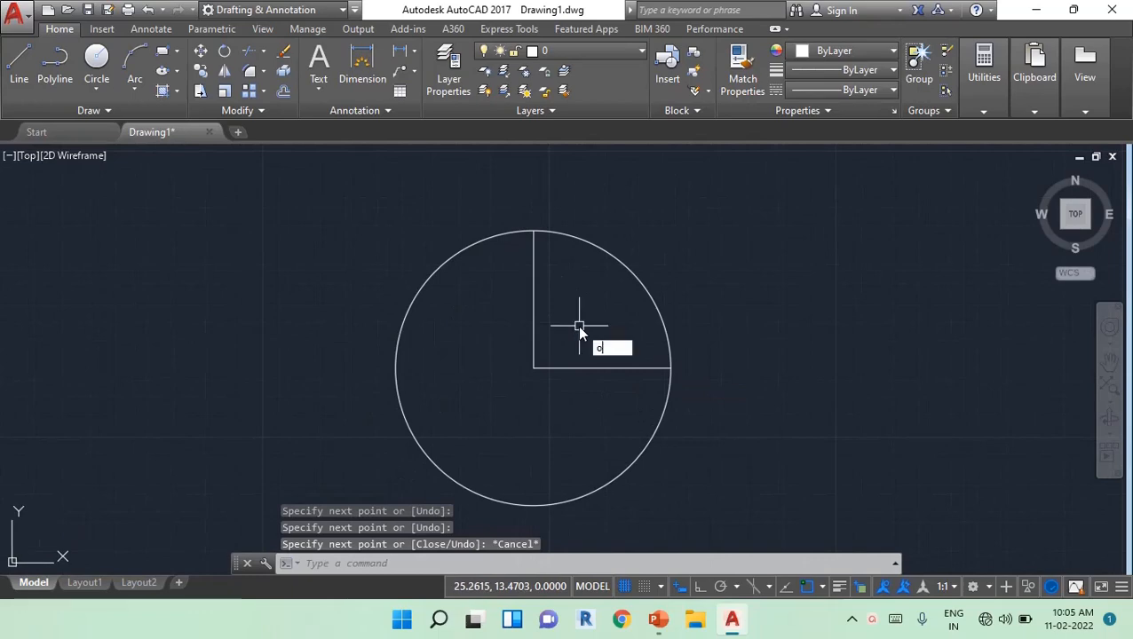
key("Return")
left_click(537, 316)
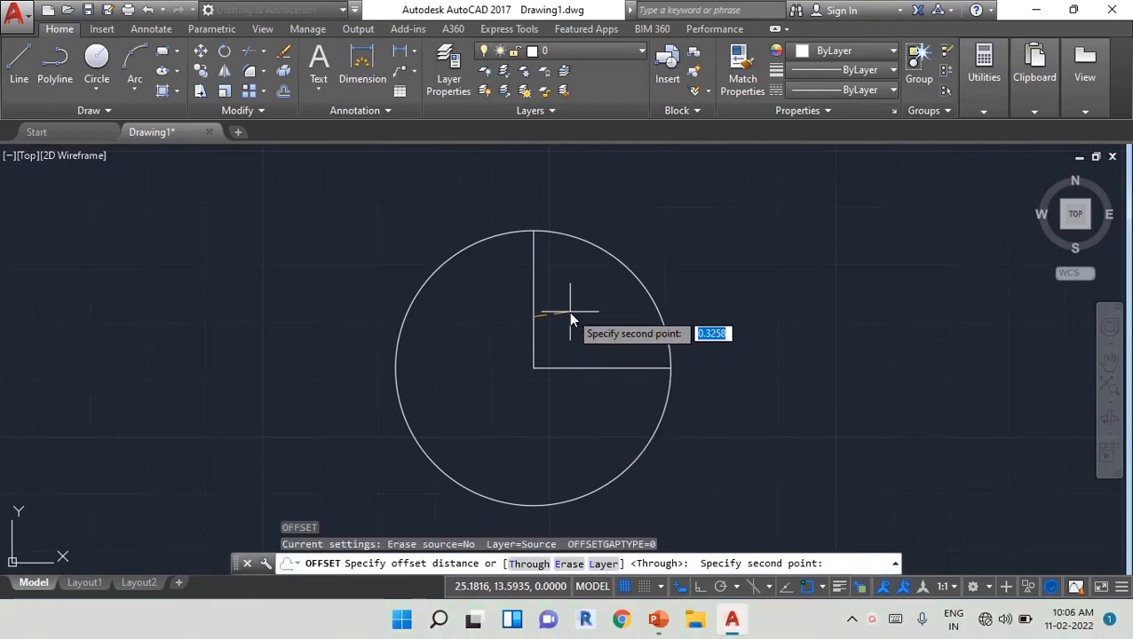
type("0.0")
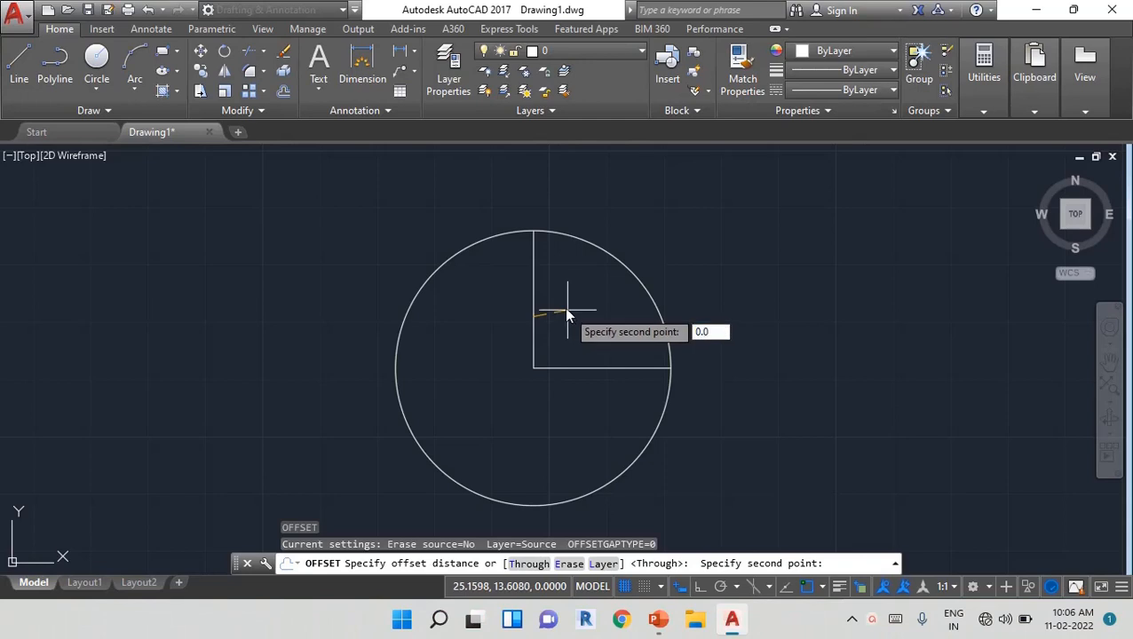
type("5")
key("Return")
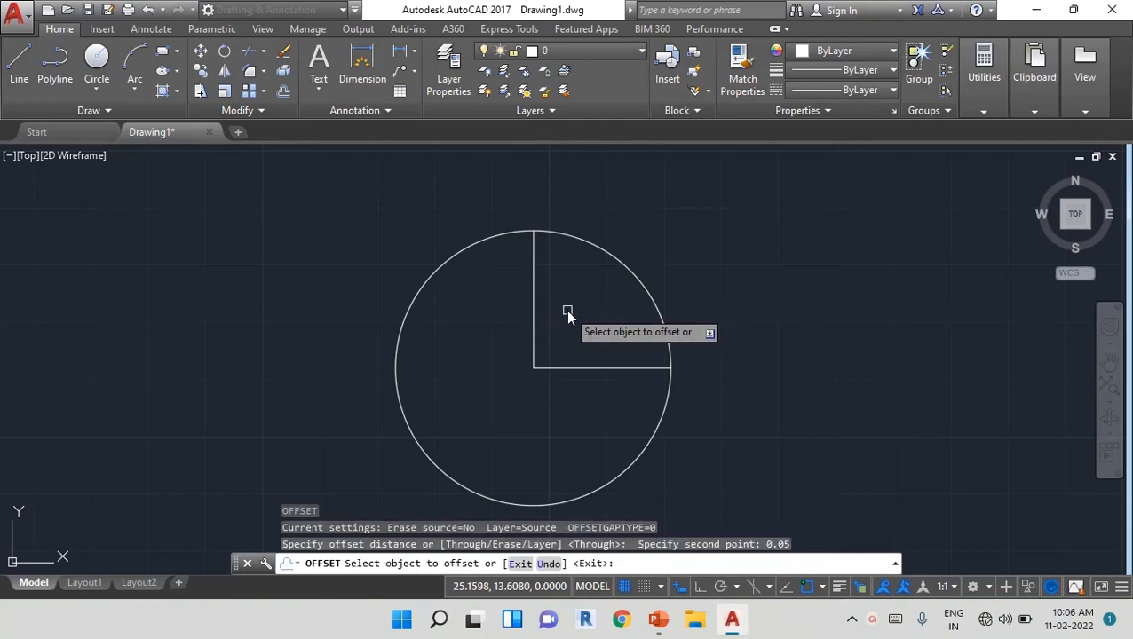
left_click(535, 315)
left_click(580, 327)
key("Escape")
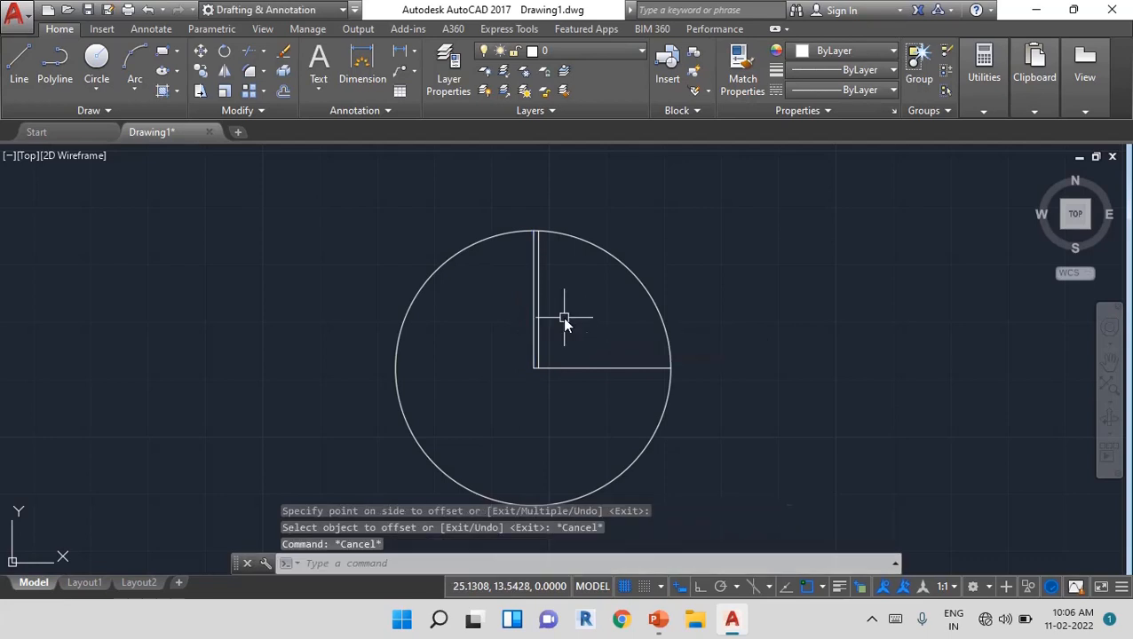
- Trim away the circle outside the upper-right quarter, leaving the door's swing arc
type("tr")
key("Return")
key("Return")
left_click(404, 326)
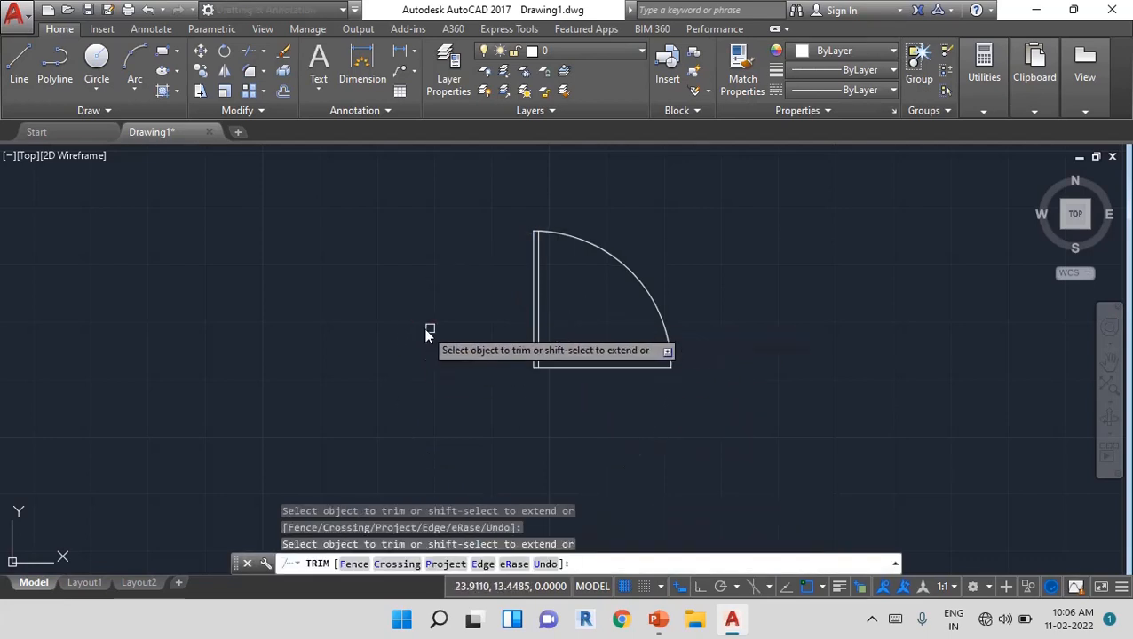
key("Escape")
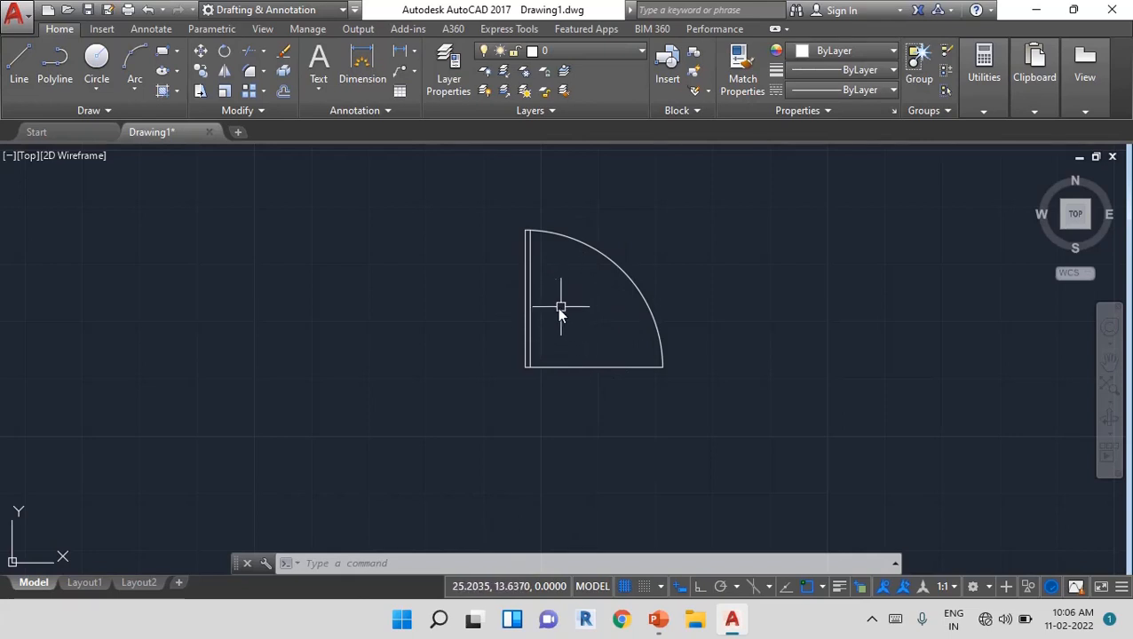
- Start an attribute definition with ATTDEF and set its tag to Door
left_click(100, 29)
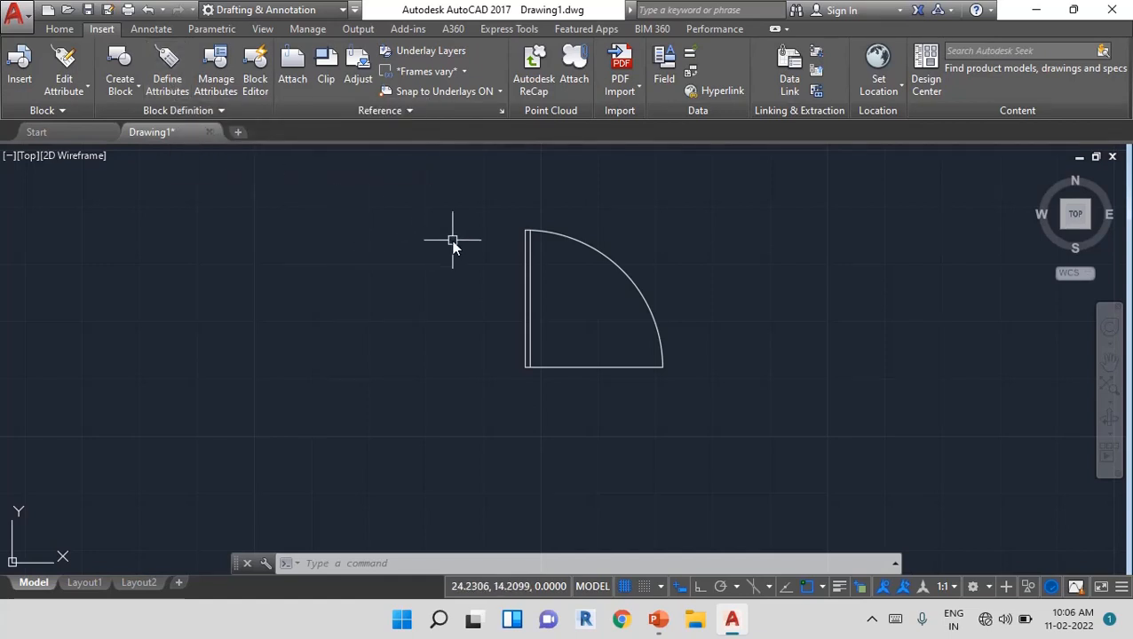
type("ATT")
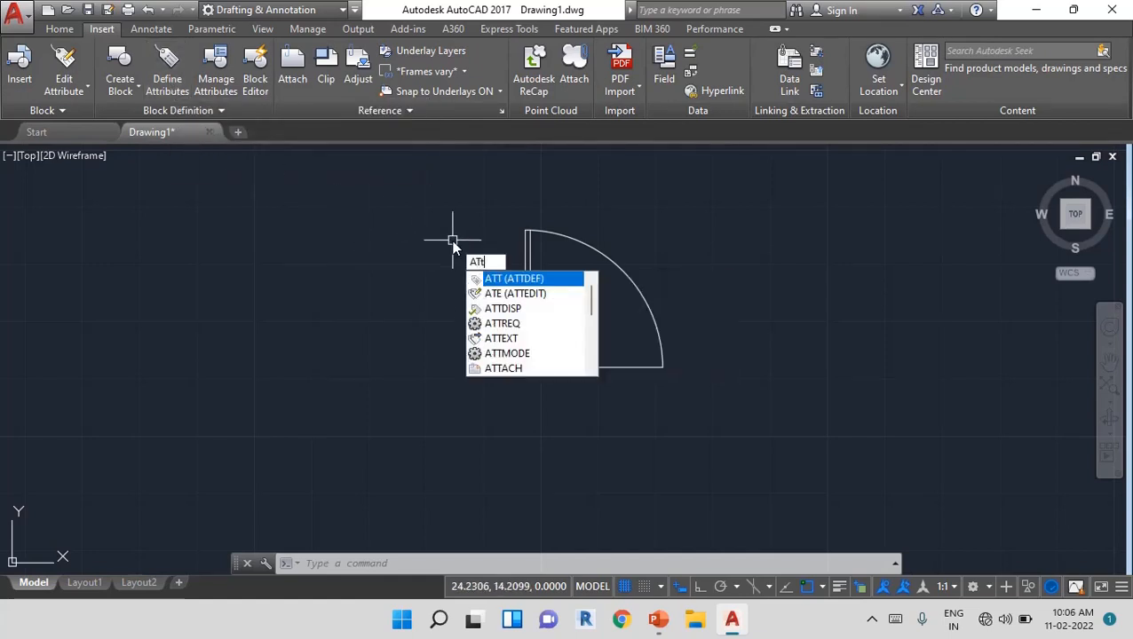
type("DEF")
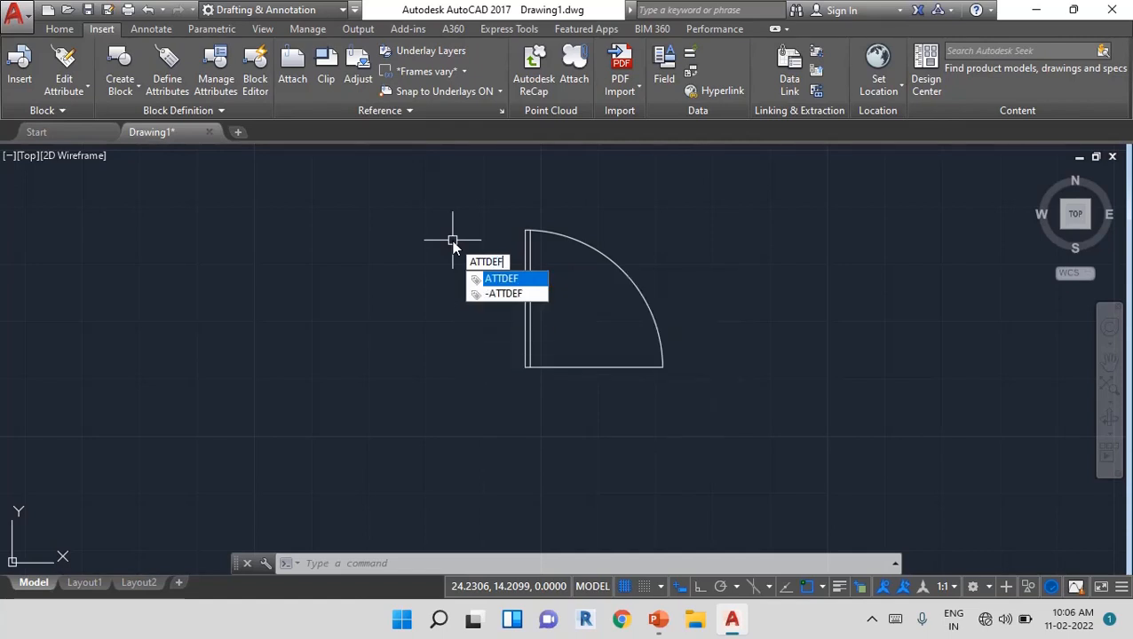
left_click(502, 279)
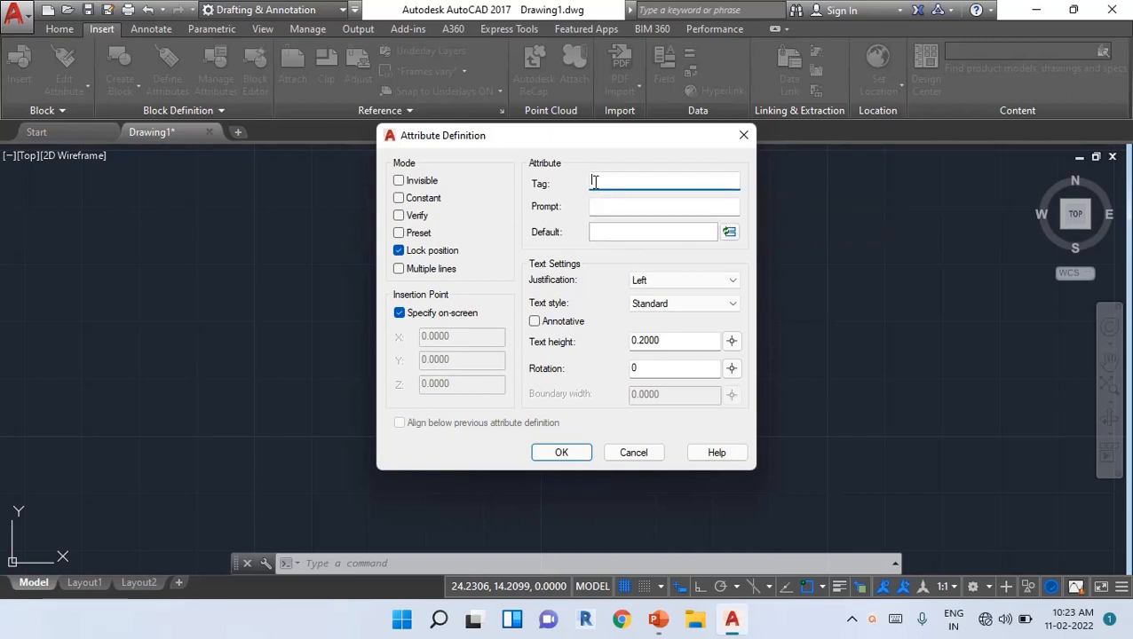
type("Lloor")
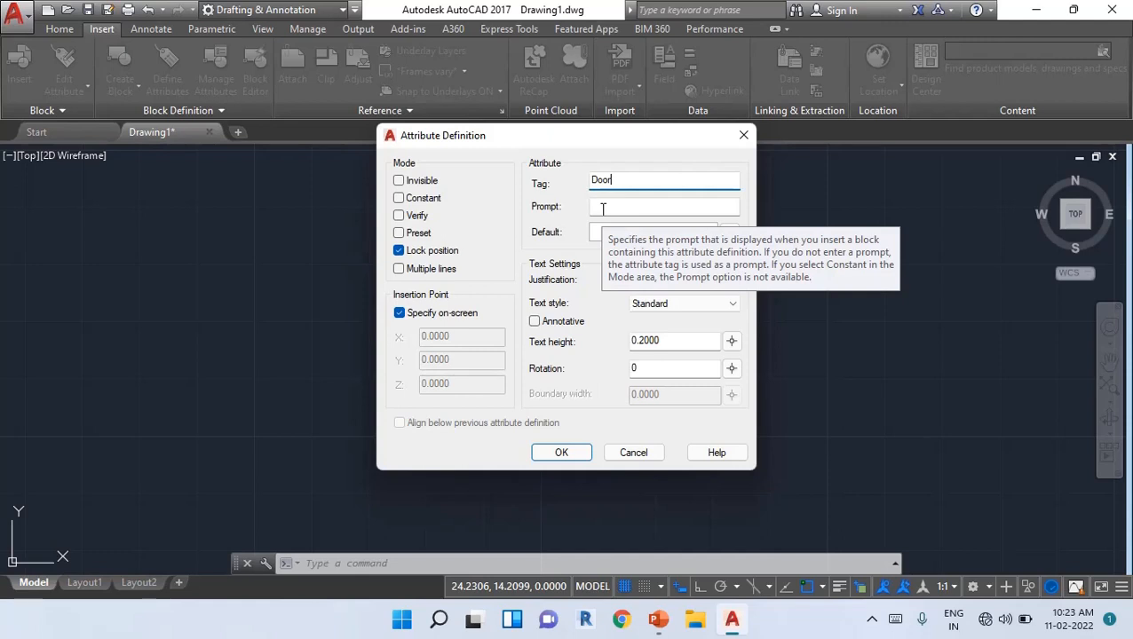
- Set the attribute's prompt to "Specify the Door name" and its default value to D
left_click(603, 208)
type("Sp")
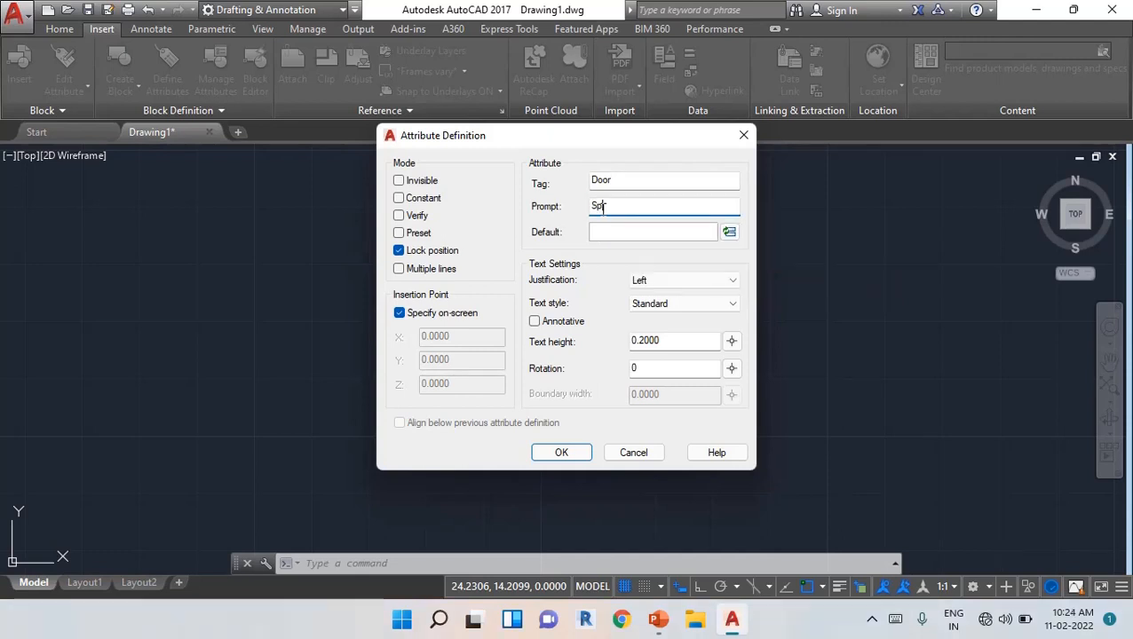
type("ecify the D")
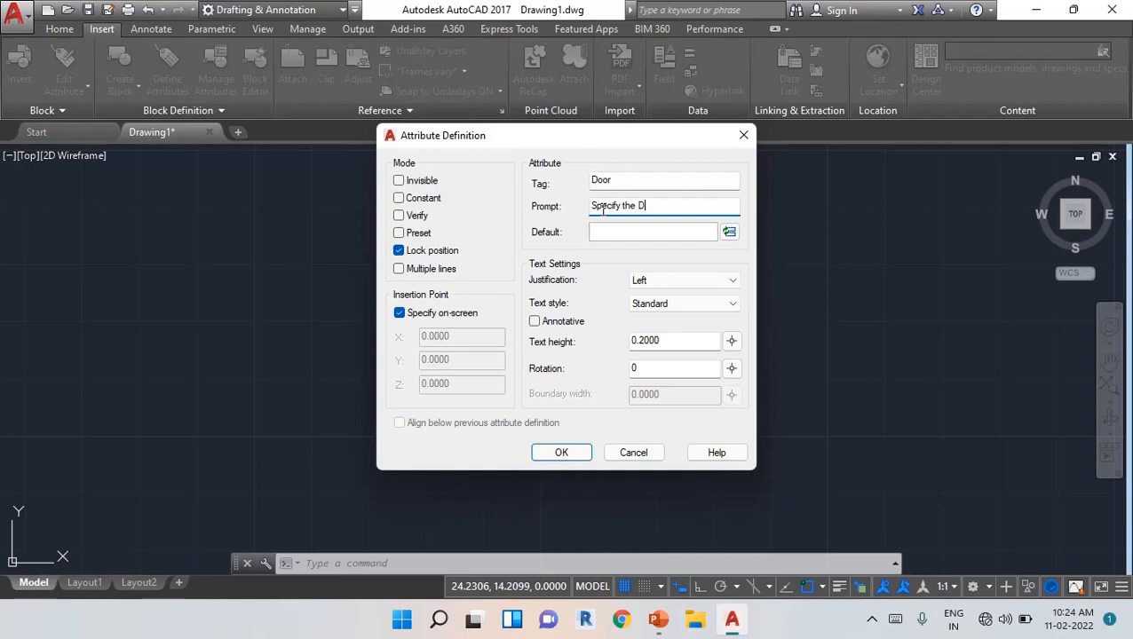
type("oor name")
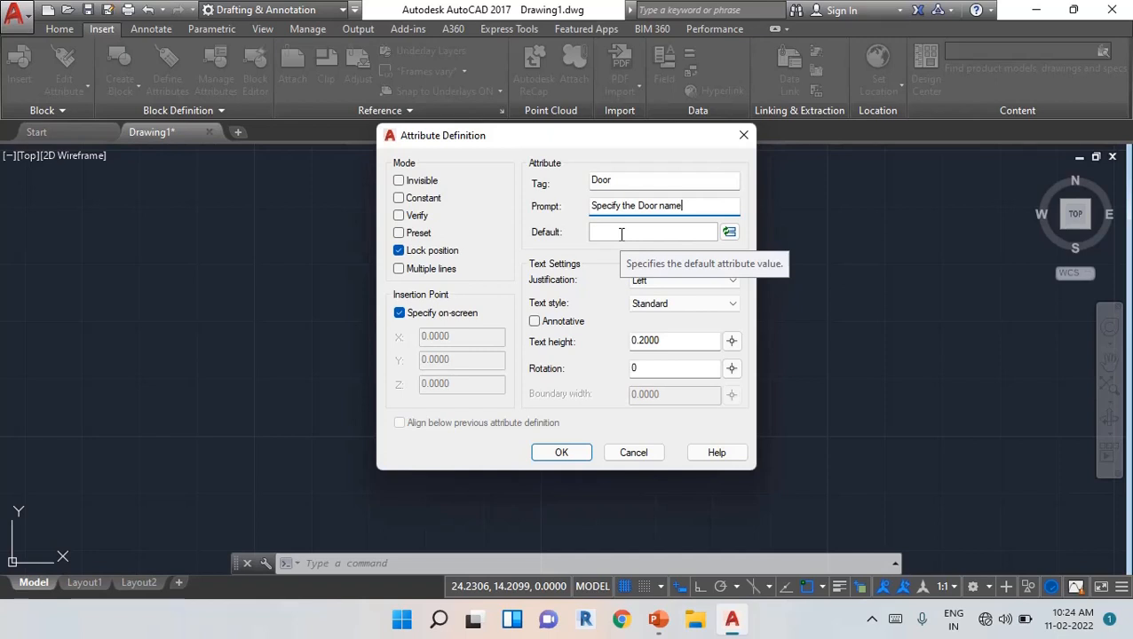
left_click(622, 233)
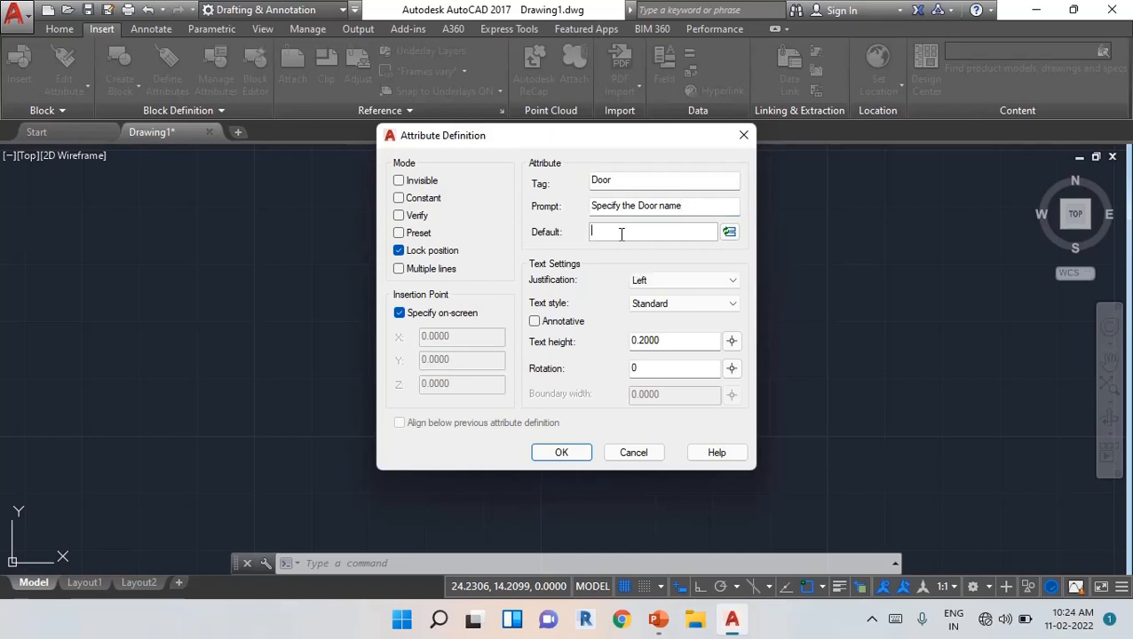
type("D")
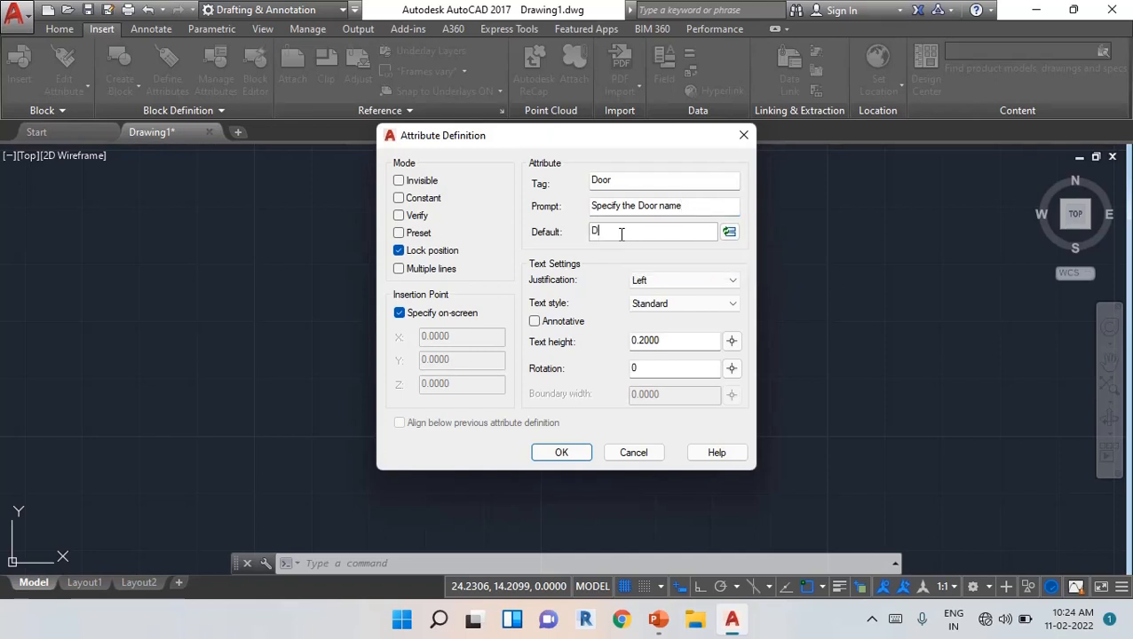
- Keep Left justification, Standard text style and 0.2000 text height, and place the attribute tag just below the door
left_click(663, 284)
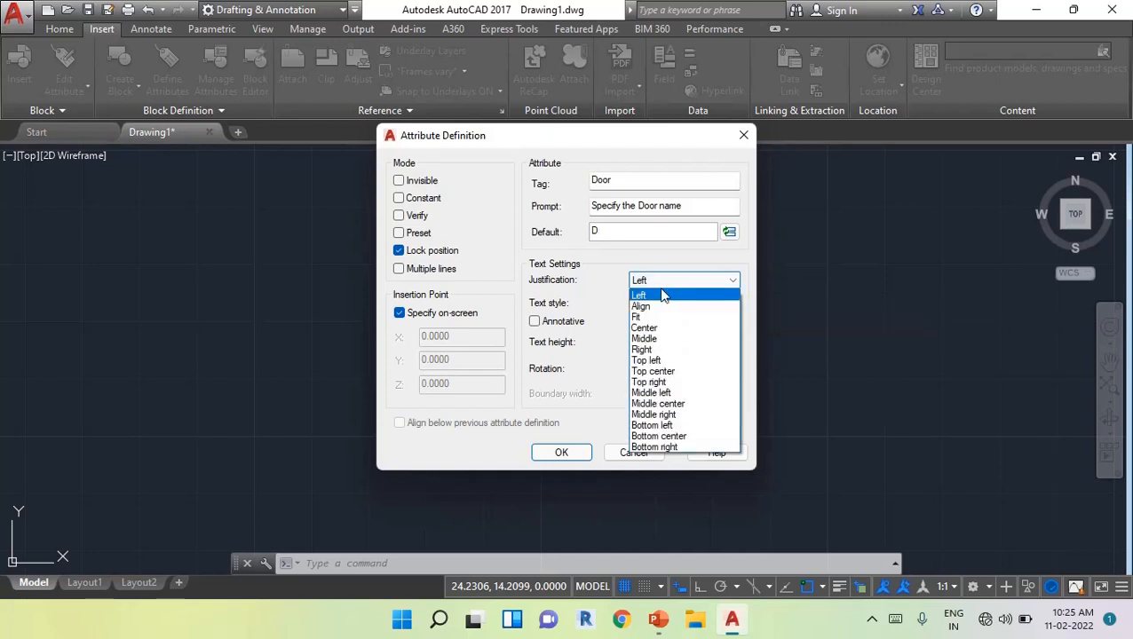
left_click(619, 325)
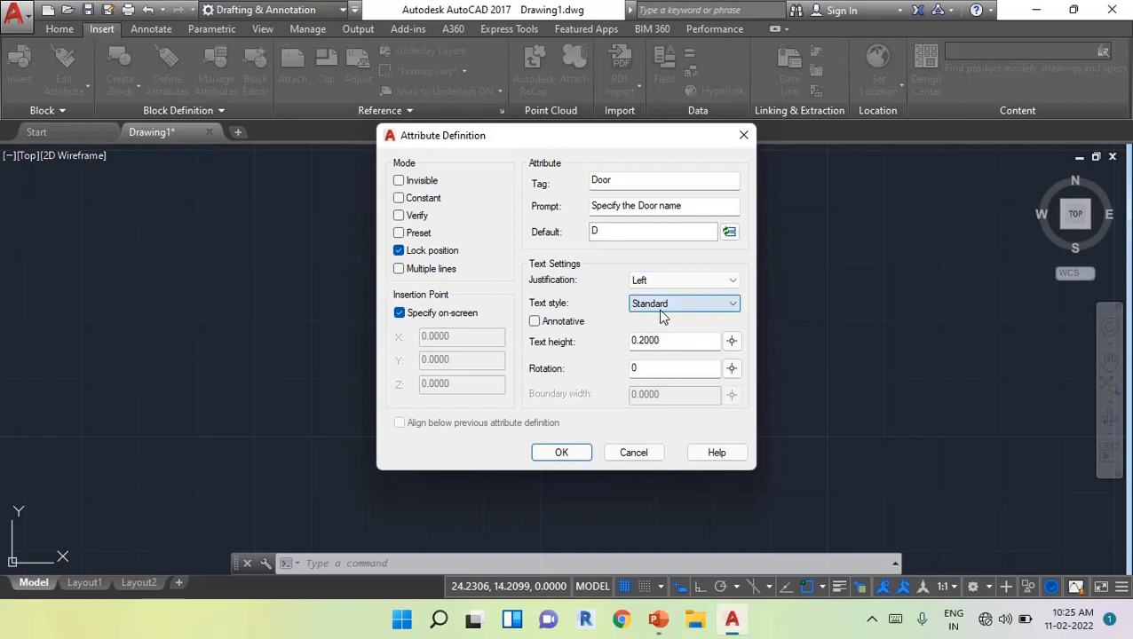
left_click(664, 305)
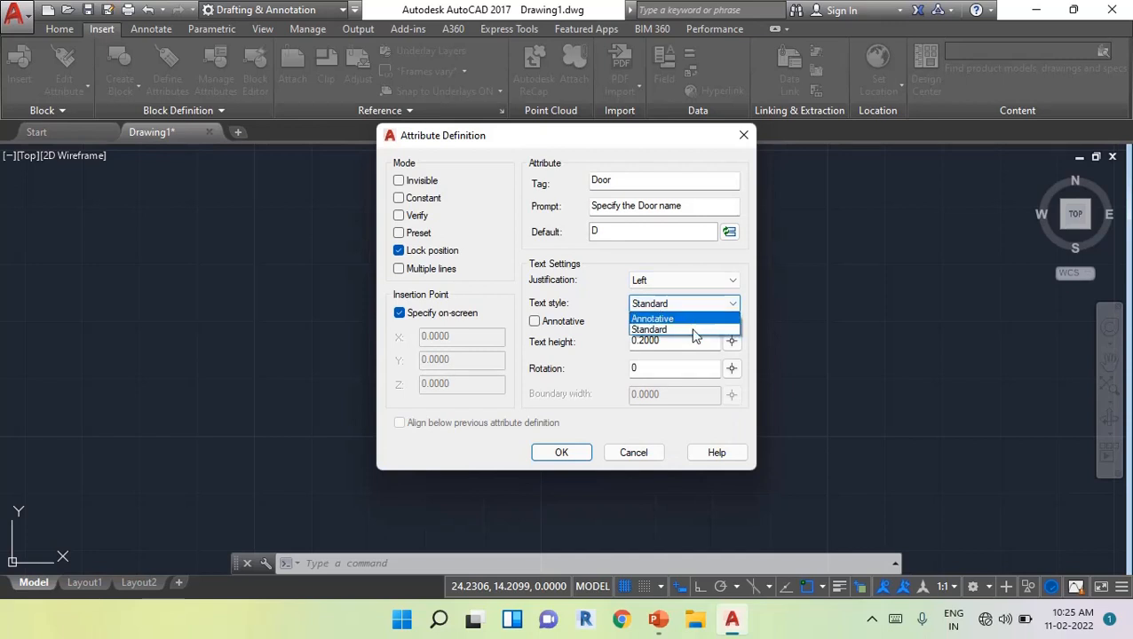
left_click(606, 345)
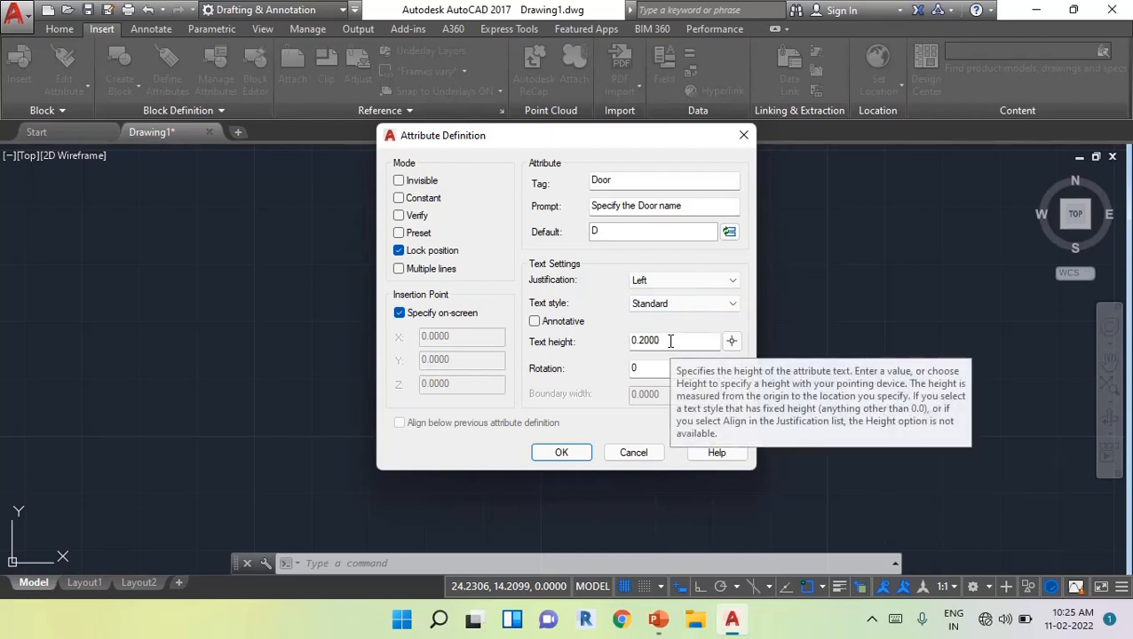
left_click_drag(670, 341, 604, 348)
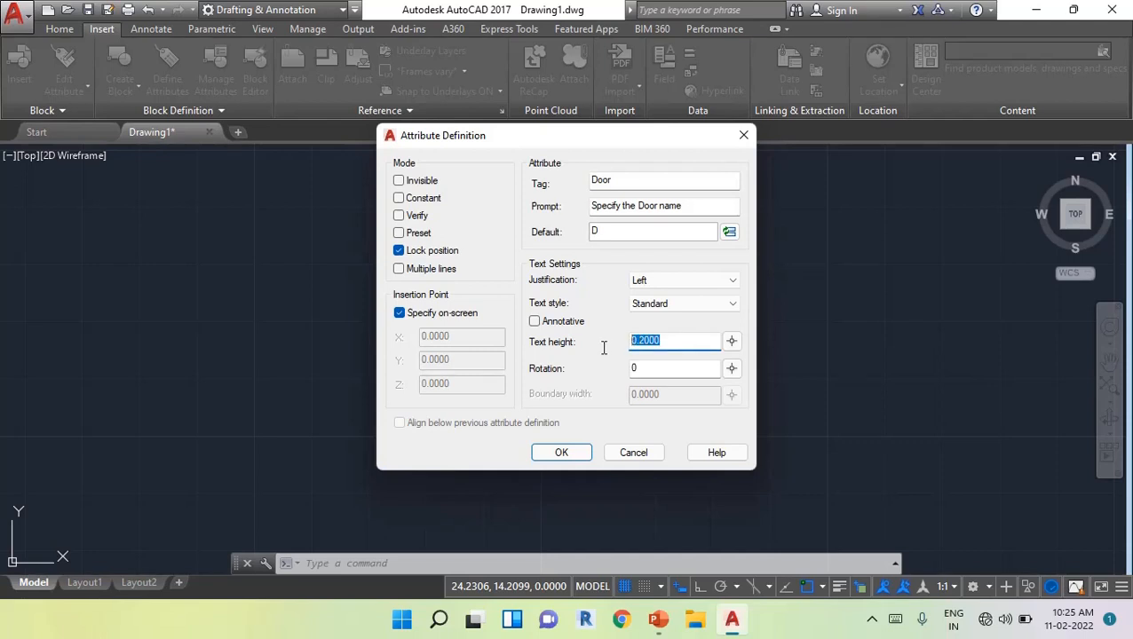
left_click(652, 370)
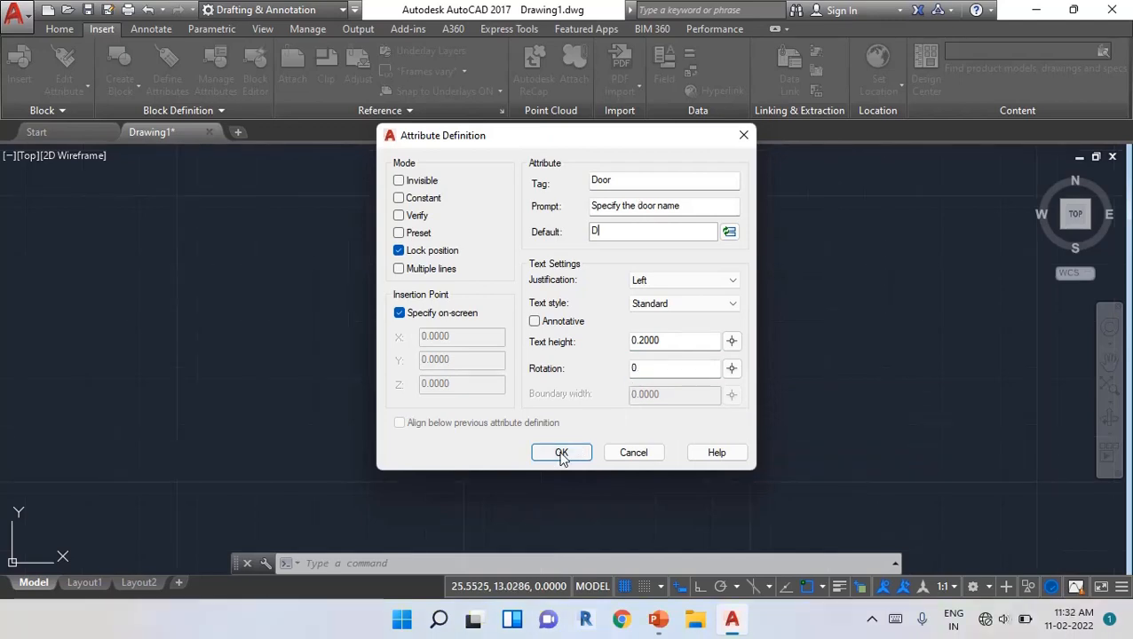
left_click(561, 453)
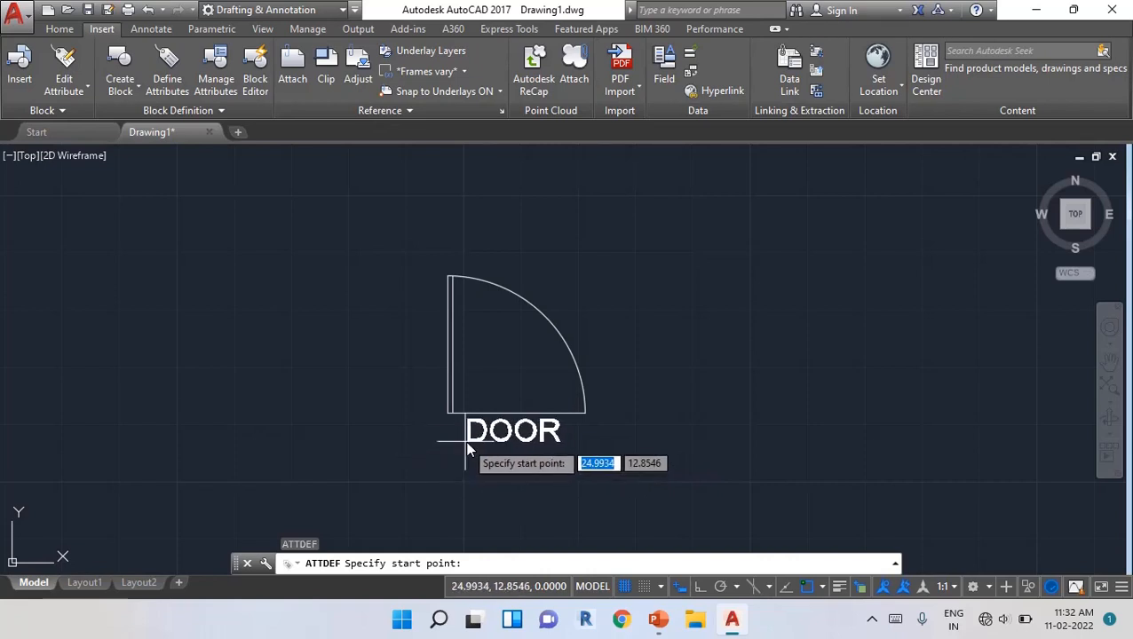
left_click(462, 446)
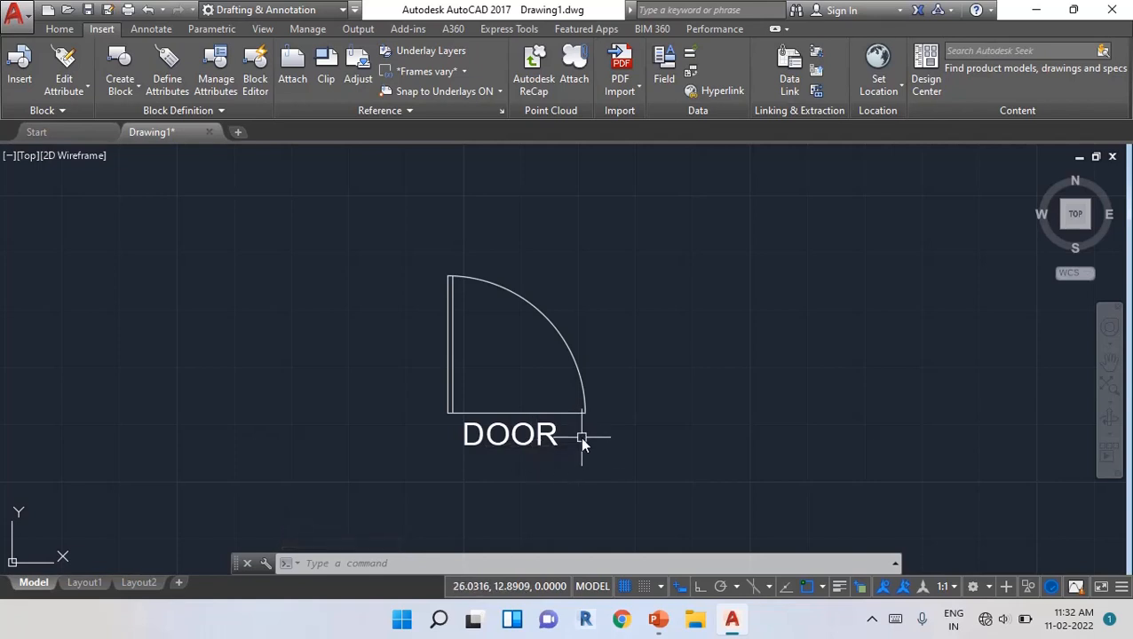
- Start a block definition named Door with its base point at the door's lower-left corner
type("b")
key("Return")
type("Door")
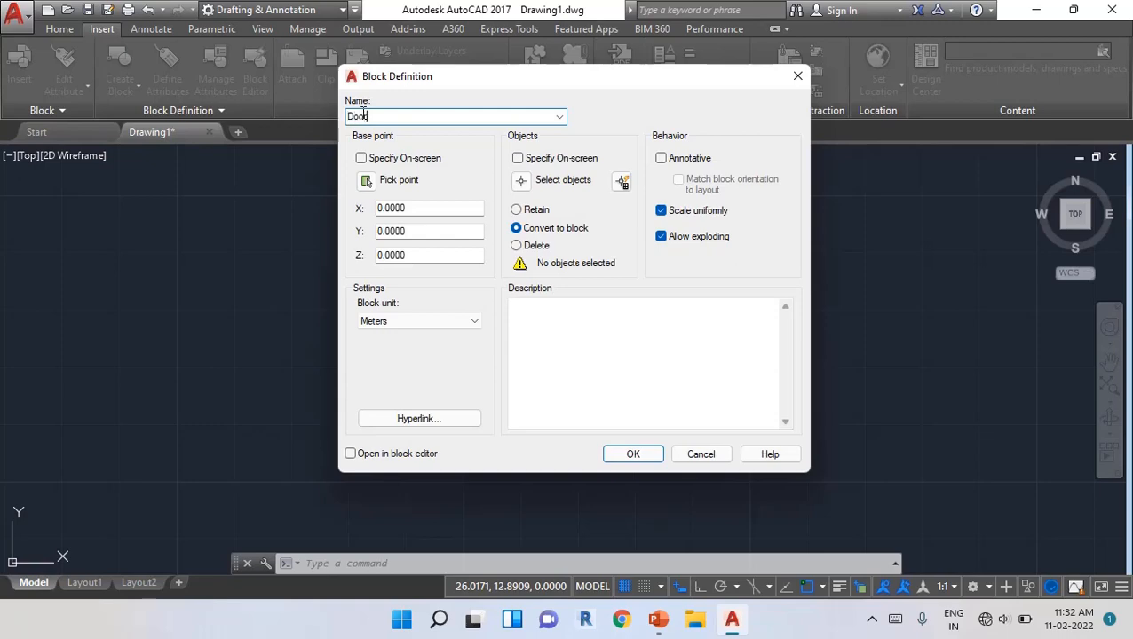
left_click(366, 180)
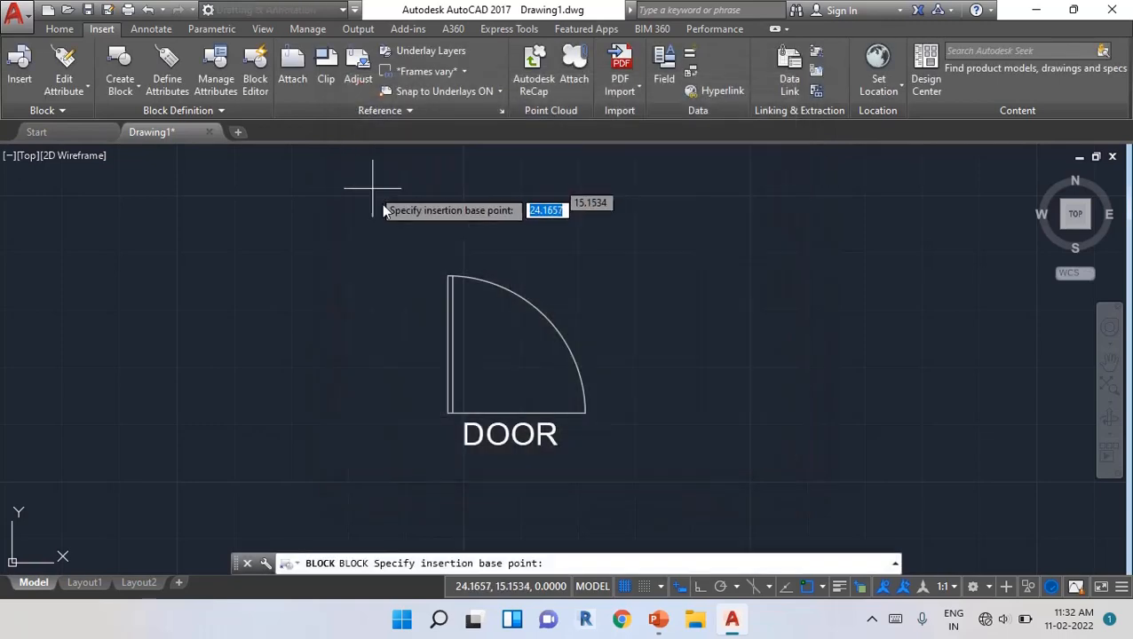
left_click(445, 418)
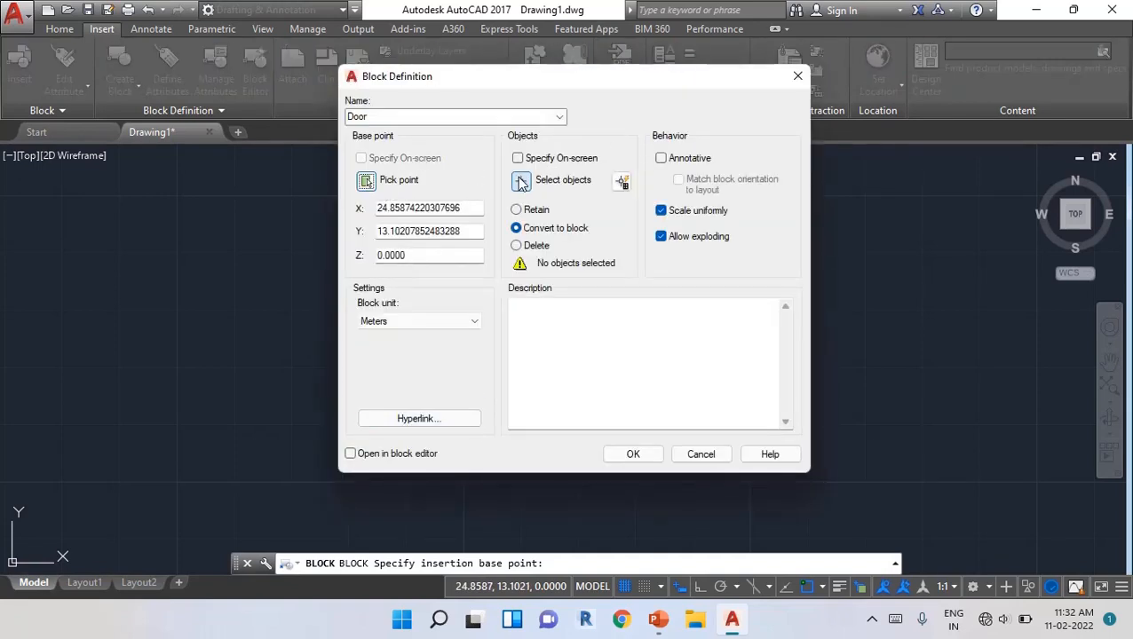
- Select the door geometry and attribute tag as the block objects and create the block with the door name D
left_click(521, 181)
left_click(686, 470)
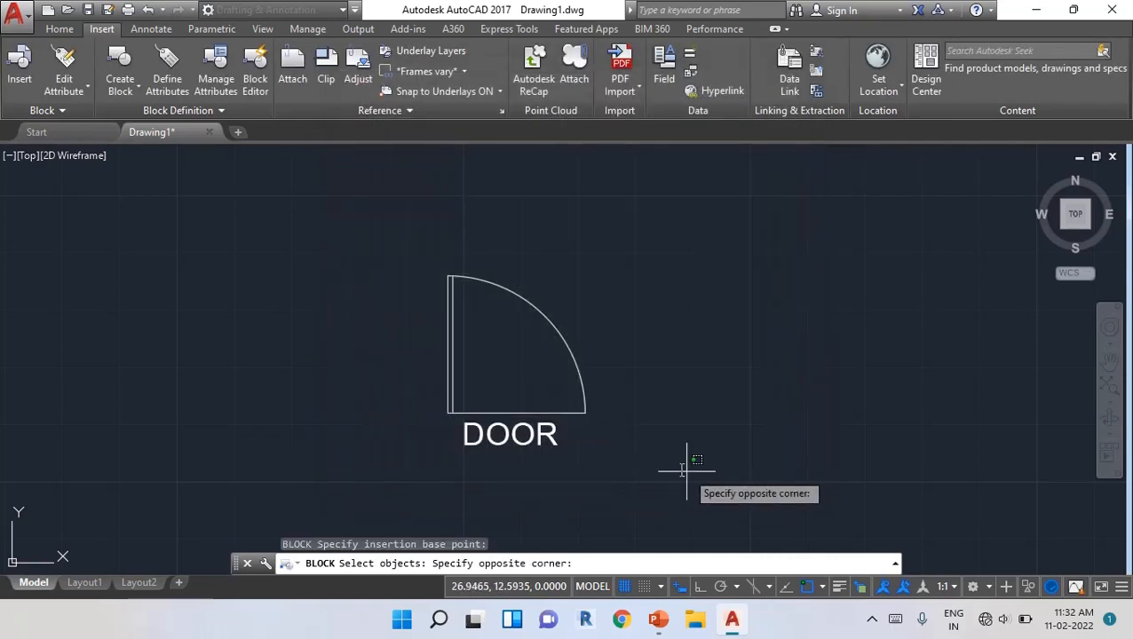
left_click(340, 233)
key("Return")
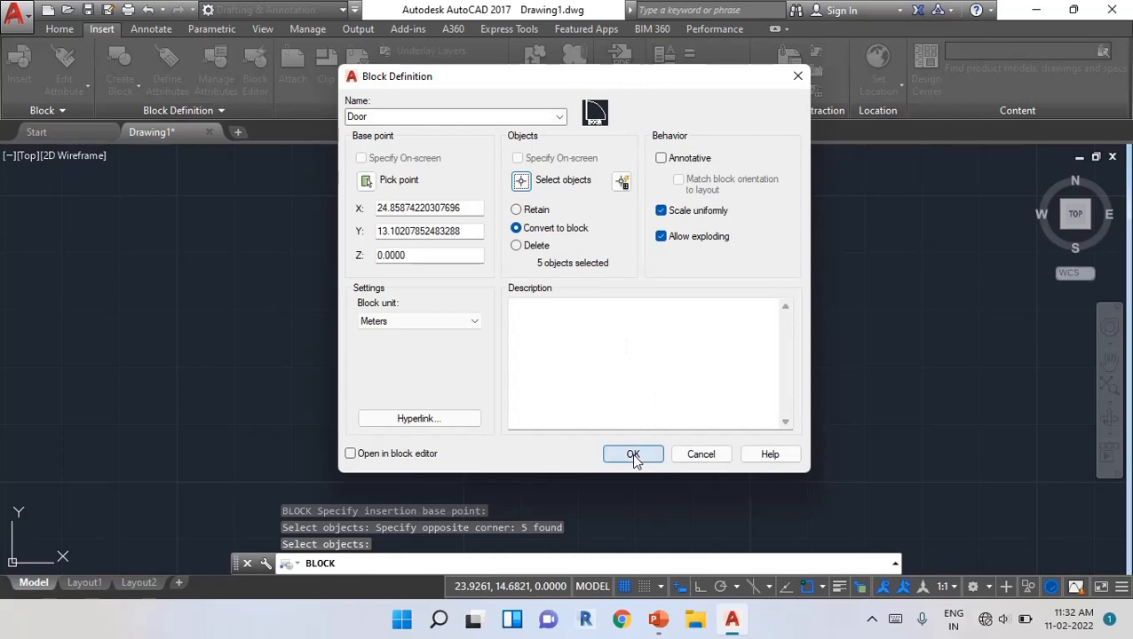
left_click(632, 453)
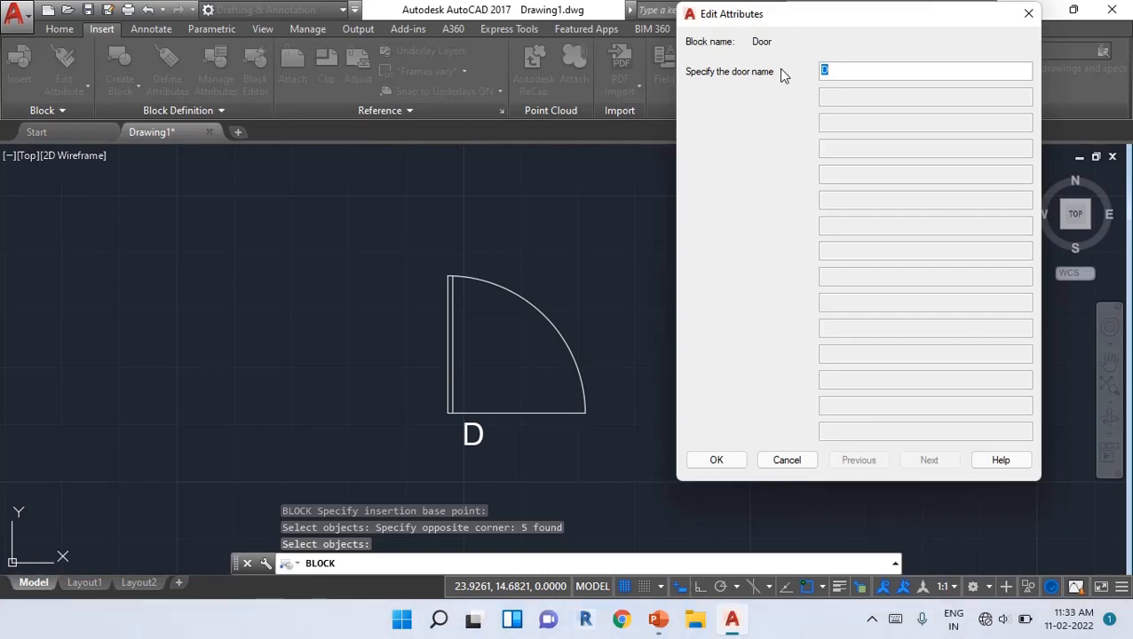
left_click(833, 70)
left_click(717, 460)
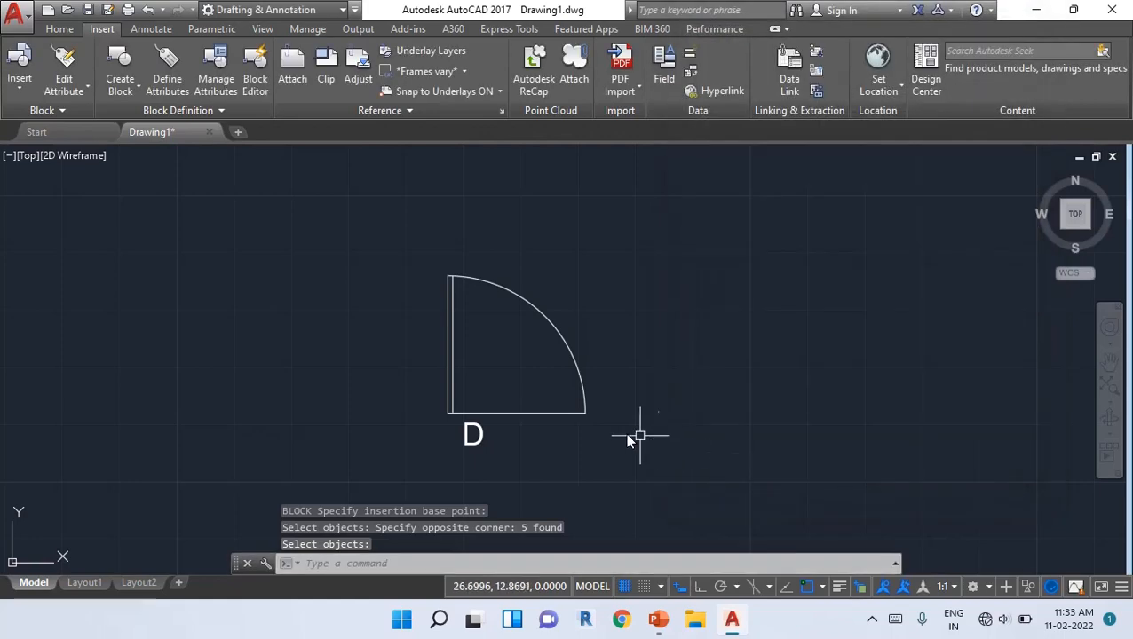
middle_click_drag(577, 383, 610, 351)
scroll(522, 382, "up", 2)
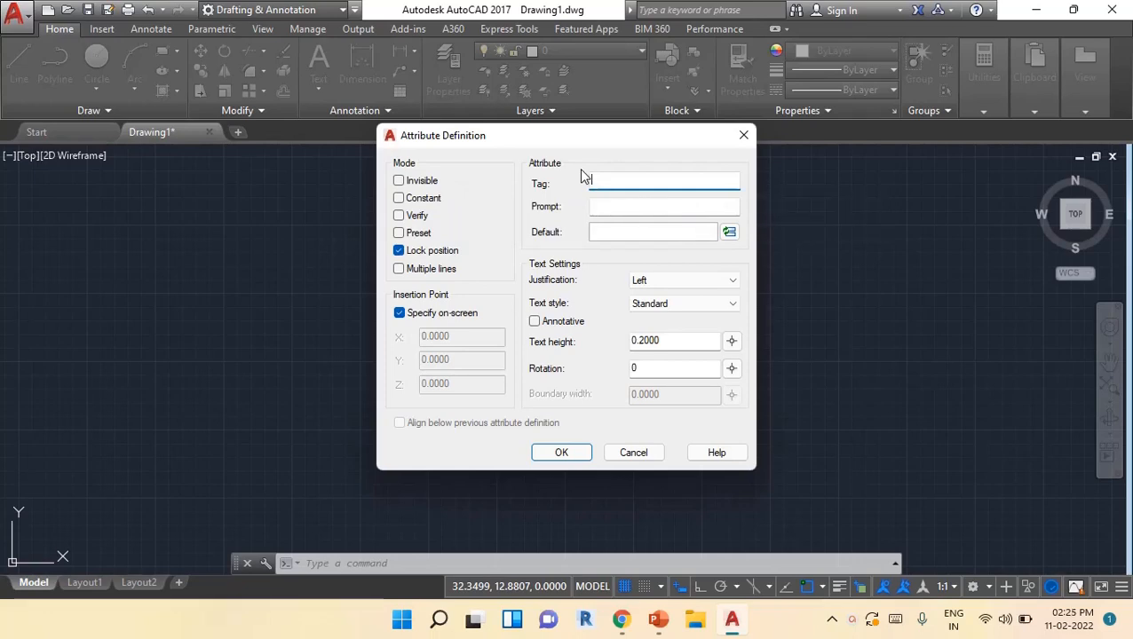
- Define an attribute with the tag Name, the prompt "Specify the software name" and the default value Autocad
type("ame")
left_click(610, 208)
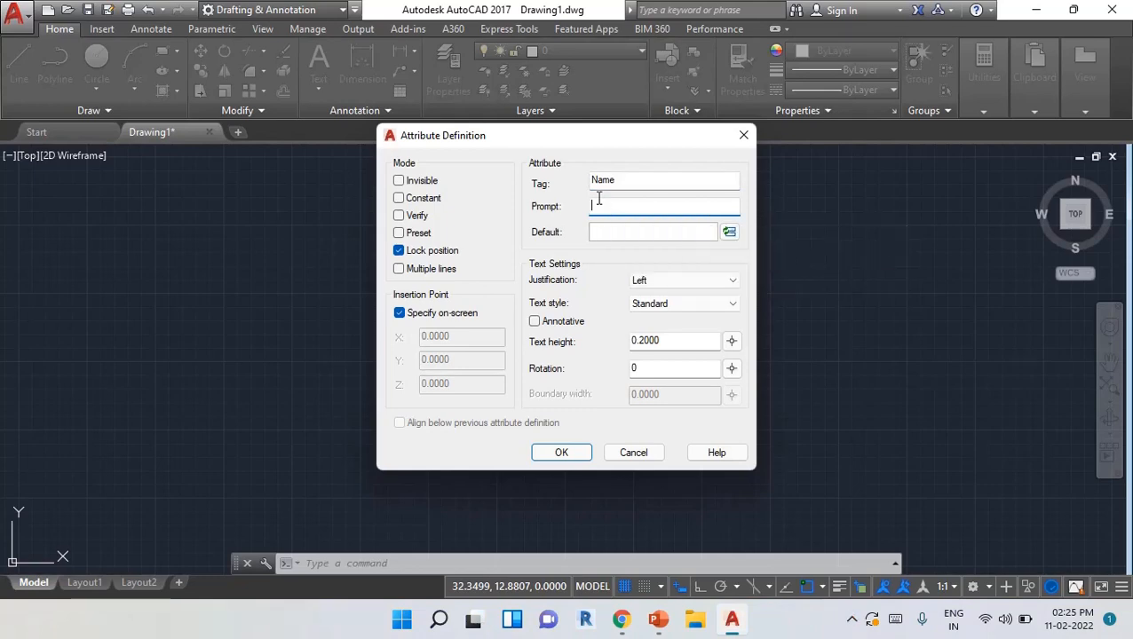
type("Specify the")
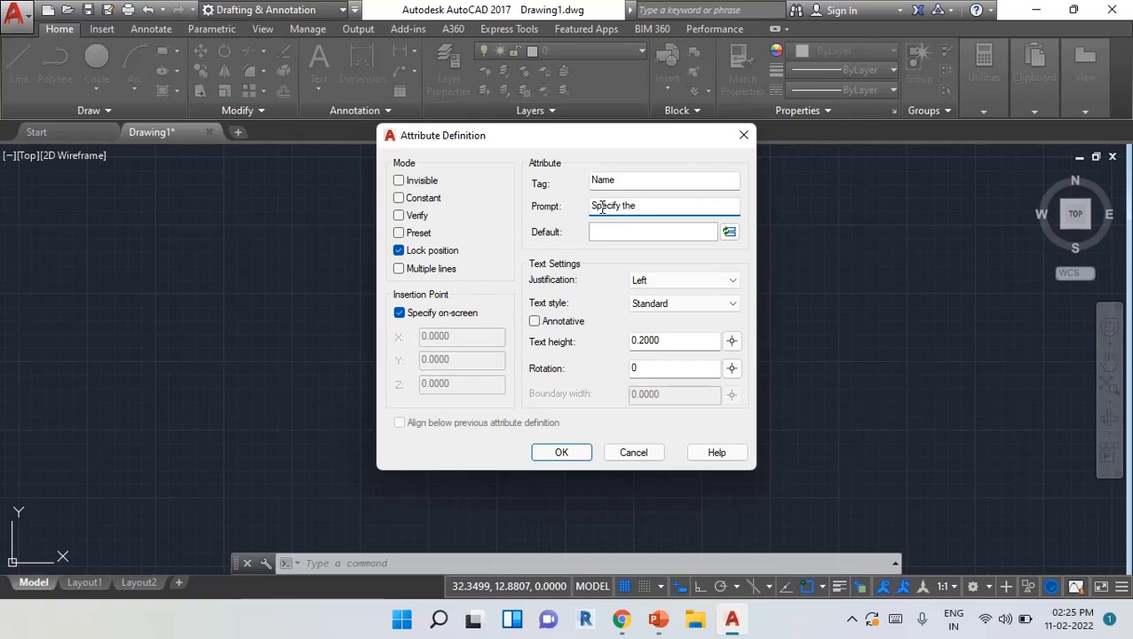
type("re name")
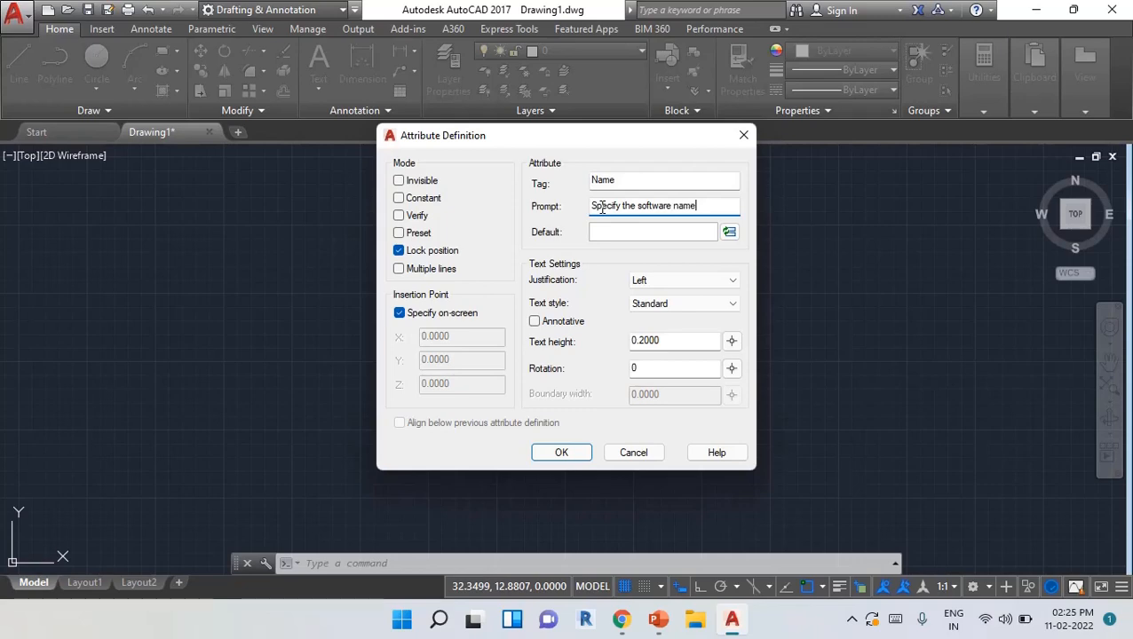
left_click(608, 233)
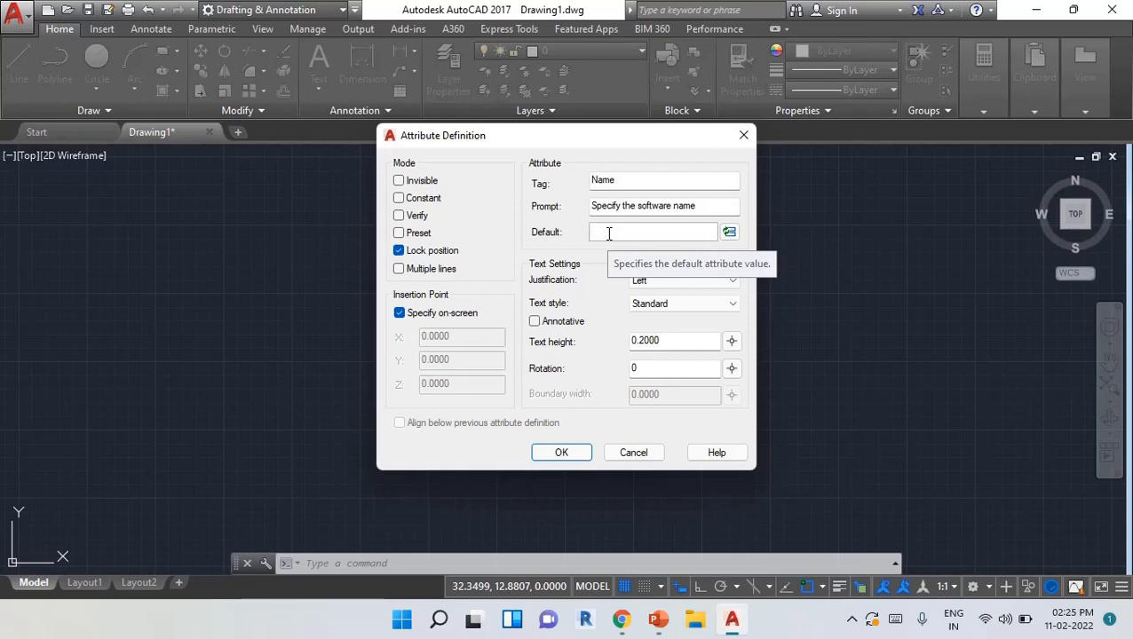
type("Autocad")
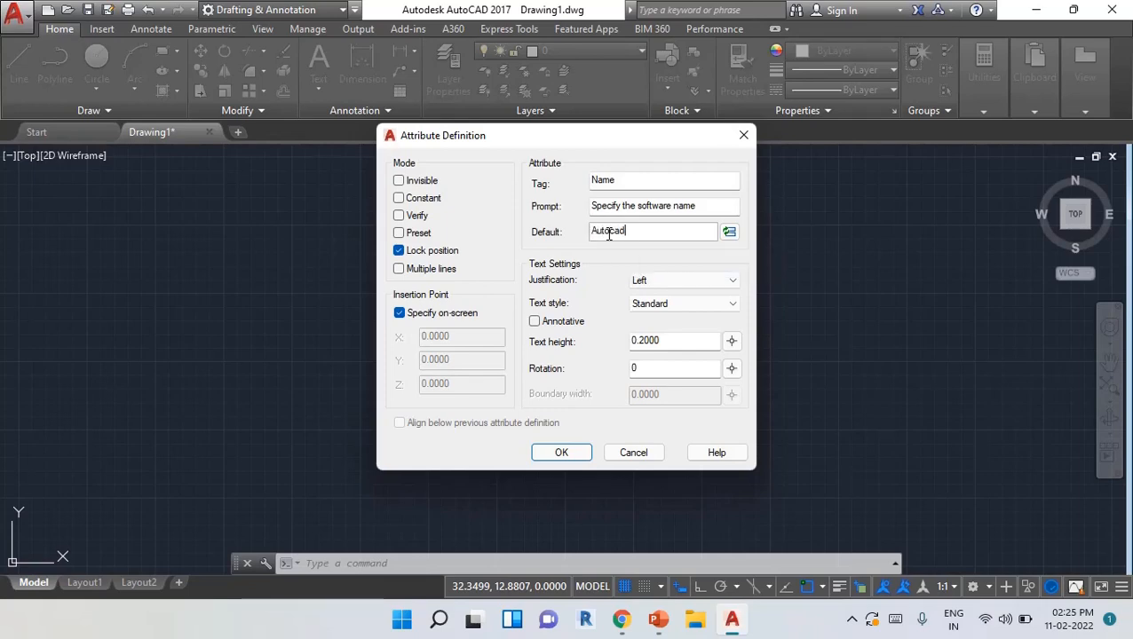
- Make the attribute invisible and place its tag in the empty area above and to the right of the door
left_click(401, 181)
key("Return")
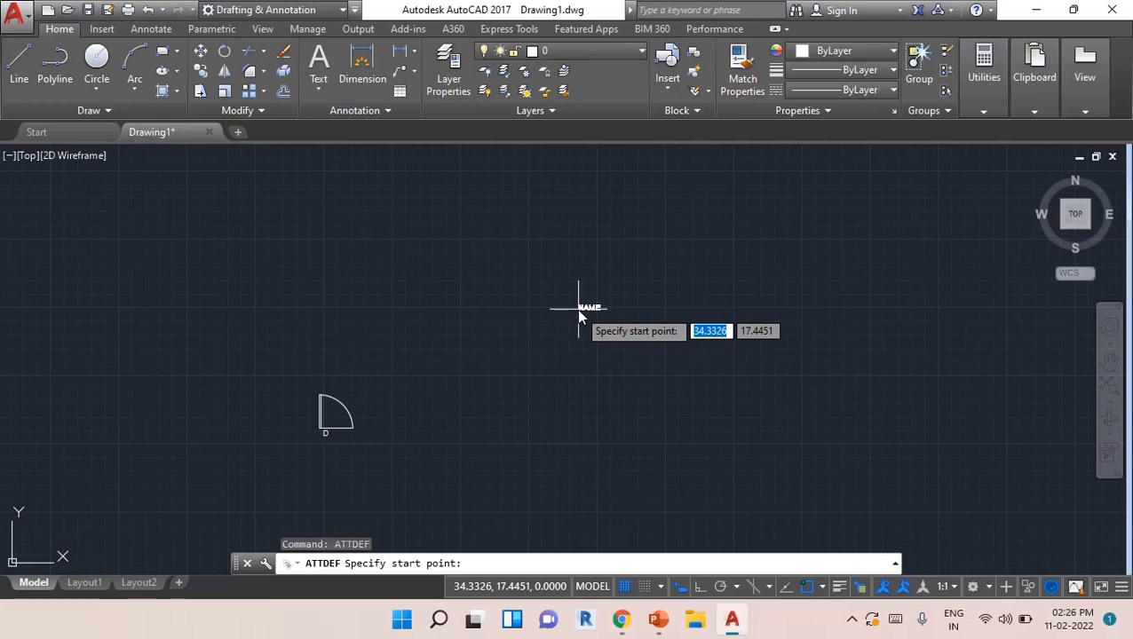
left_click(578, 310)
- Draw a rectangle around the NAME tag, extending well past the right end of the text
scroll(584, 314, "up", 3)
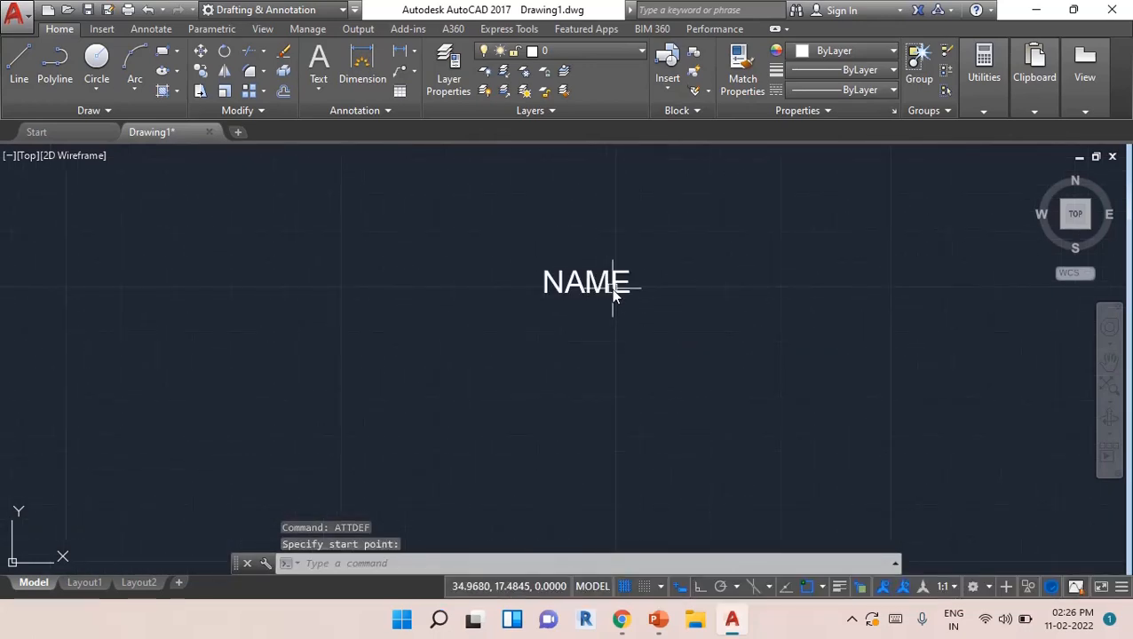
scroll(593, 306, "up", 2)
type("rec")
key("Return")
left_click(511, 268)
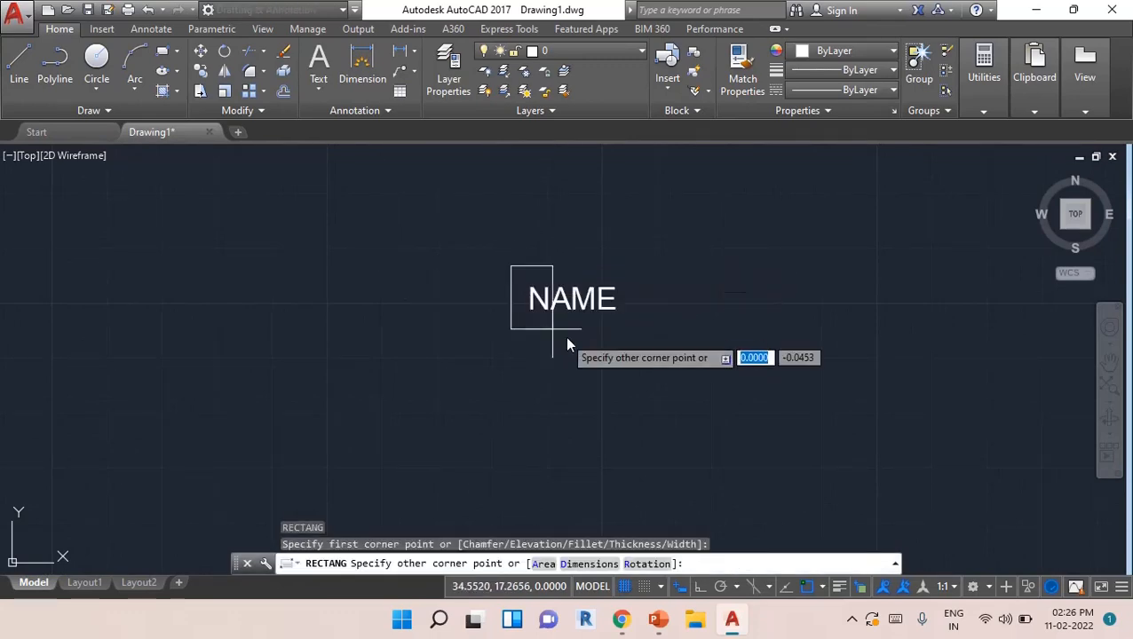
left_click(868, 336)
- Start a block definition named Name with its base point at the rectangle's upper-left corner
mouse_move(798, 338)
middle_mouse_down()
mouse_move(665, 355)
mouse_move(629, 338)
middle_mouse_up()
scroll(628, 339, "up", 2)
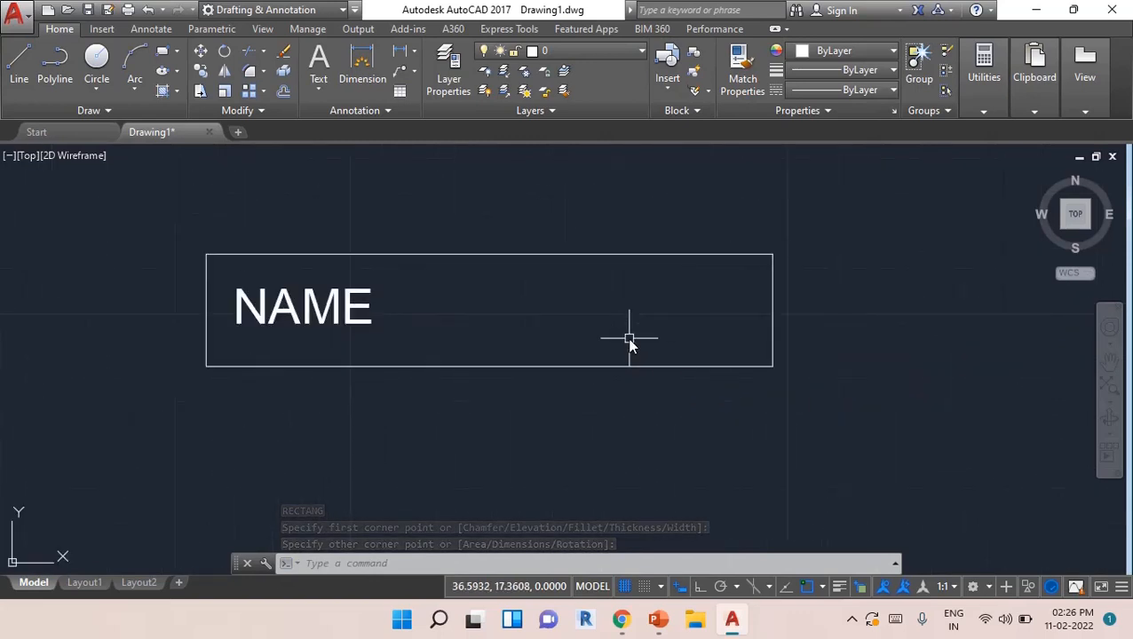
type("B")
key("Return")
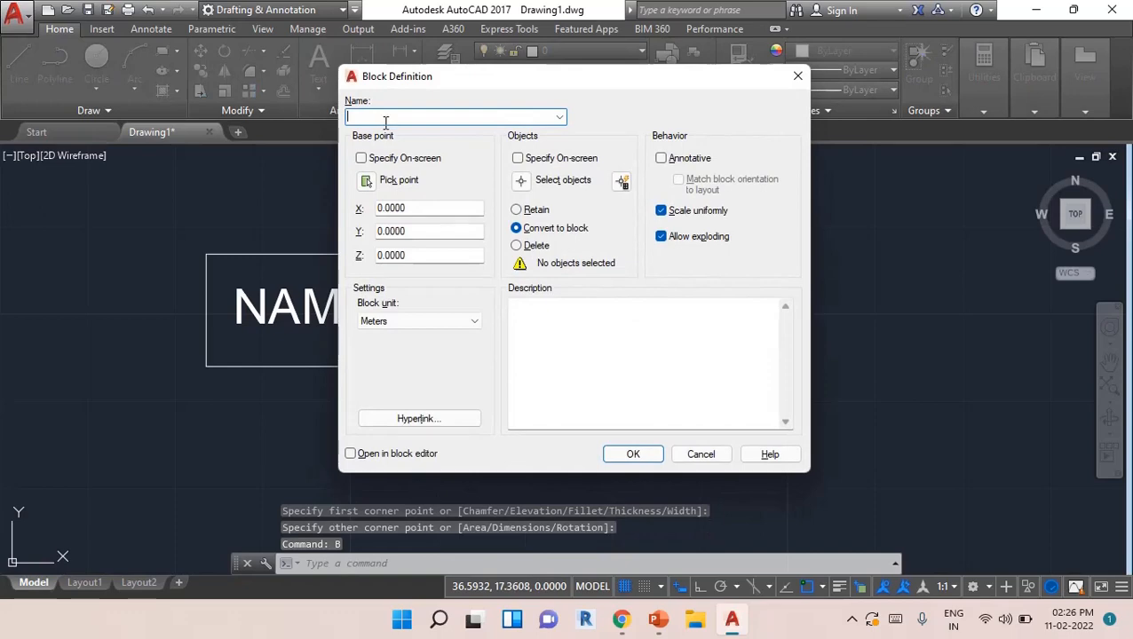
type("Name")
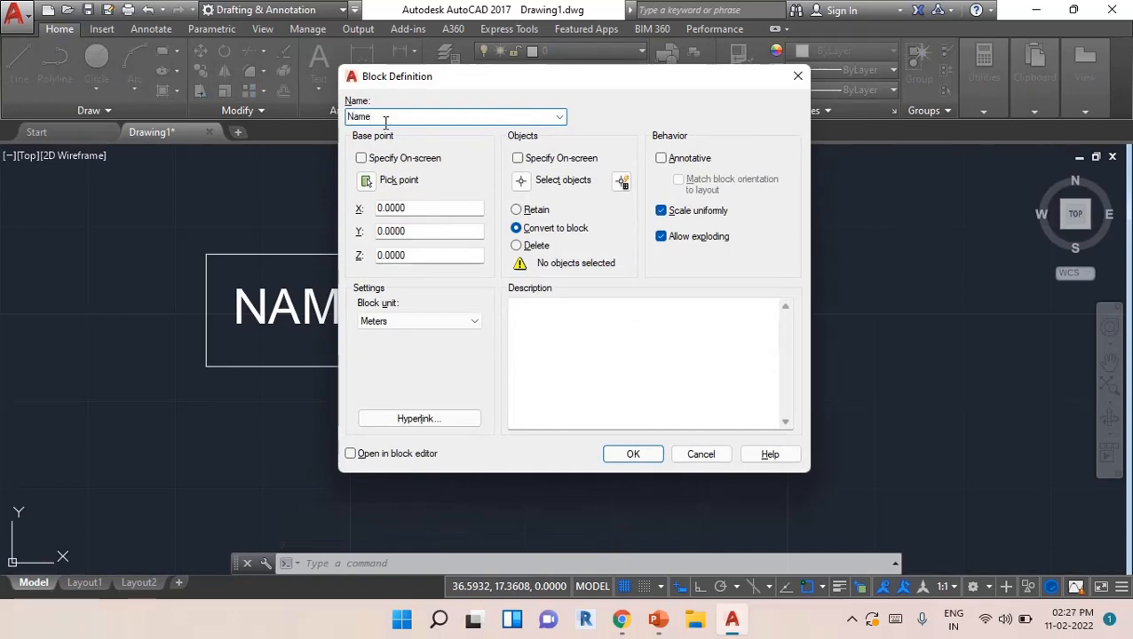
left_click(366, 180)
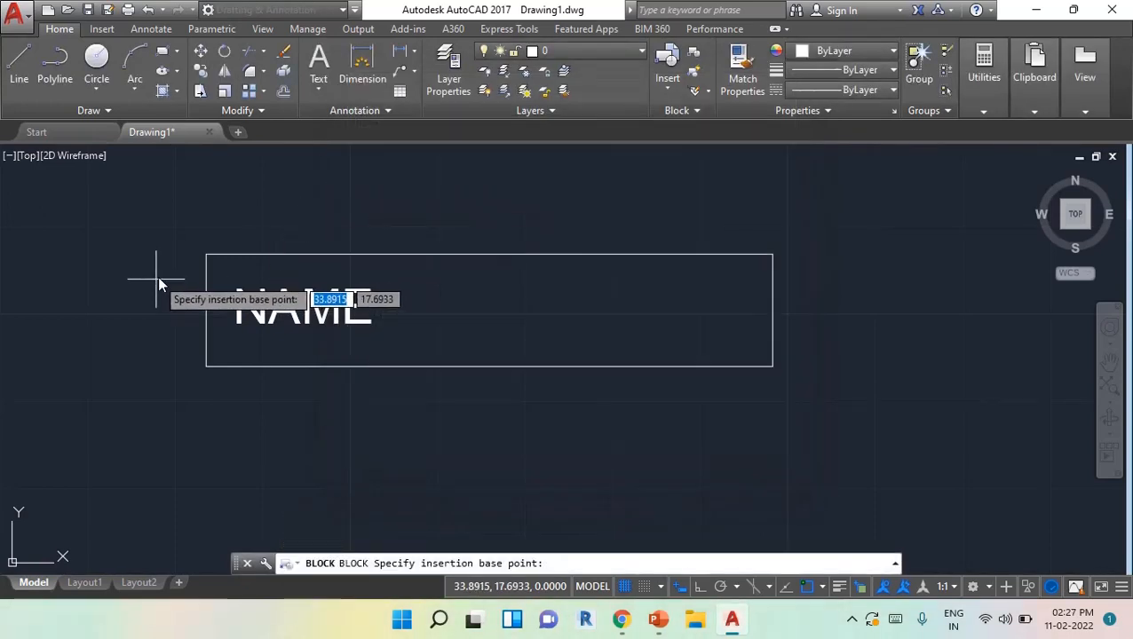
left_click(206, 255)
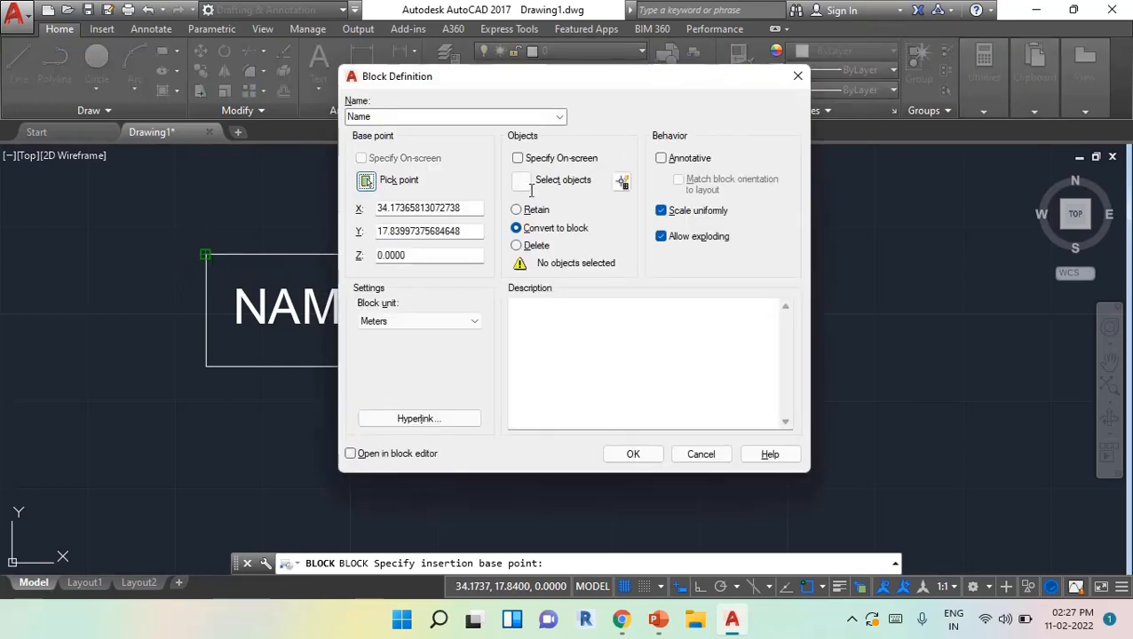
- Select the rectangle and NAME tag as the block objects and create the block with the software name Autocad
left_click(520, 181)
left_click(850, 416)
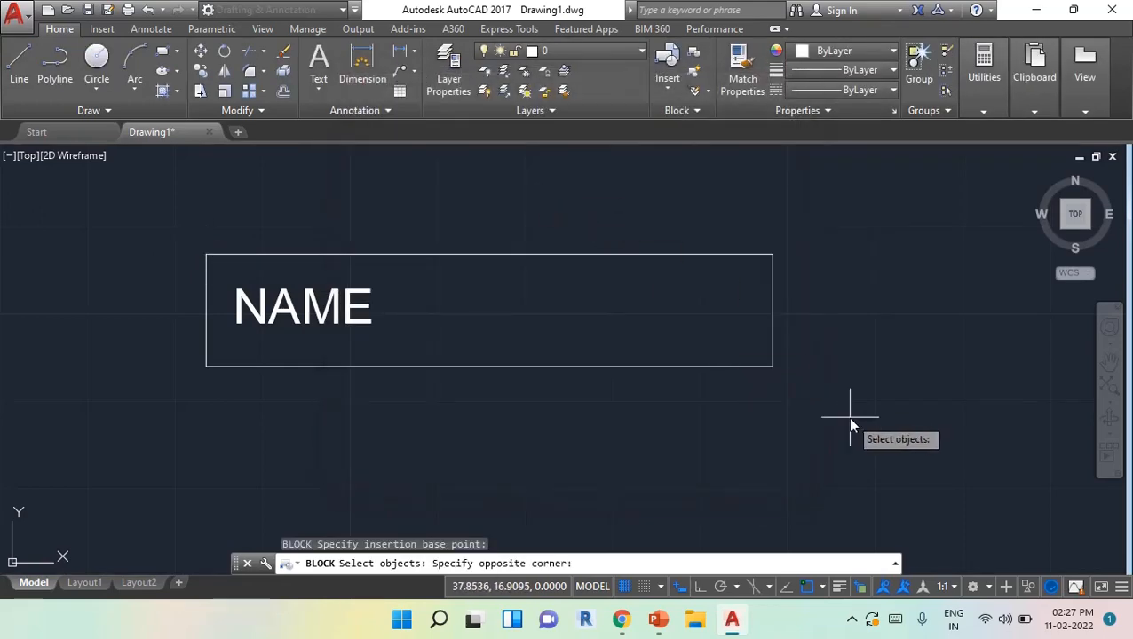
left_click(83, 227)
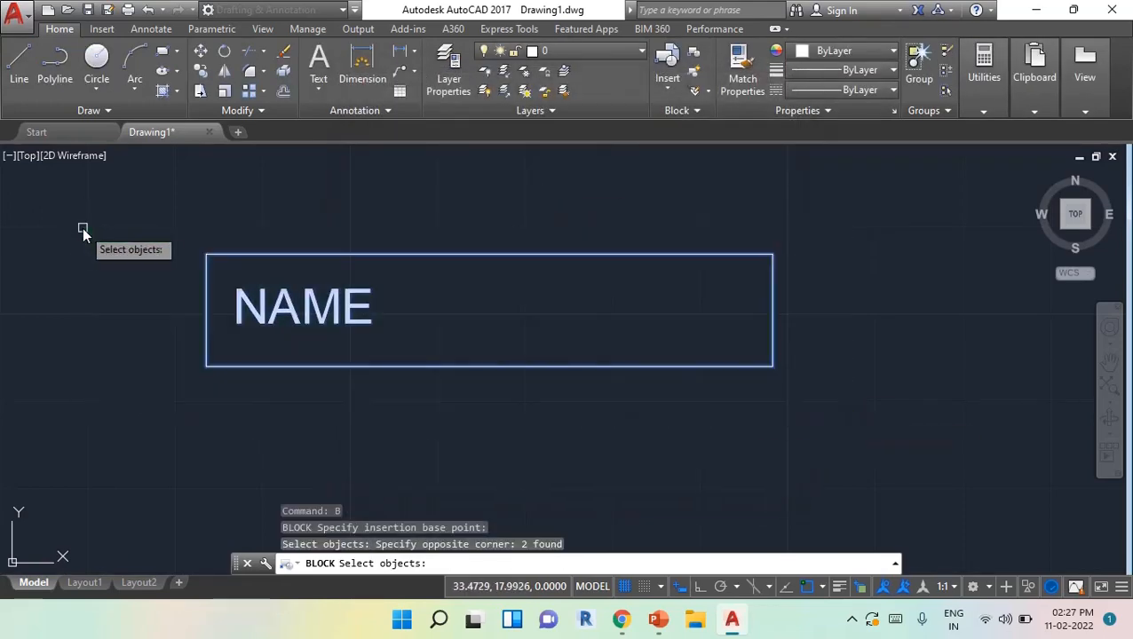
key("Return")
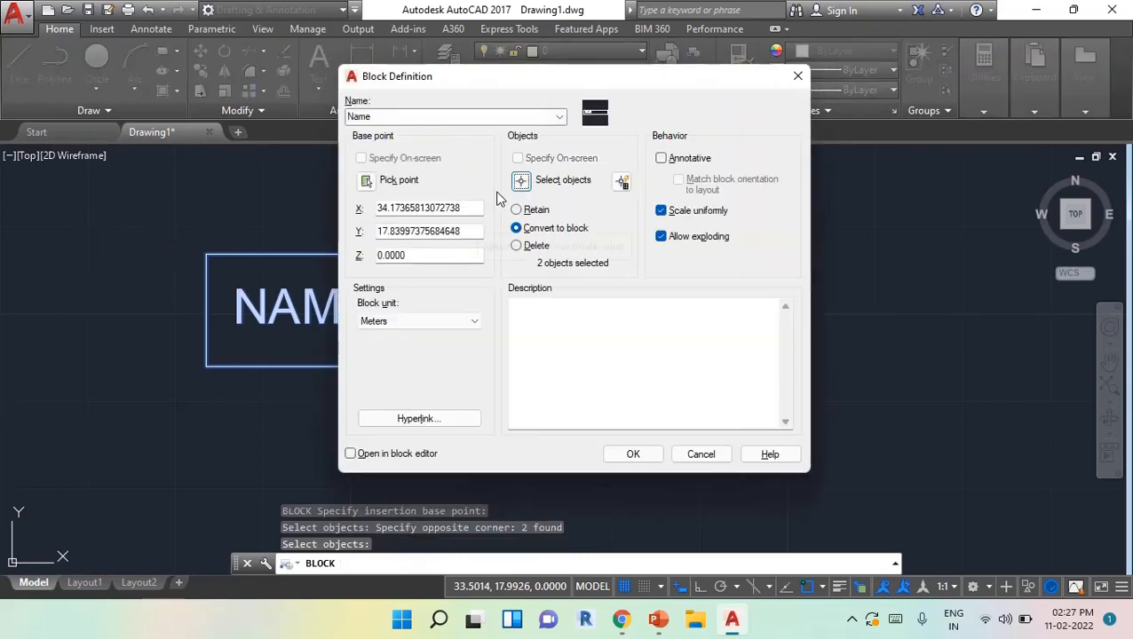
left_click(630, 454)
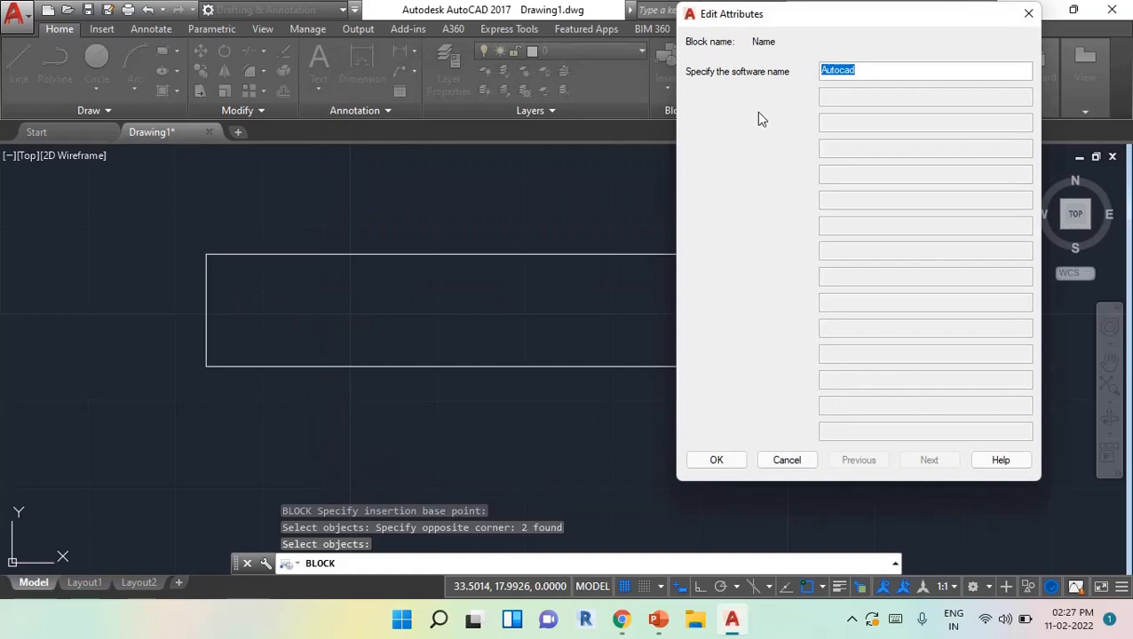
left_click(732, 469)
- Insert a second Name block to the right of the first rectangle, keeping Autocad as its software name
mouse_move(621, 333)
middle_mouse_down()
mouse_move(438, 334)
mouse_move(400, 351)
mouse_move(472, 360)
middle_mouse_up()
scroll(544, 326, "down", 2)
scroll(417, 351, "up", 2)
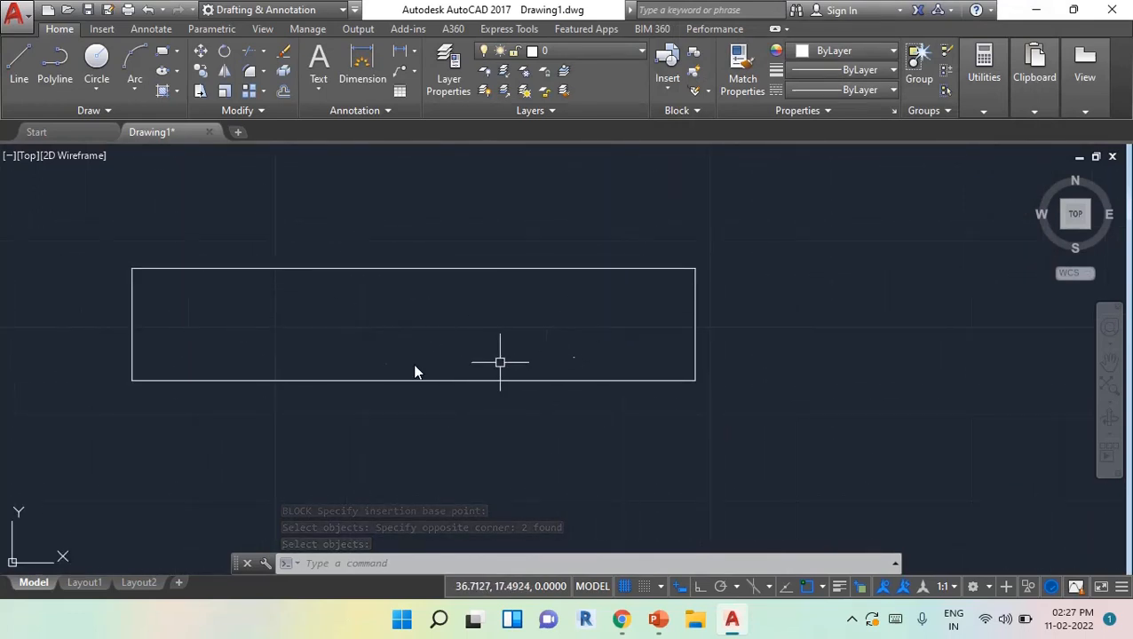
mouse_move(546, 329)
middle_mouse_down()
mouse_move(337, 366)
mouse_move(280, 359)
middle_mouse_up()
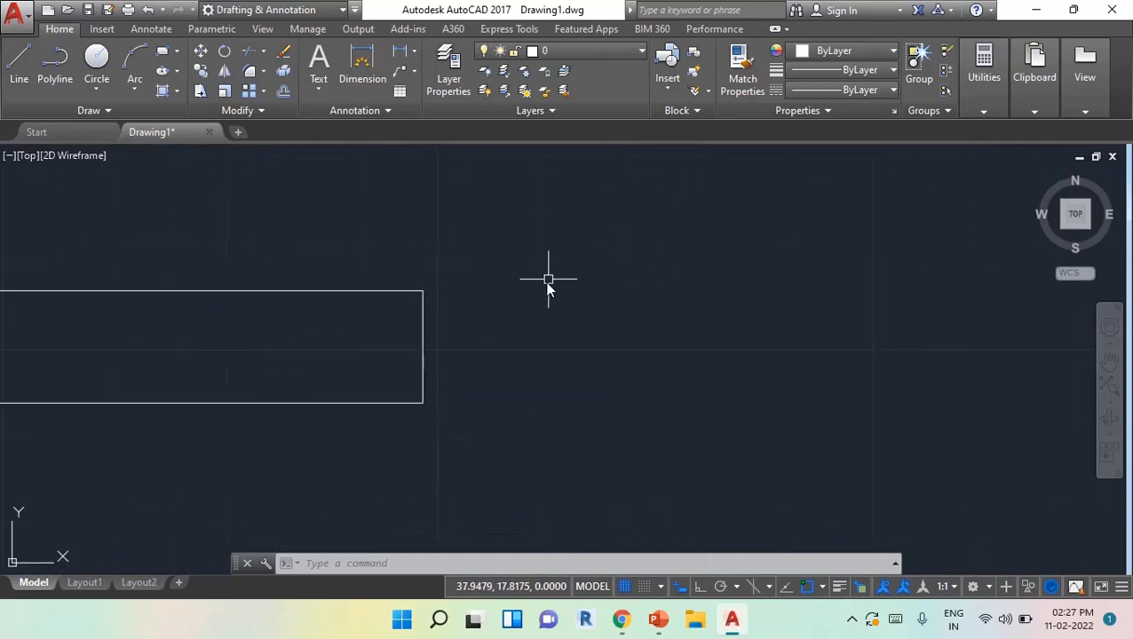
type("I")
key("Return")
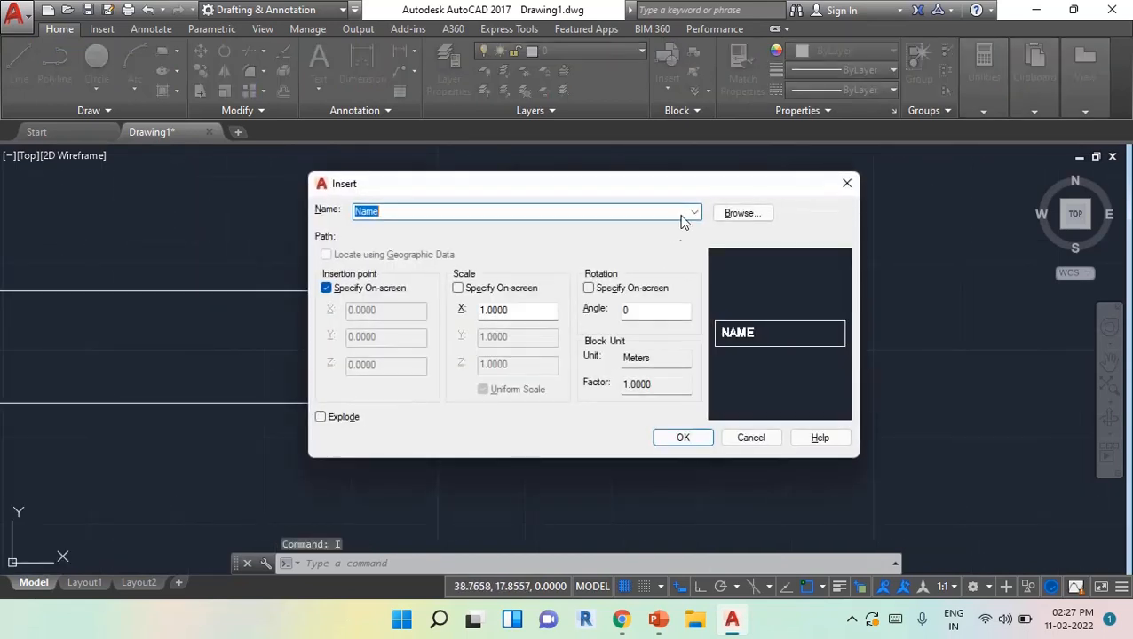
left_click(689, 437)
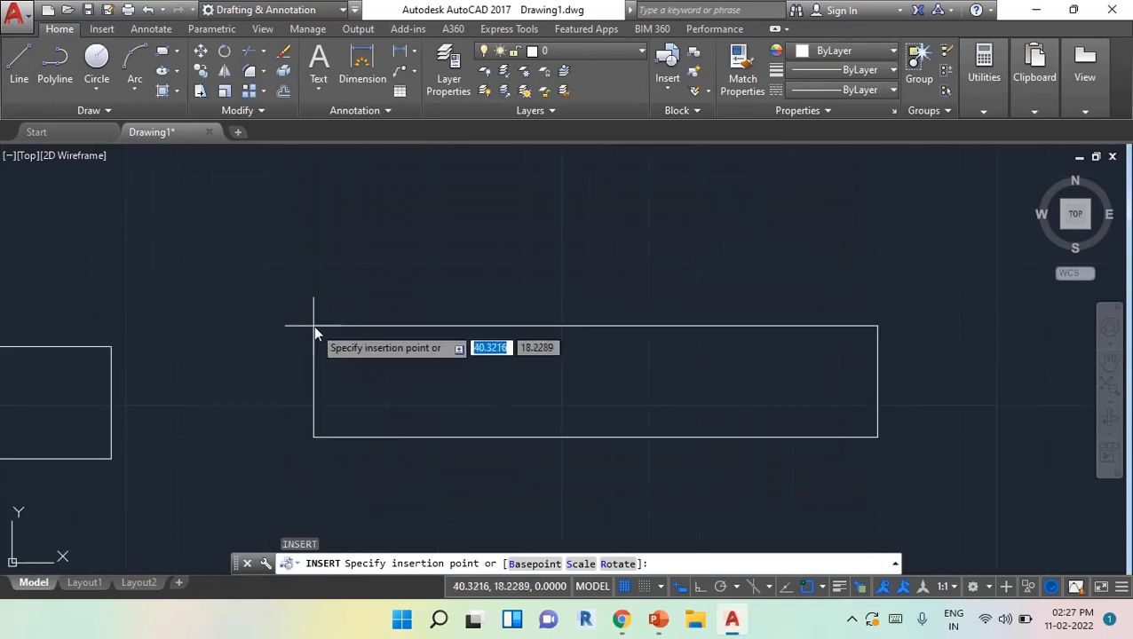
left_click(318, 331)
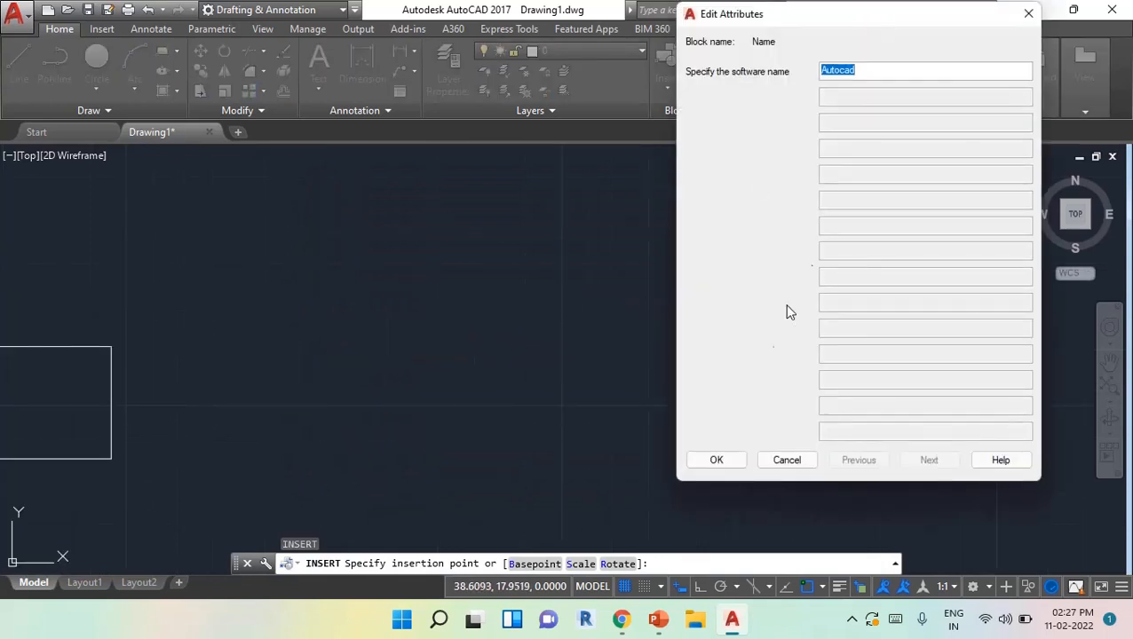
left_click(716, 460)
scroll(616, 354, "down", 2)
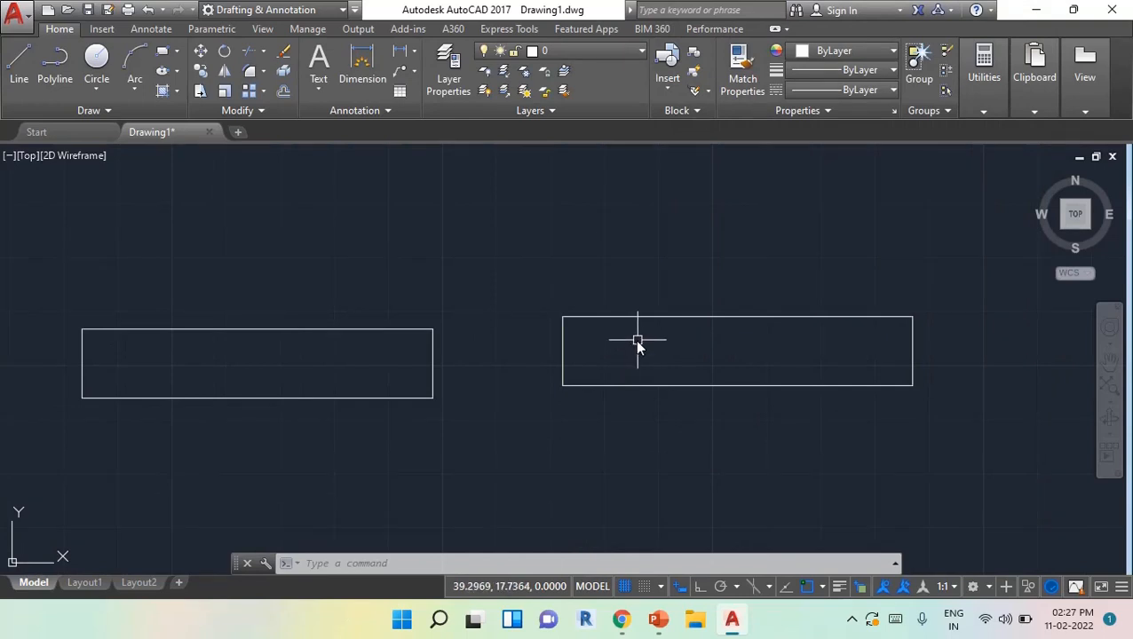
- Set the drawing's attribute display (ATTDISP) to ON so that invisible attributes are shown
left_click(679, 111)
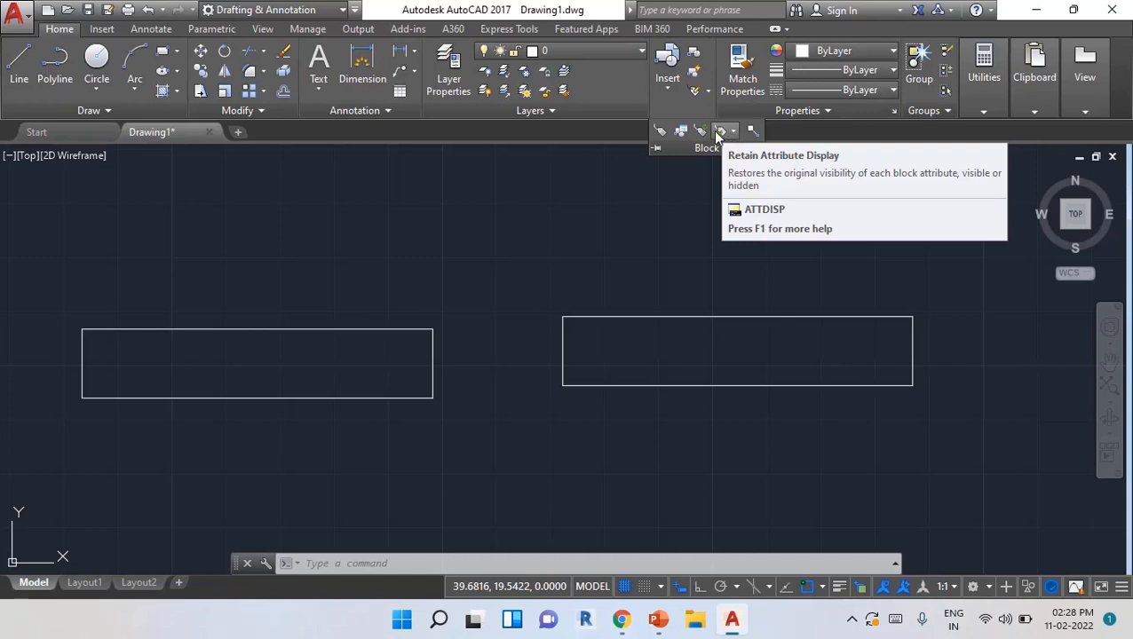
type("attdi")
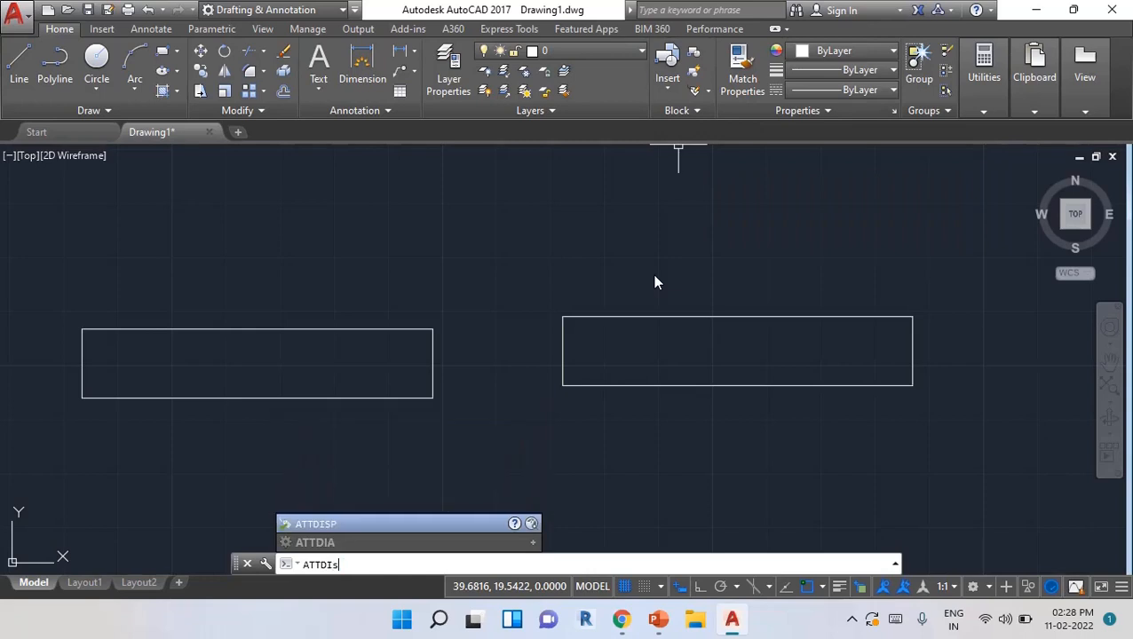
type("sp")
key("Return")
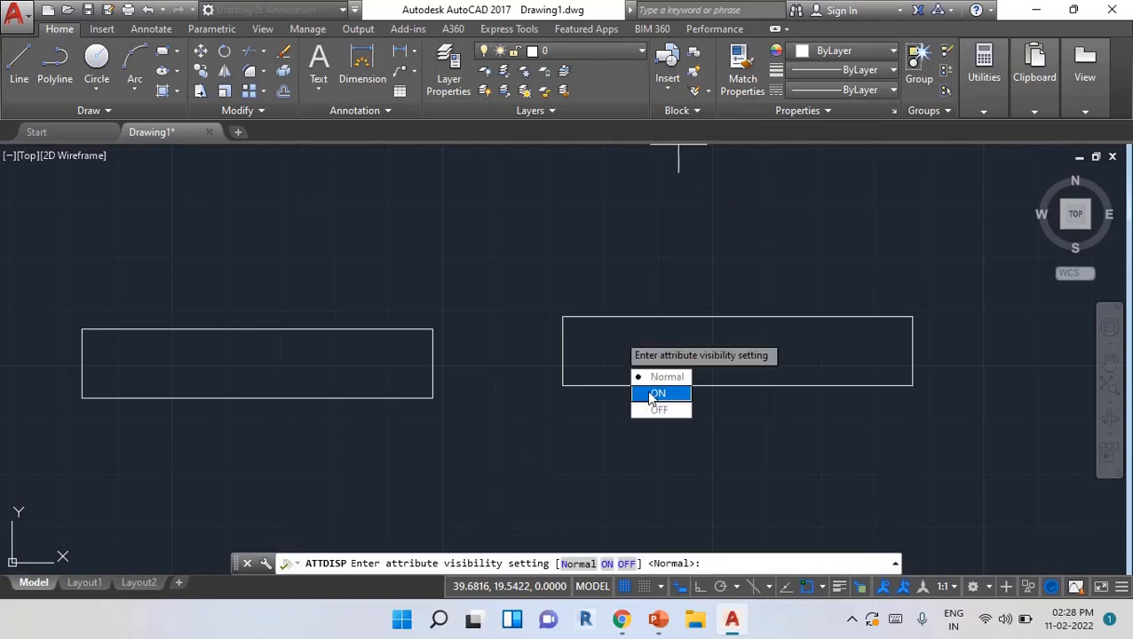
key("Up")
left_click(658, 393)
middle_click_drag(617, 337, 569, 342)
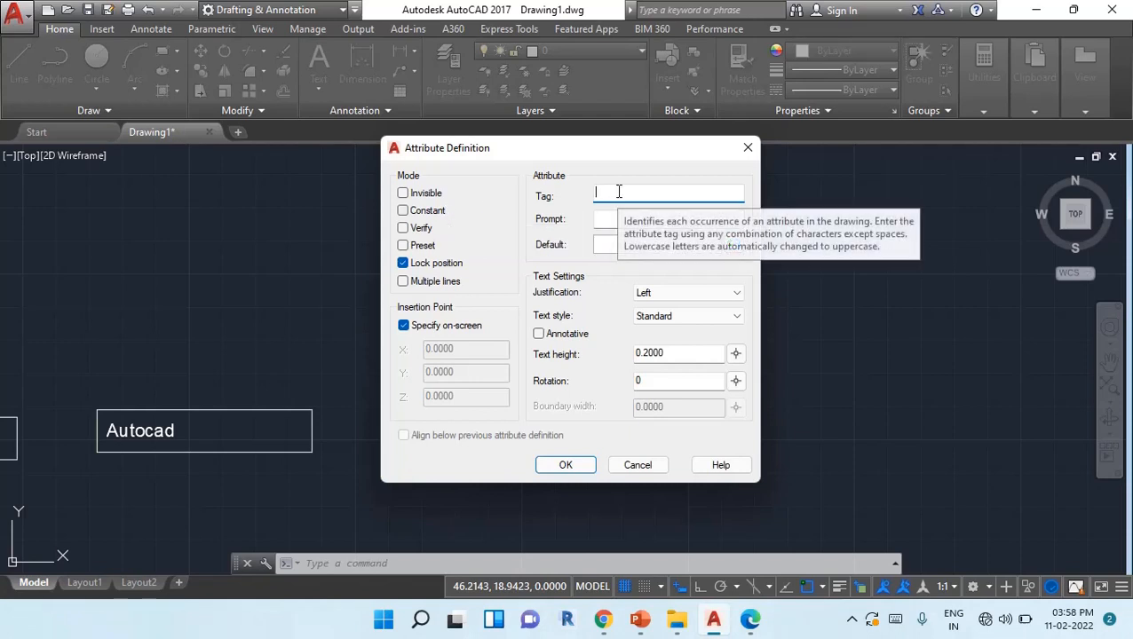
- Define an attribute with the tag Constant in Constant mode and place it above and to the right of the Autocad block
type("stant")
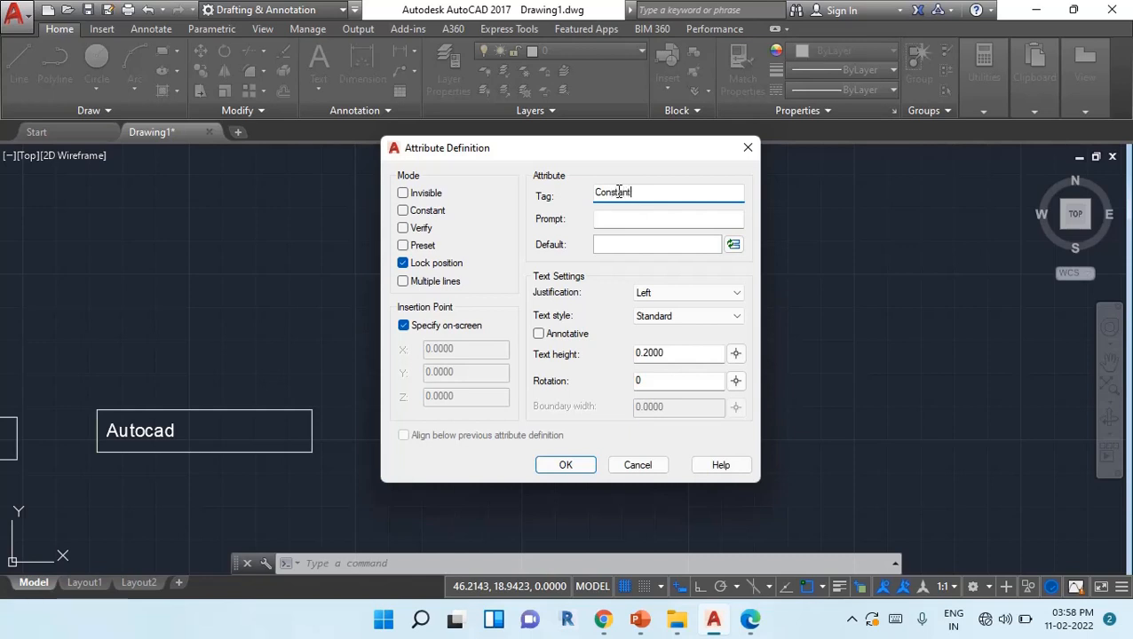
left_click(412, 215)
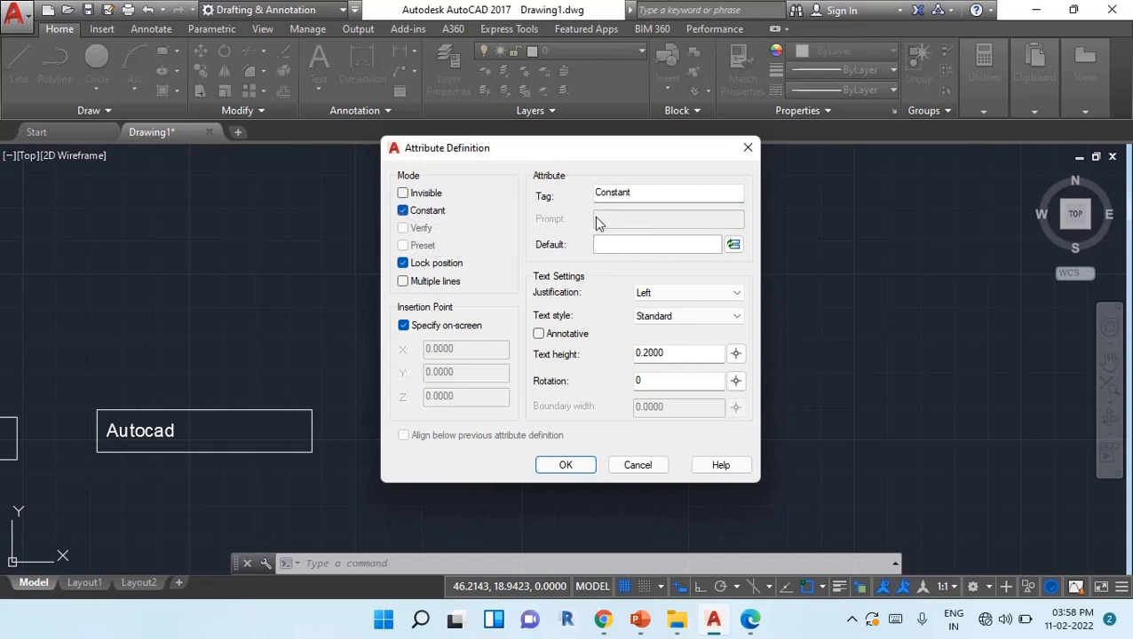
left_click(599, 245)
left_click(565, 465)
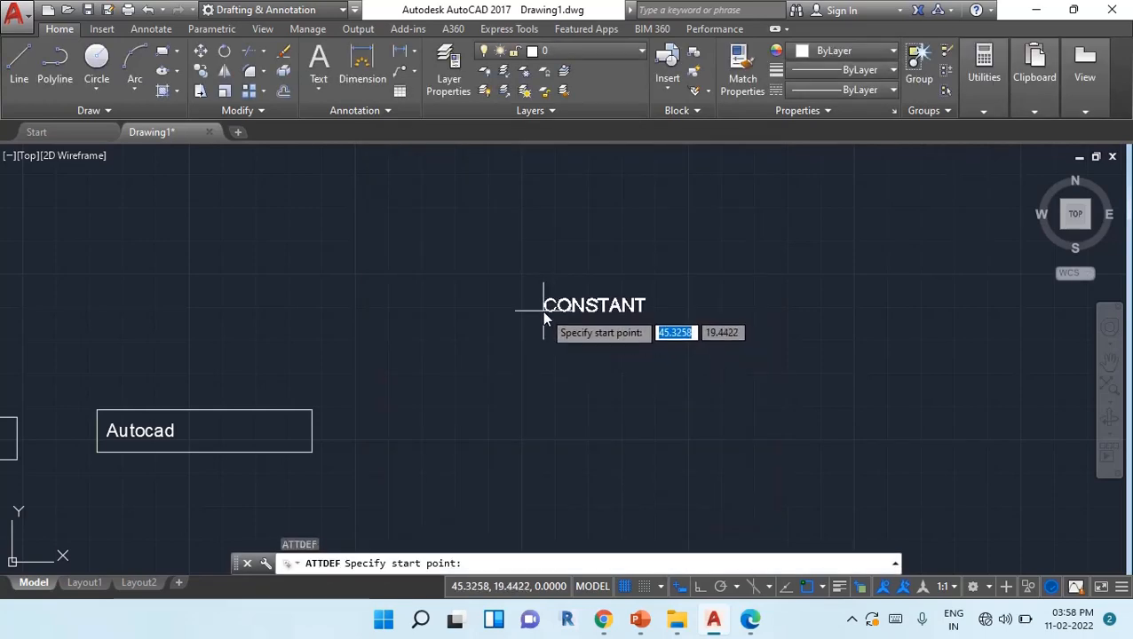
left_click(544, 309)
- Draw a rectangle around the CONSTANT tag, extending past the right end of the text
scroll(549, 310, "up", 3)
middle_click_drag(548, 310, 496, 334)
type("r")
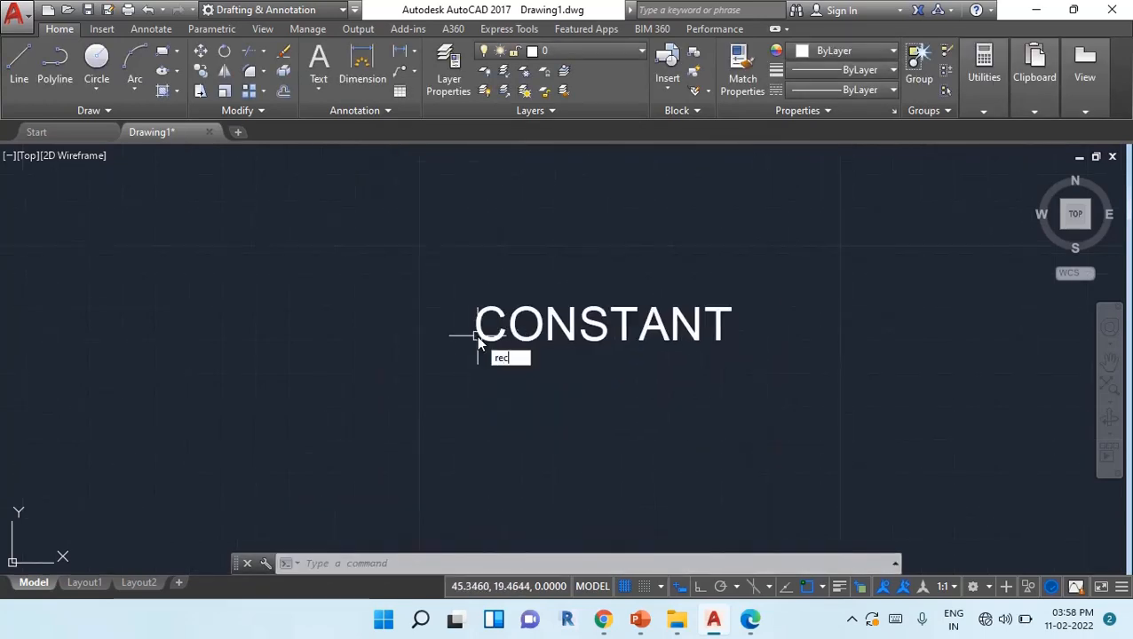
type("ec")
key("Return")
left_click(456, 281)
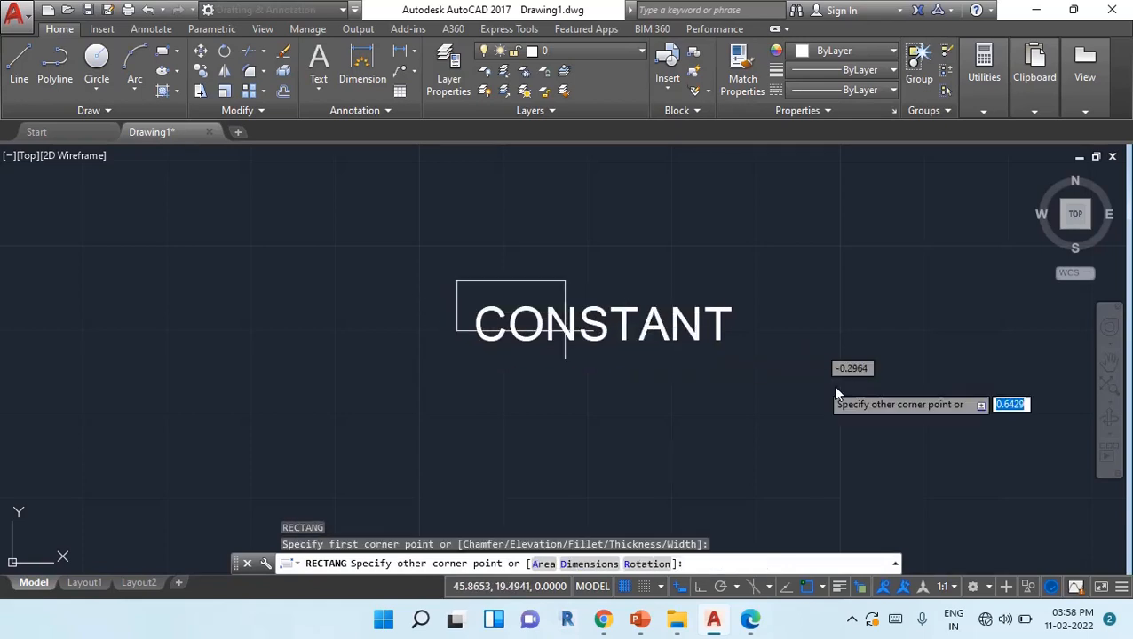
left_click(959, 389)
- Convert the CONSTANT tag and its rectangle into a block named Constant, with the base point at the rectangle's upper-left corner
middle_click_drag(870, 373, 647, 373)
type("b")
key("Return")
left_click(387, 116)
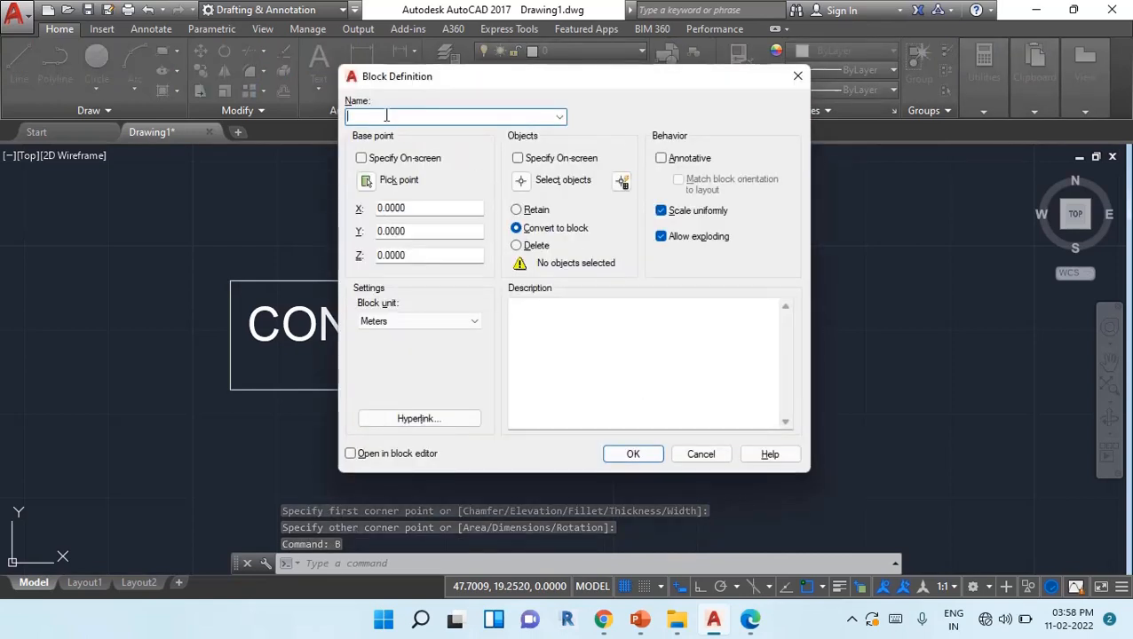
type("C")
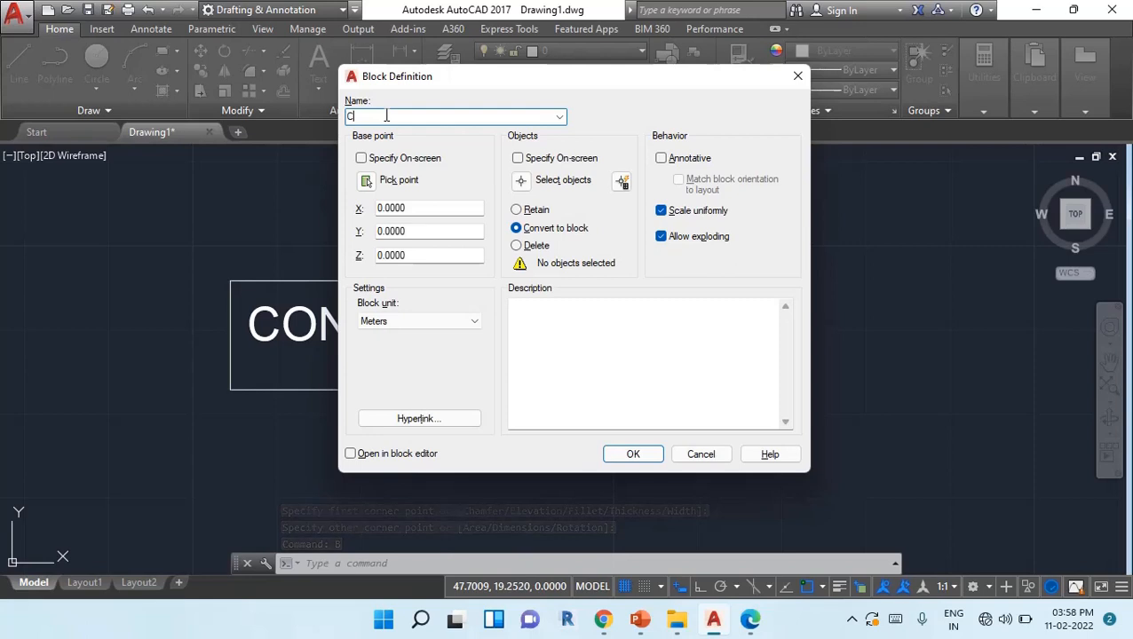
type("onstant")
left_click(365, 180)
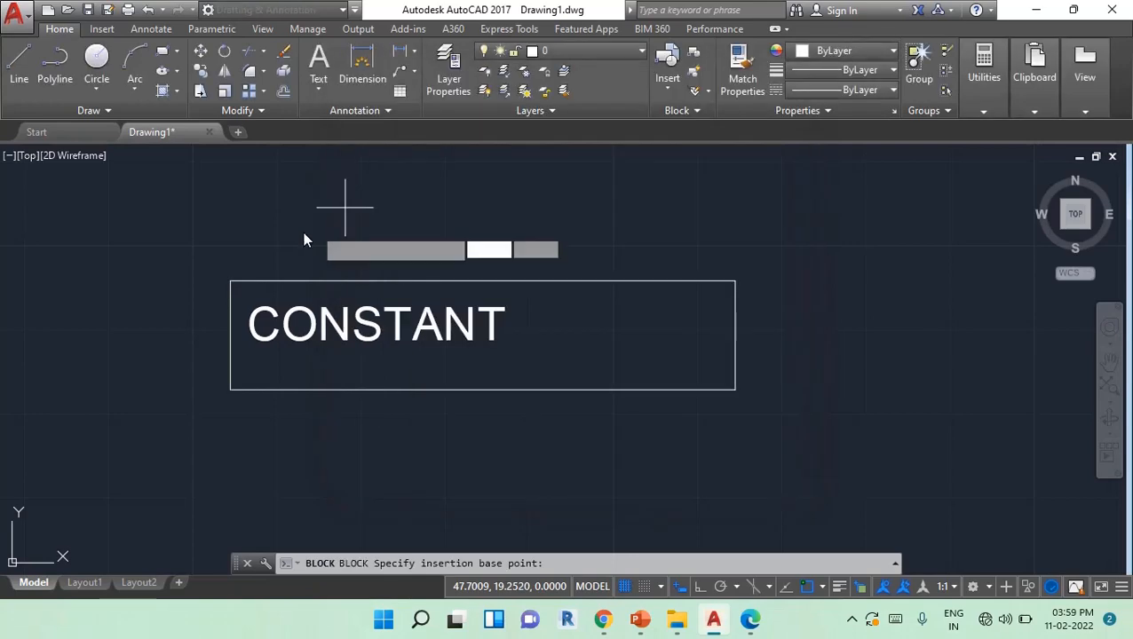
left_click(231, 281)
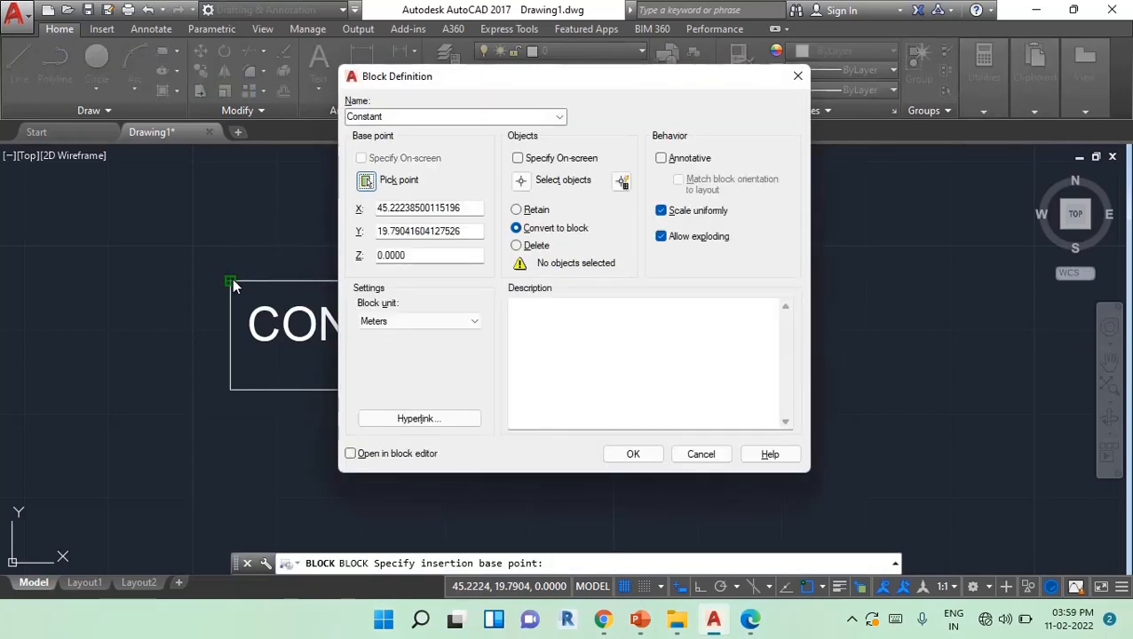
left_click(526, 180)
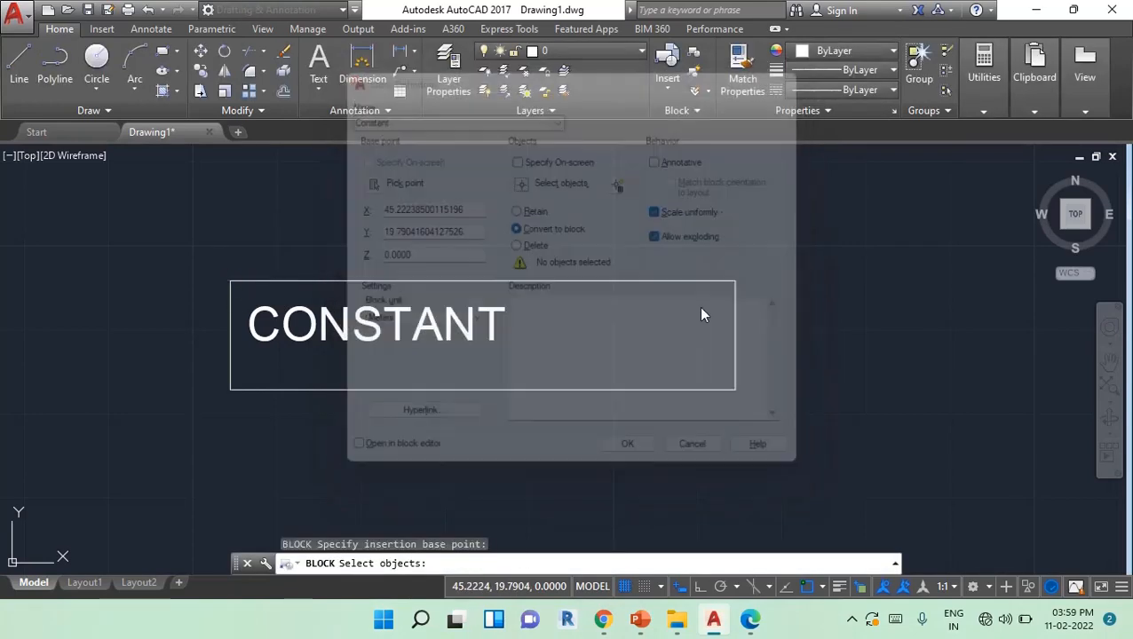
left_click(837, 443)
left_click(182, 227)
key("Return")
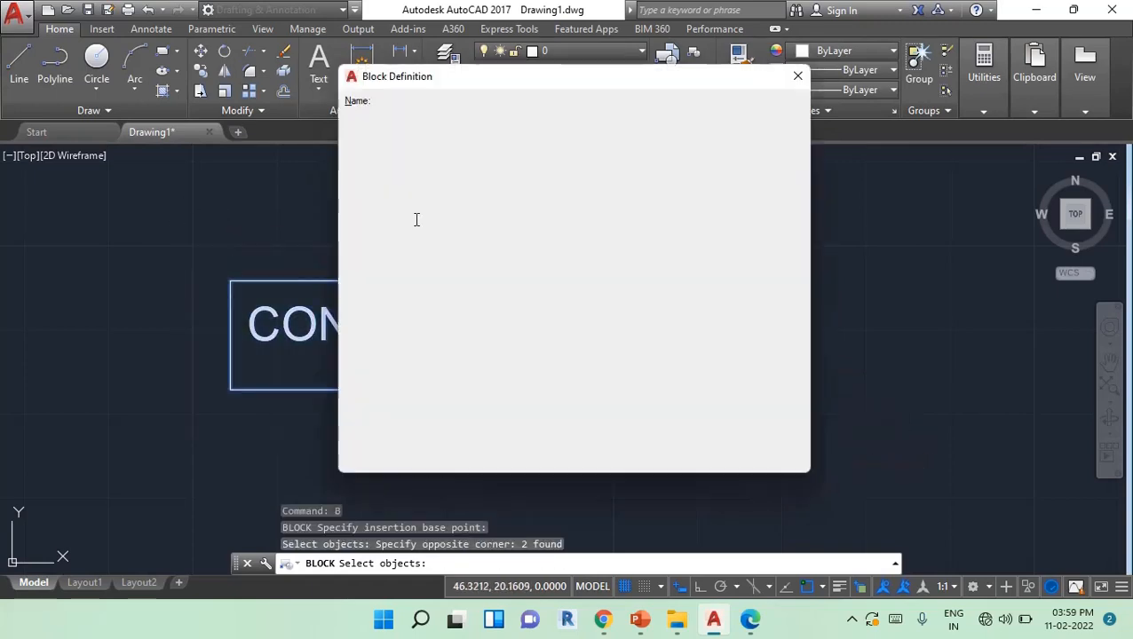
left_click(633, 455)
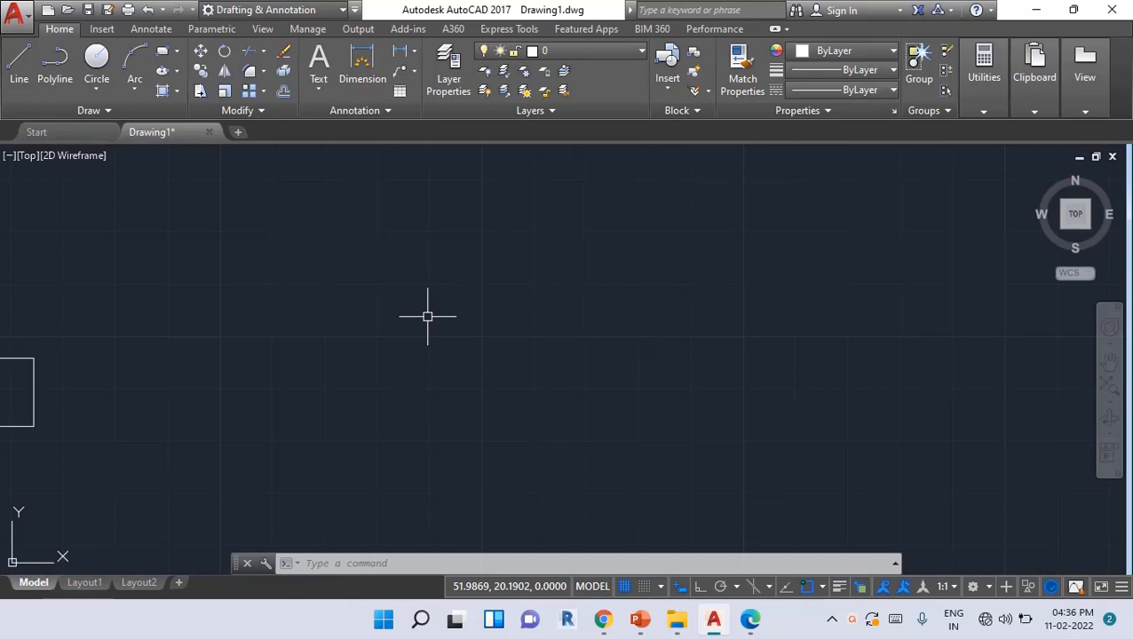
- Define an attribute in Verify mode with tag, prompt and default Verify, and place it to the right of the existing rectangle
type("ATT")
key("Return")
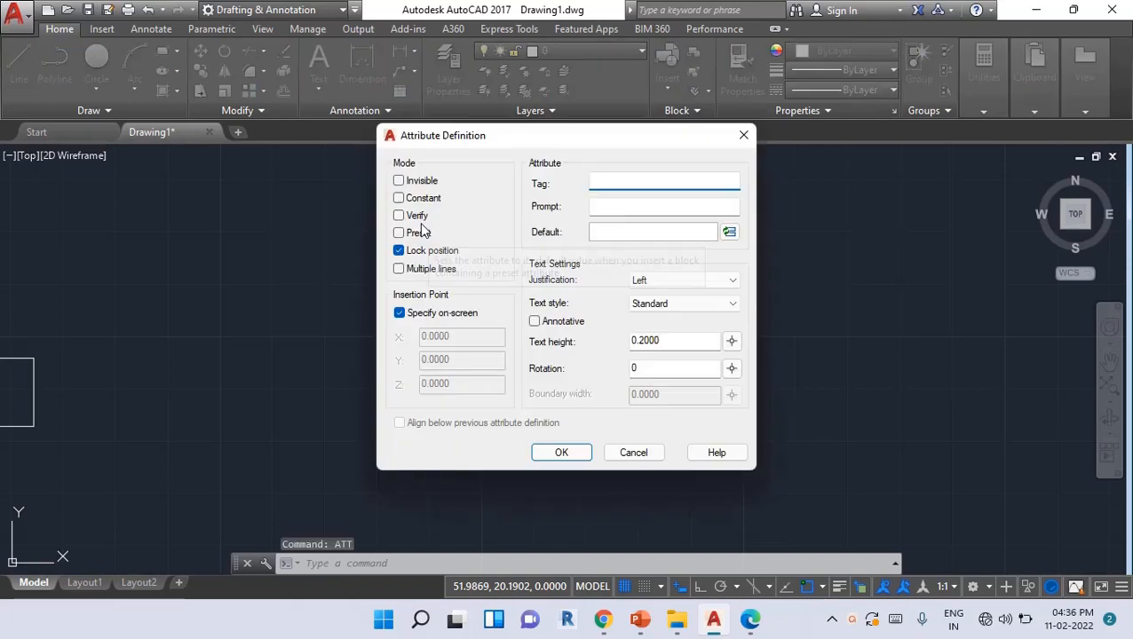
left_click(400, 216)
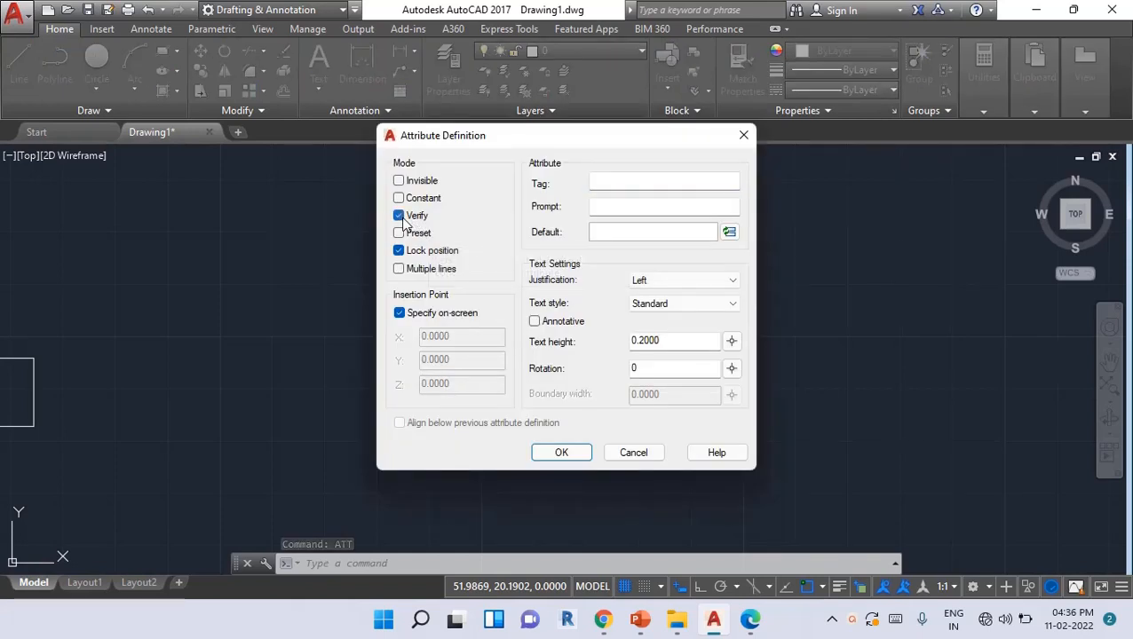
left_click(626, 183)
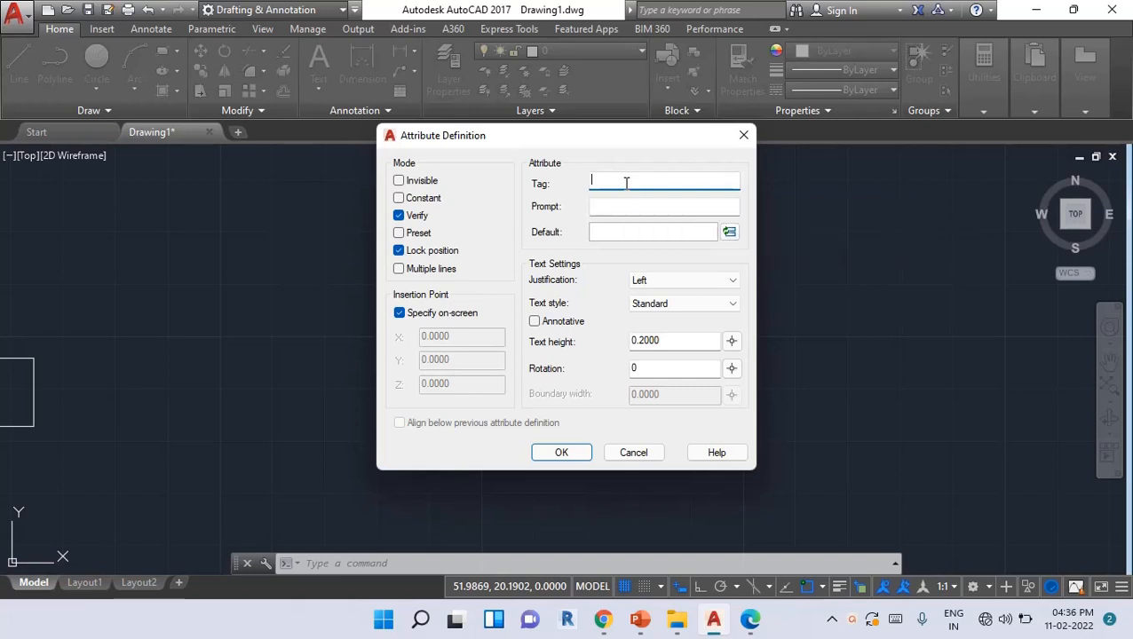
type("Verify")
left_click(624, 207)
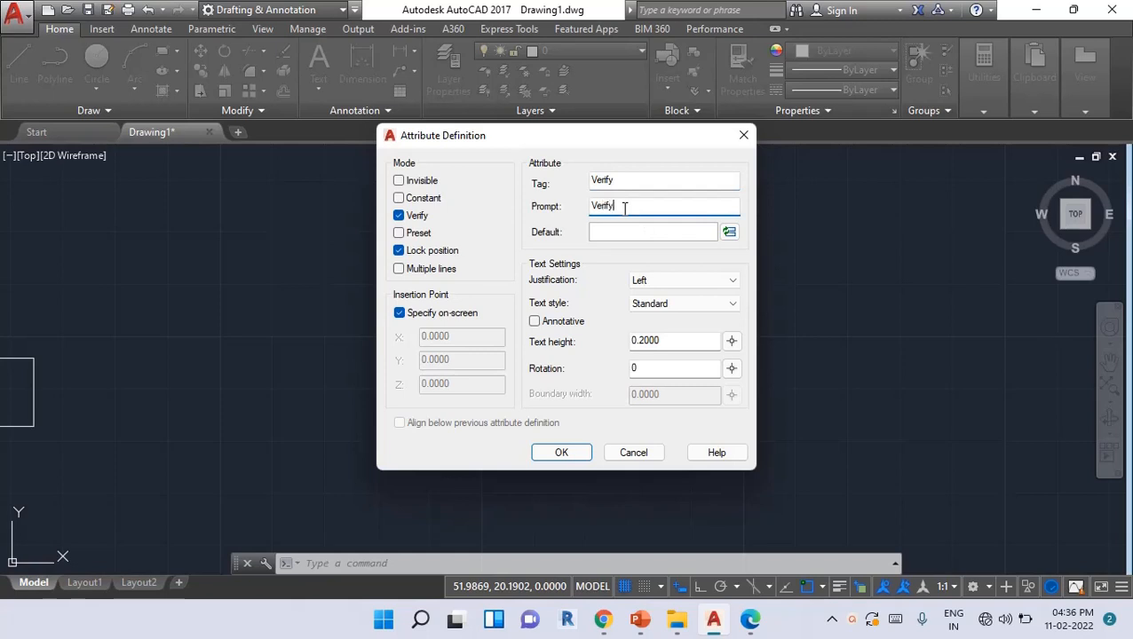
left_click(615, 232)
type("Verify")
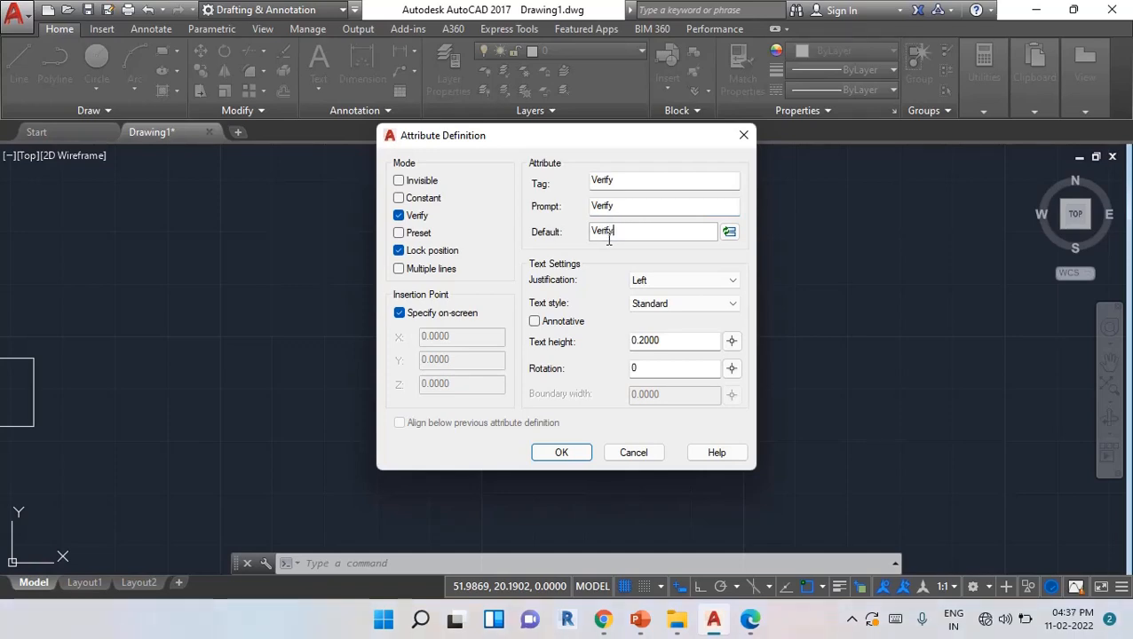
left_click(579, 452)
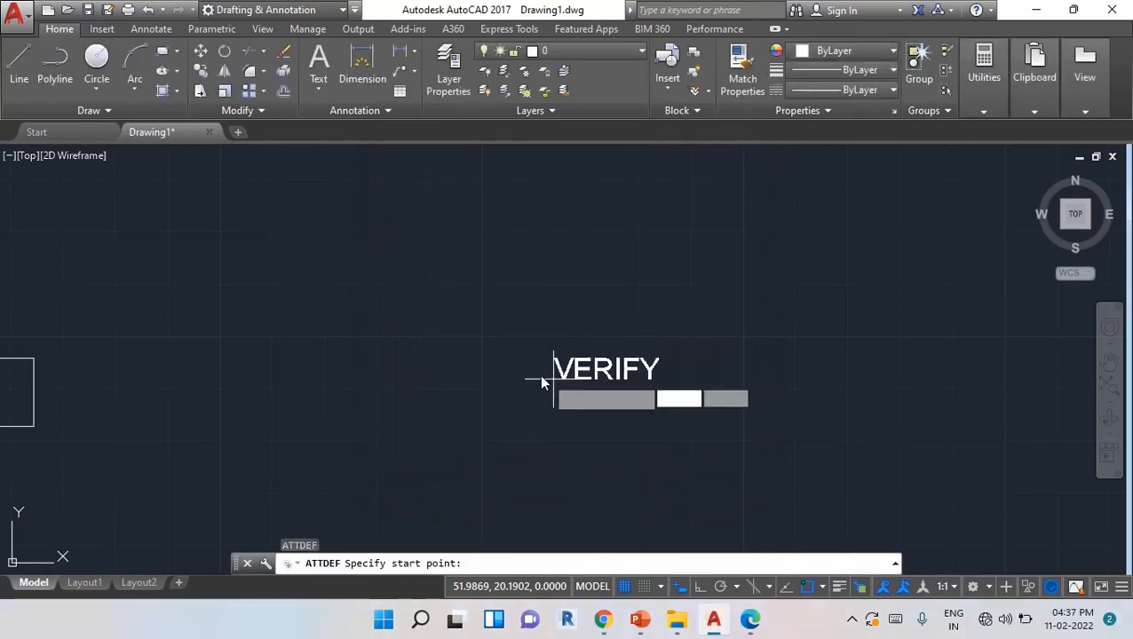
left_click(498, 352)
- Draw a rectangle around the VERIFY tag, extending well past the right end of the text
scroll(541, 336, "up", 4)
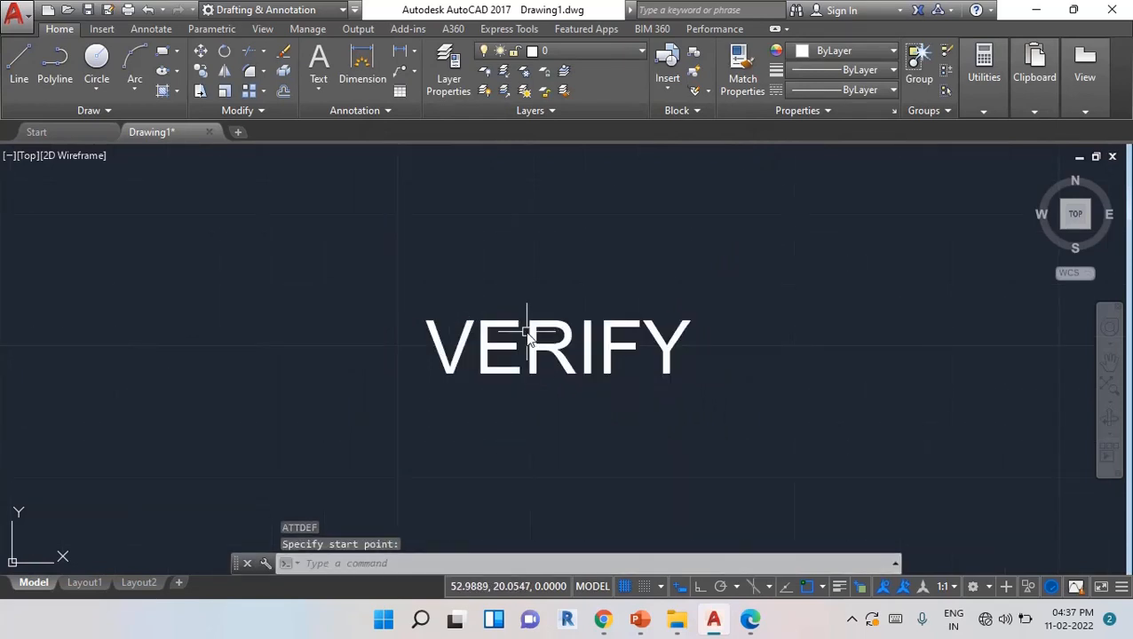
key("Return")
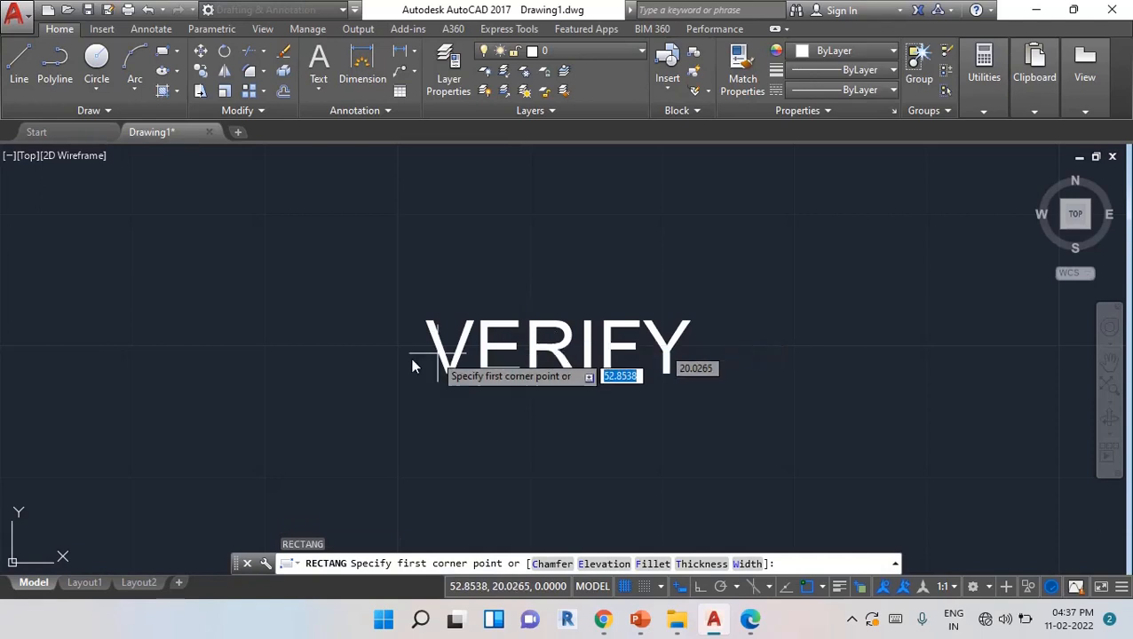
left_click(403, 293)
left_click(855, 418)
- Convert the VERIFY tag and its rectangle into a block named verify, based at the rectangle's upper-left corner, keeping the default attribute value
middle_click_drag(835, 417, 662, 390)
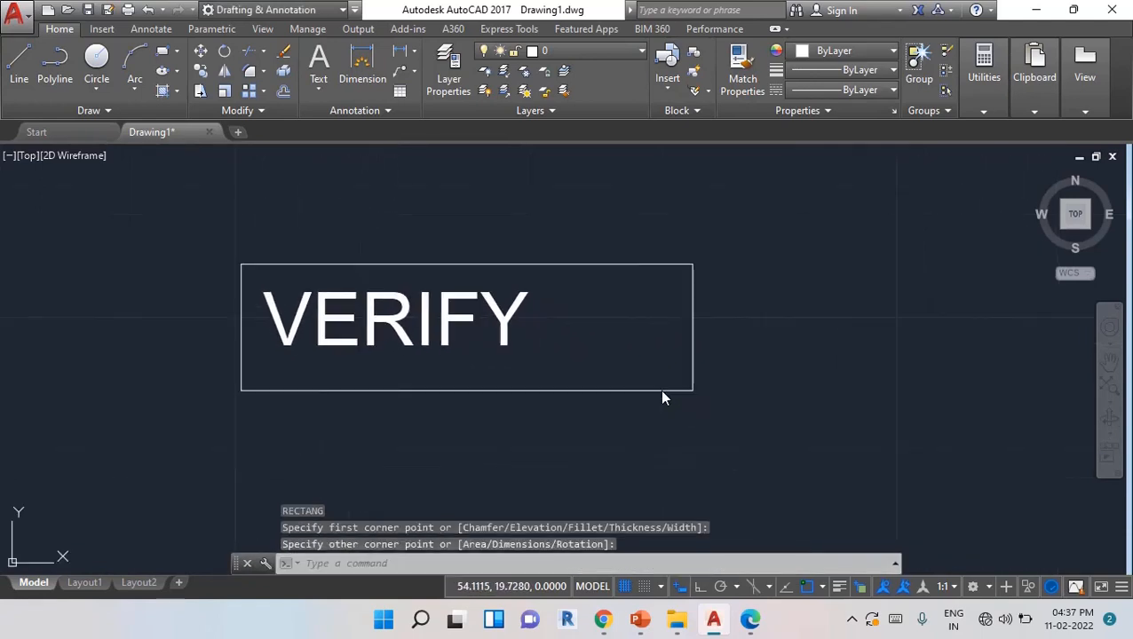
type("b")
key("Return")
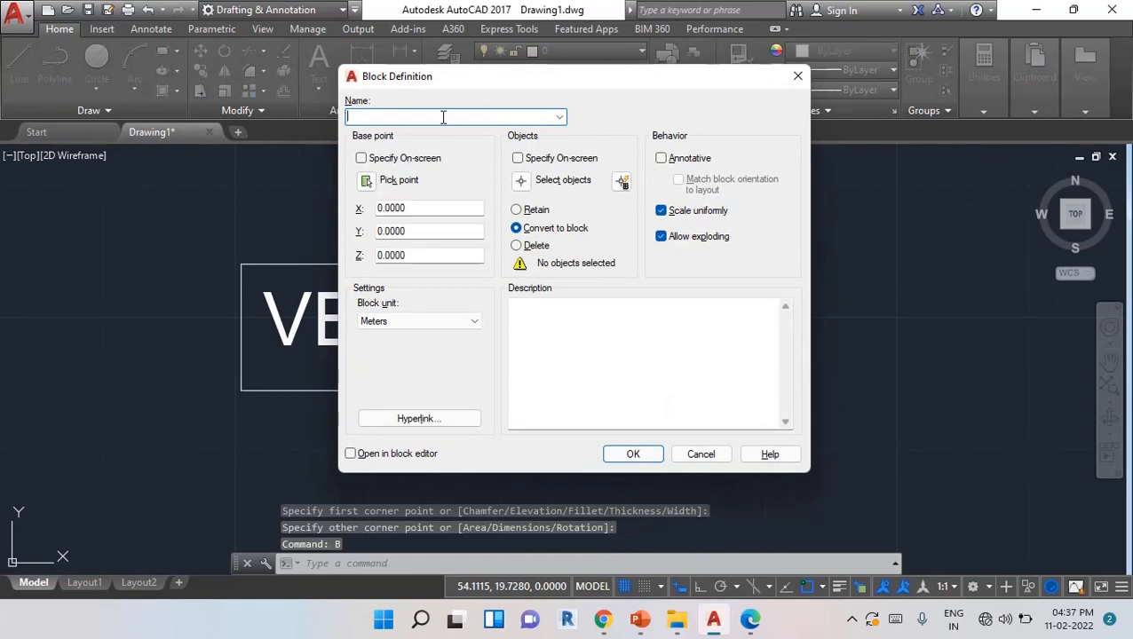
type("verify")
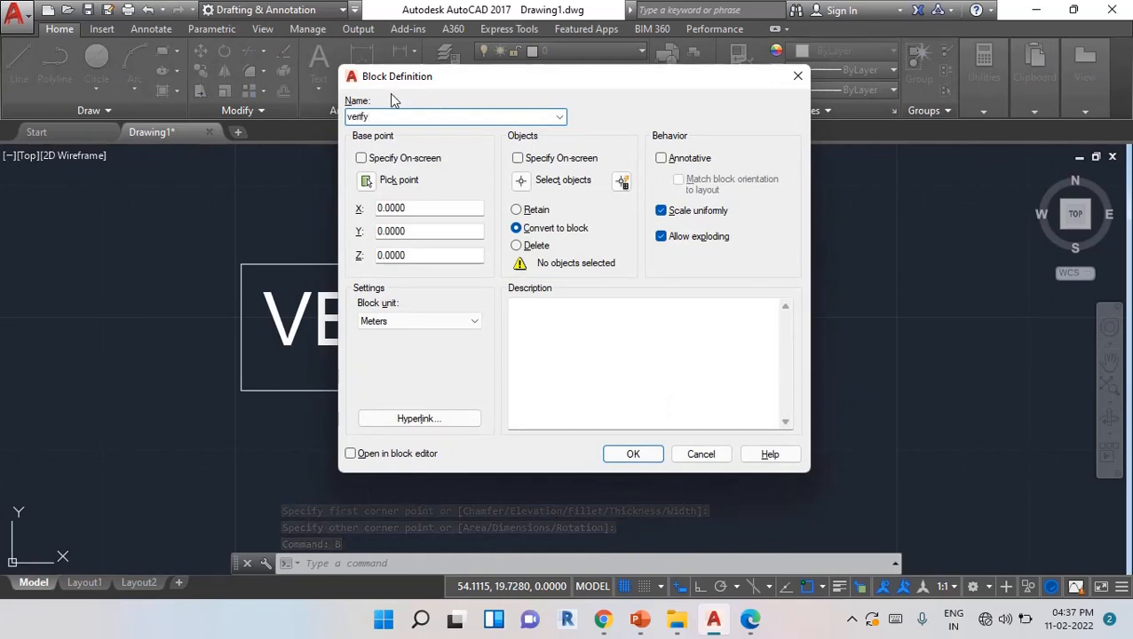
left_click(365, 180)
left_click(240, 265)
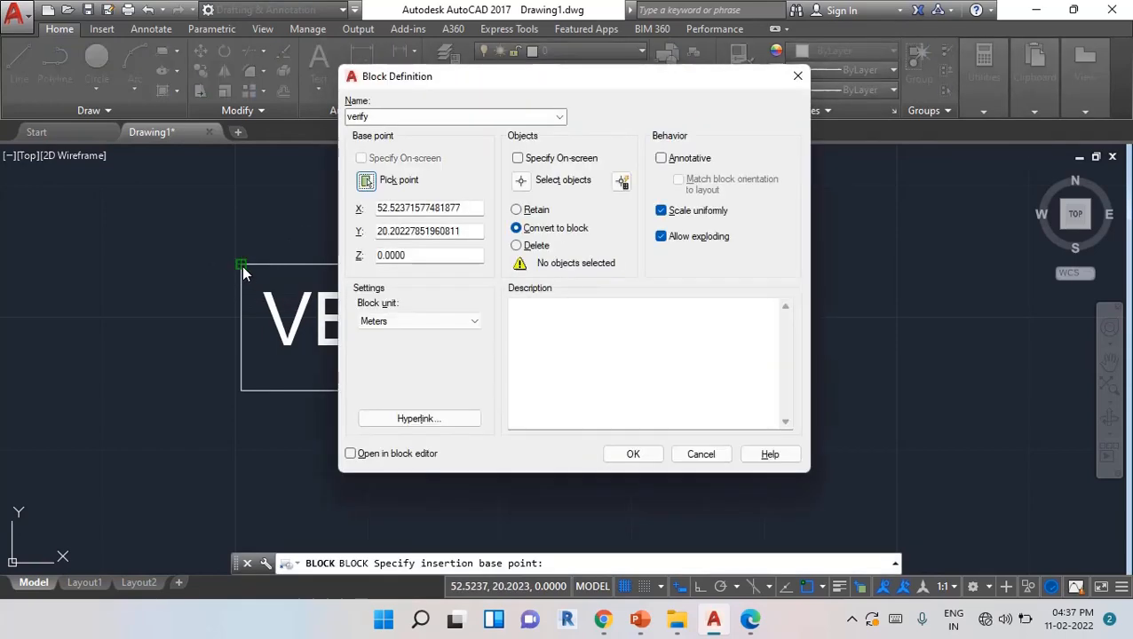
left_click(521, 180)
left_click(798, 436)
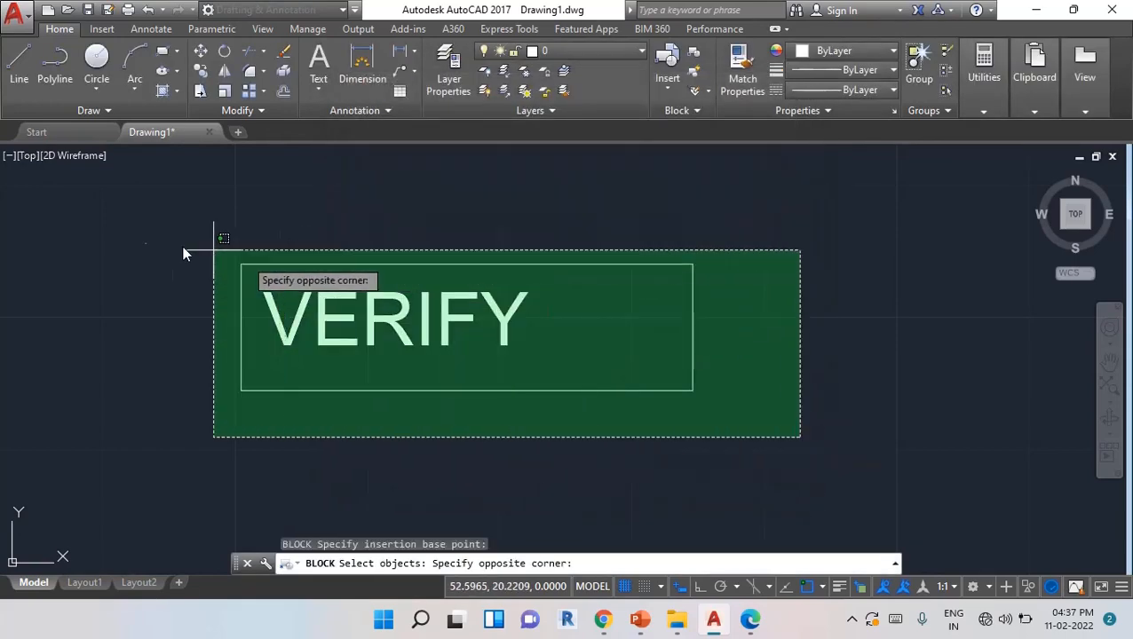
left_click(272, 259)
key("Return")
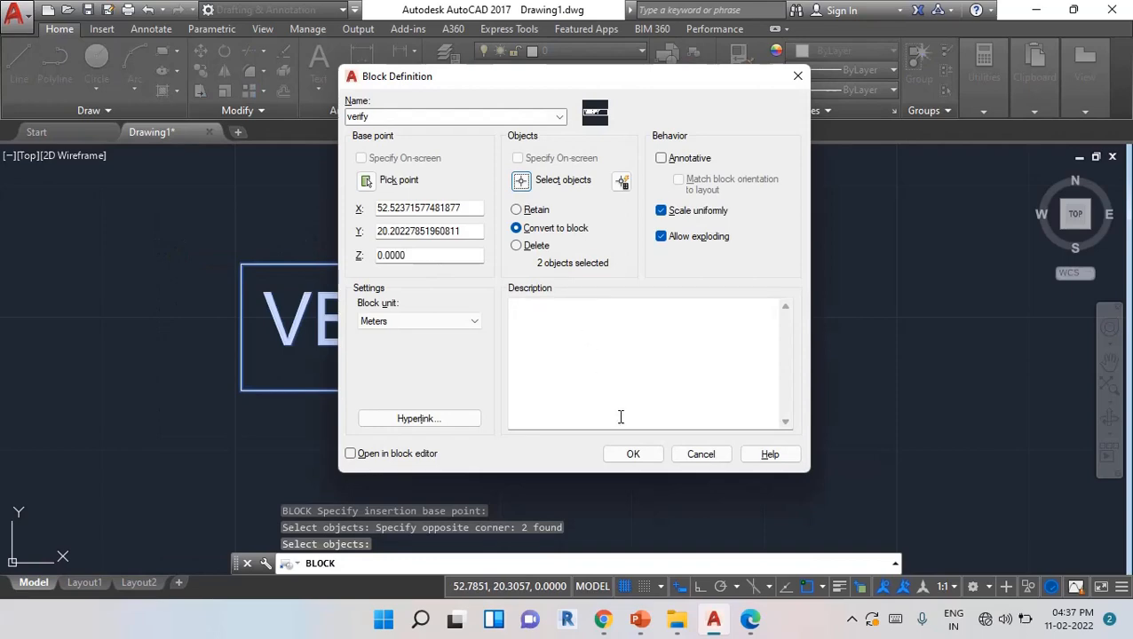
left_click(633, 454)
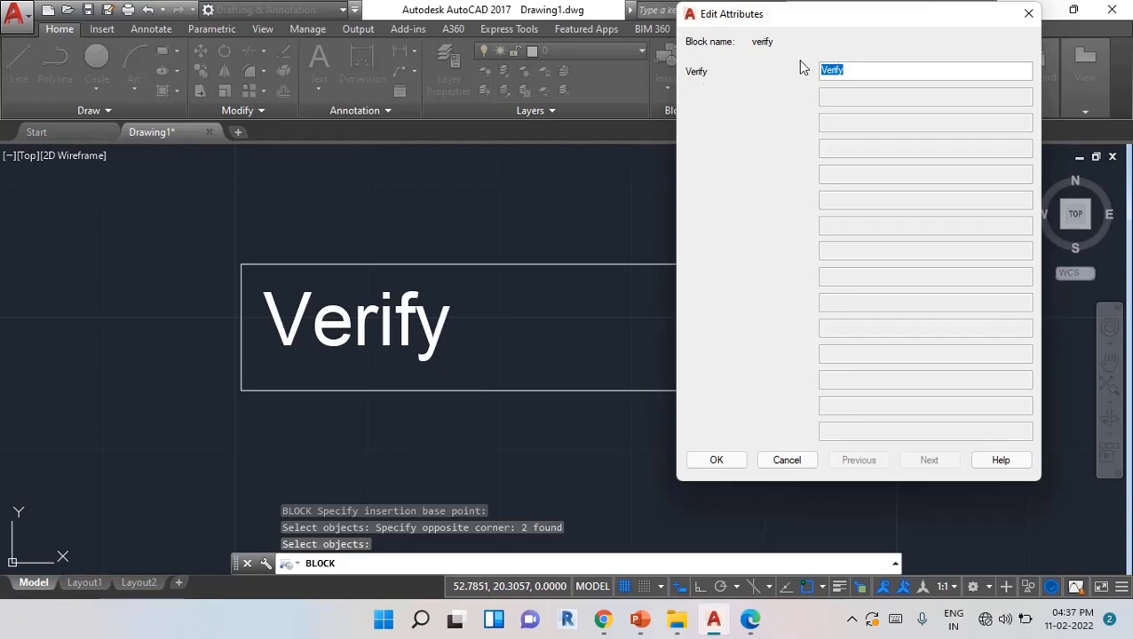
left_click(716, 458)
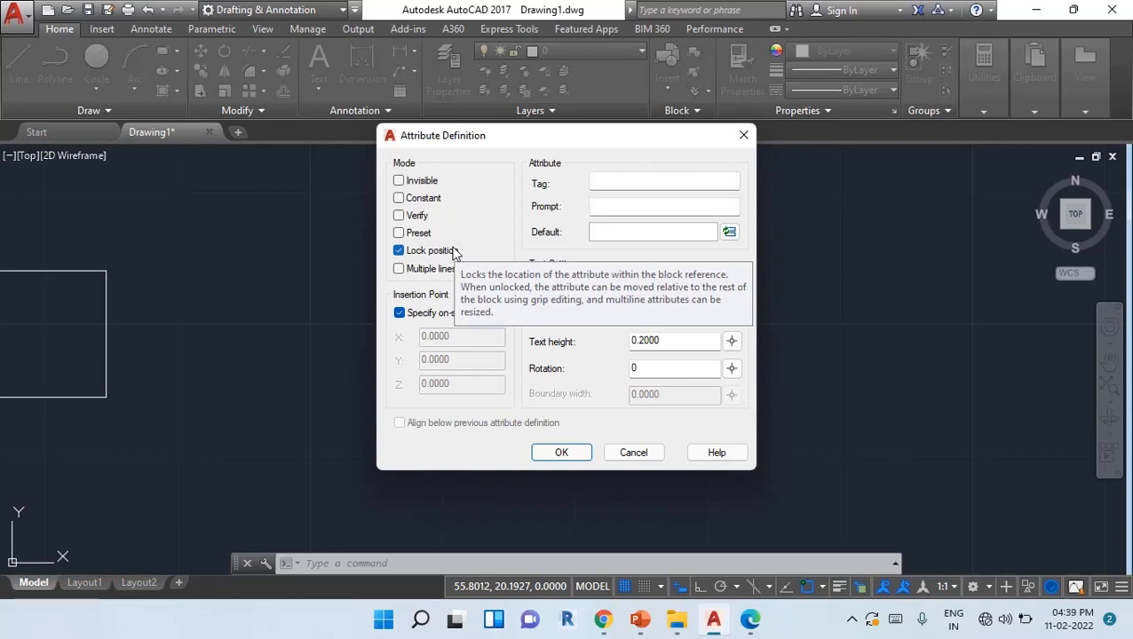
- Define an attribute with Lock position mode on, tag and prompt Lock and a default value, and place it right of the Verify block
left_click(600, 180)
type("4")
type("o")
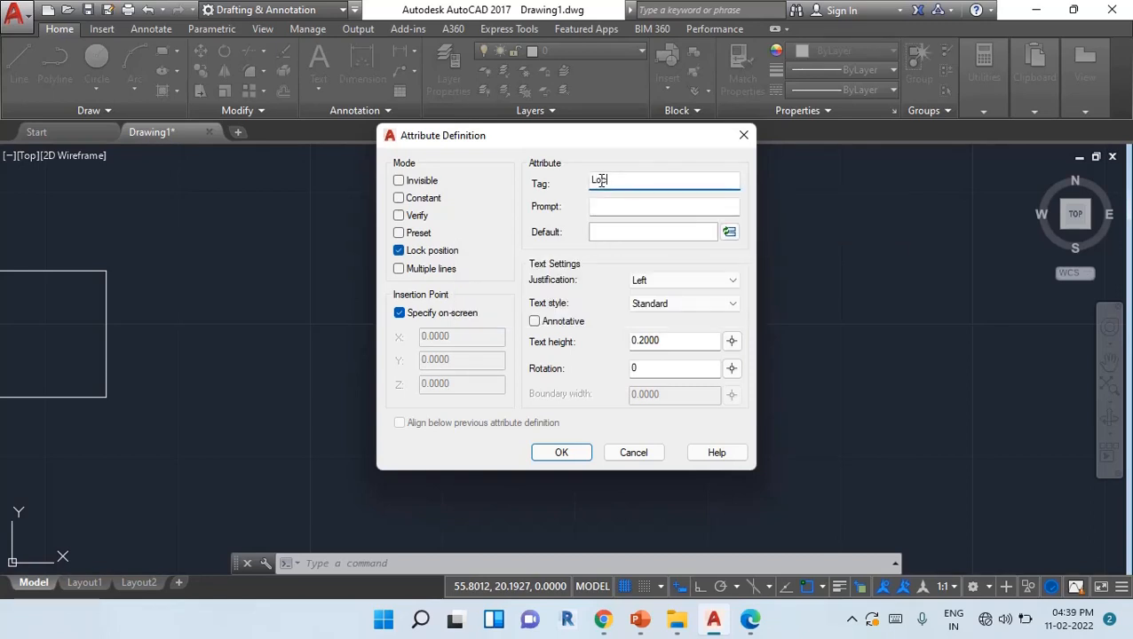
type("ck")
left_click(605, 206)
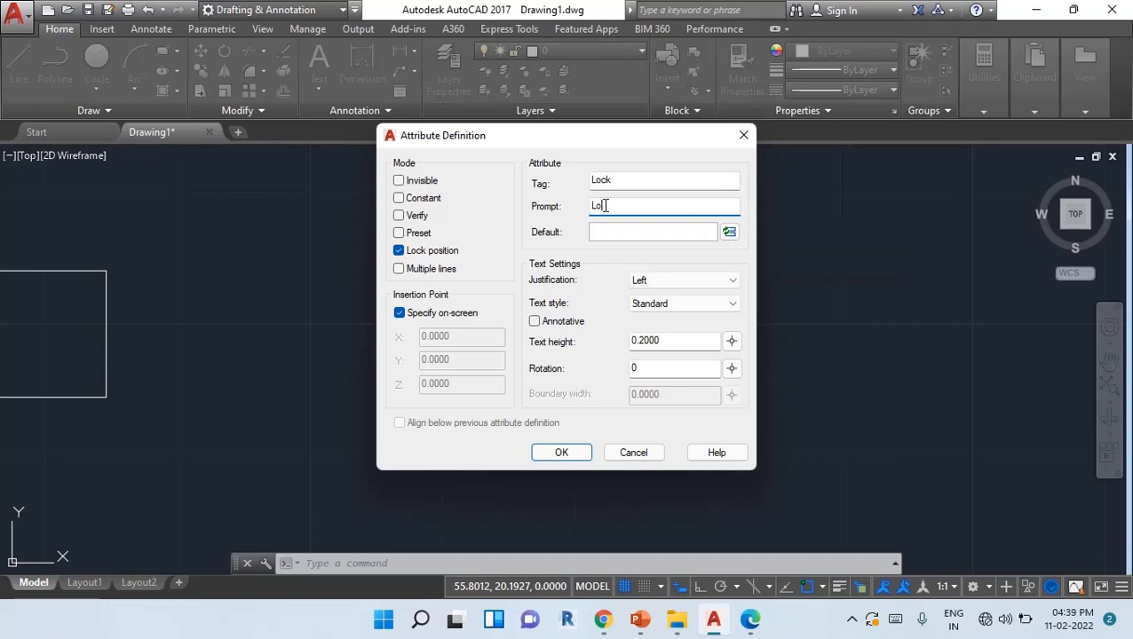
type("Lock")
left_click(620, 229)
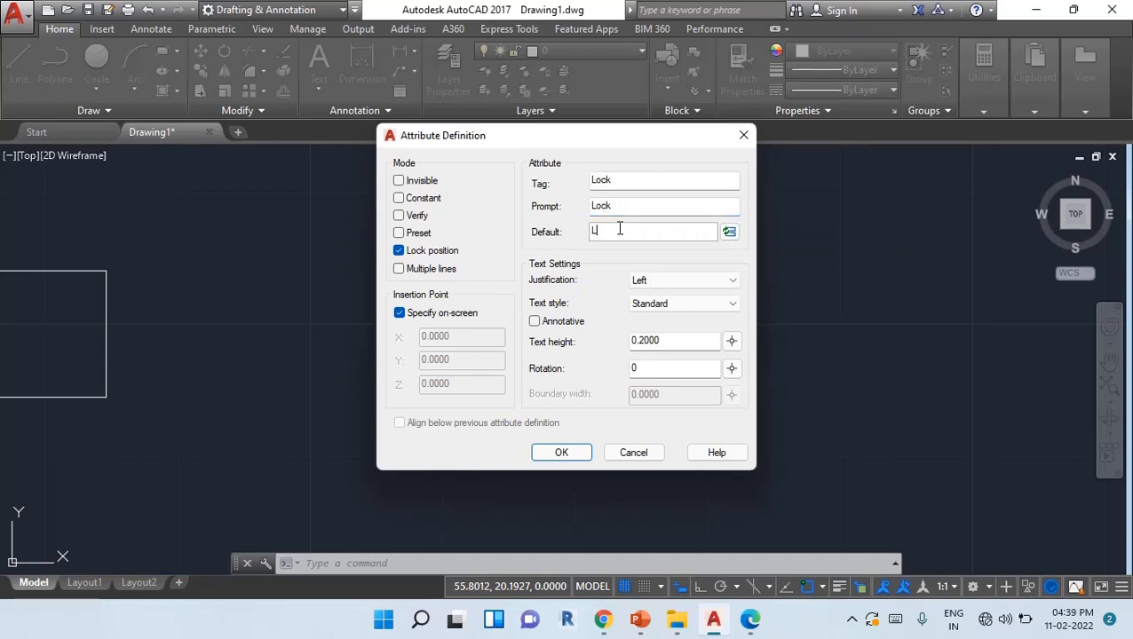
left_click(562, 452)
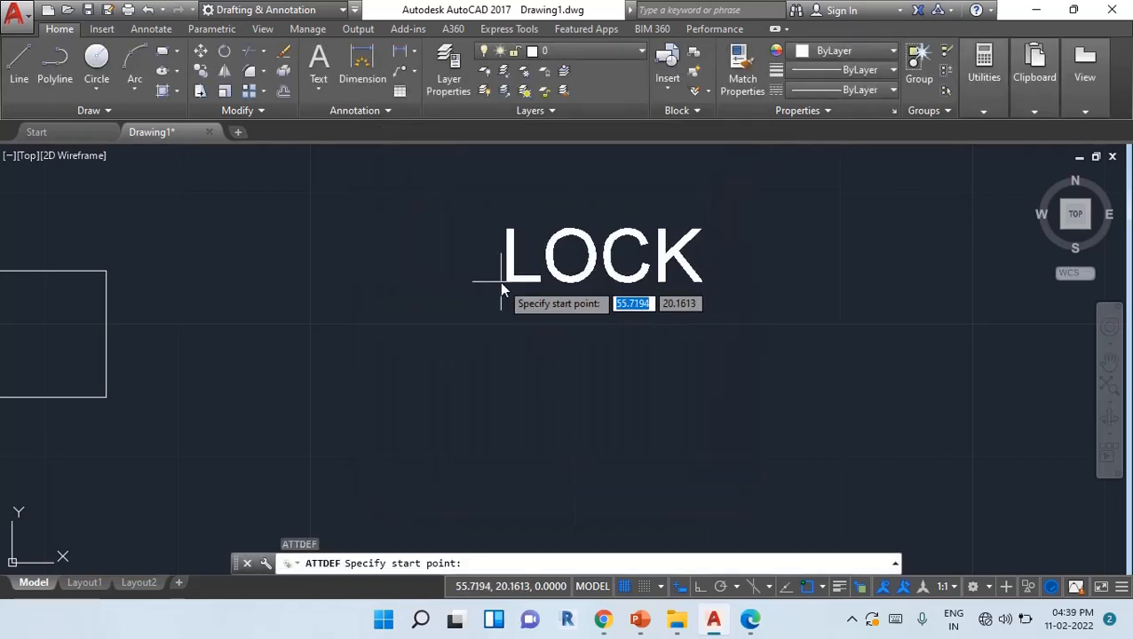
left_click(497, 282)
- Draw a rectangle around the LOCK tag, extending well past the right end of the text
middle_click_drag(497, 282, 435, 313)
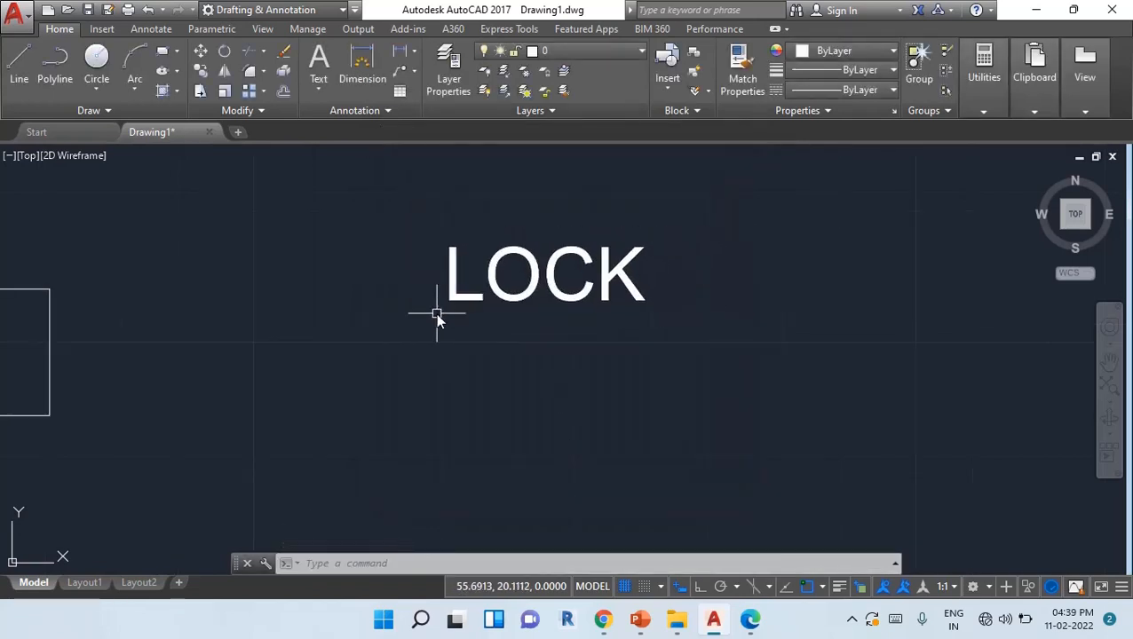
key("Escape")
type("rec")
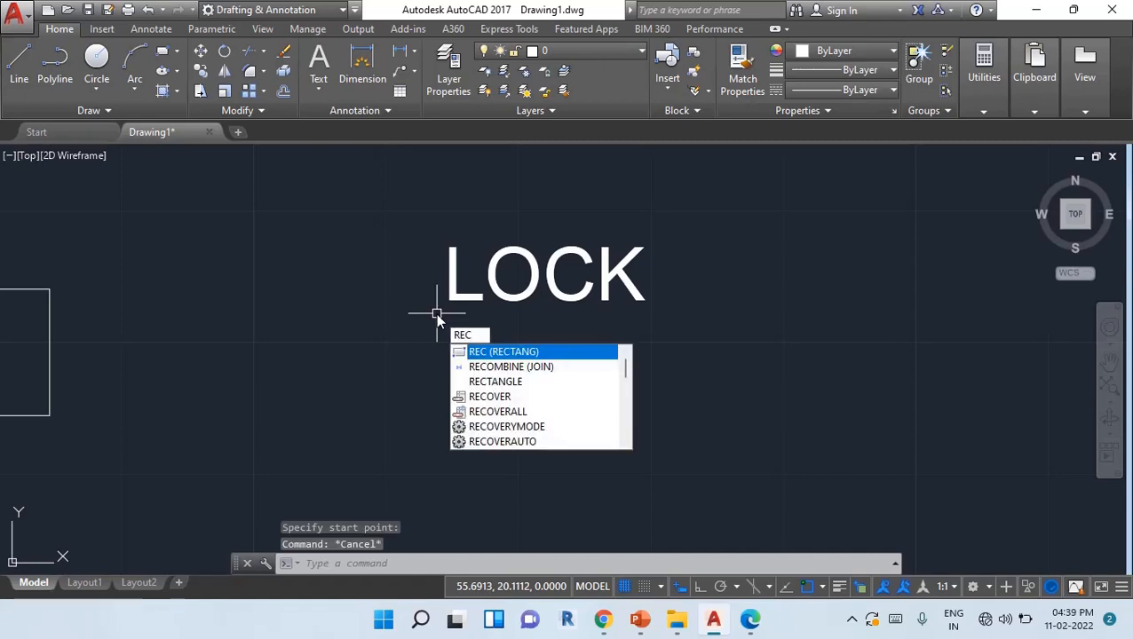
key("Return")
left_click(403, 206)
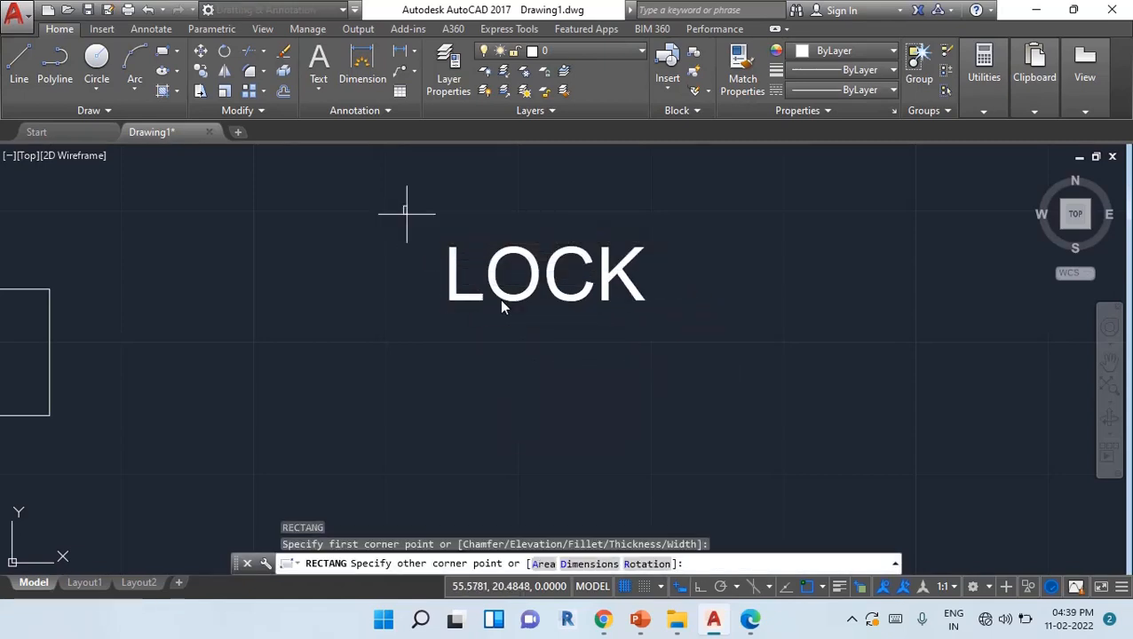
left_click(837, 362)
- Convert the LOCK tag and its rectangle into a block named Lock, based at the rectangle's upper-left corner, keep the default value, and select the block
middle_click_drag(739, 354, 596, 385)
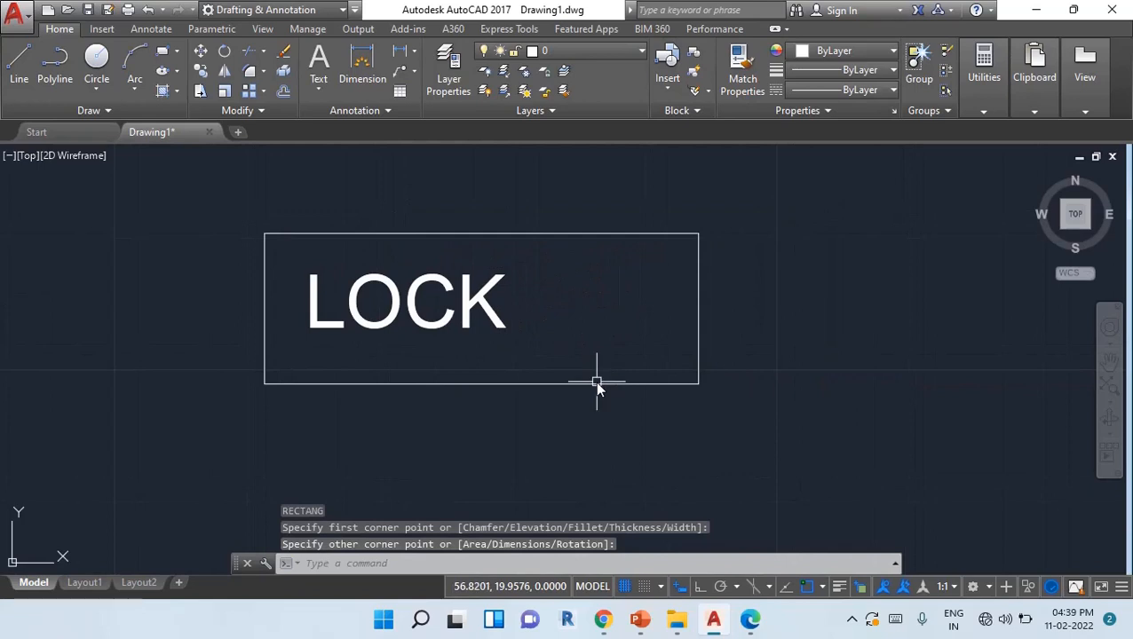
type("b")
key("Return")
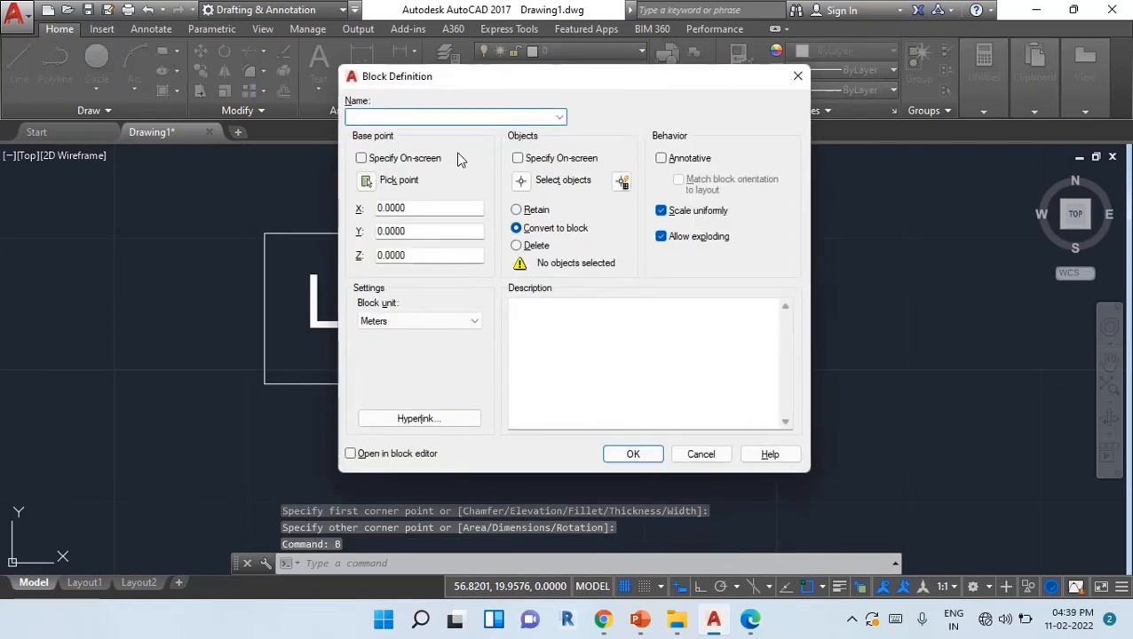
type("Lock")
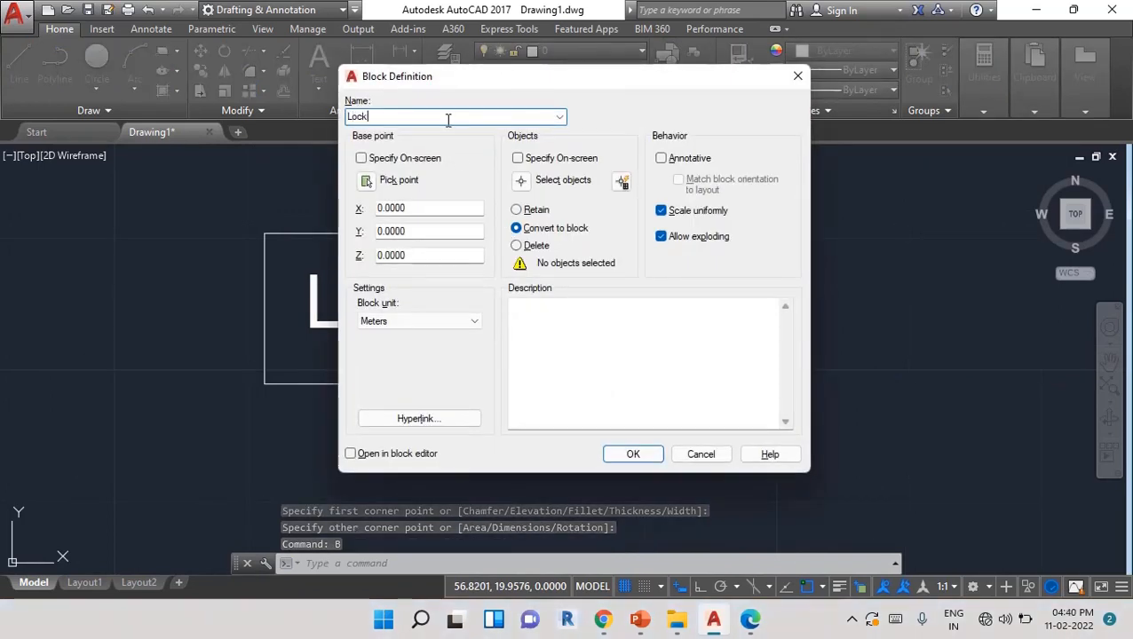
left_click(367, 182)
left_click(265, 236)
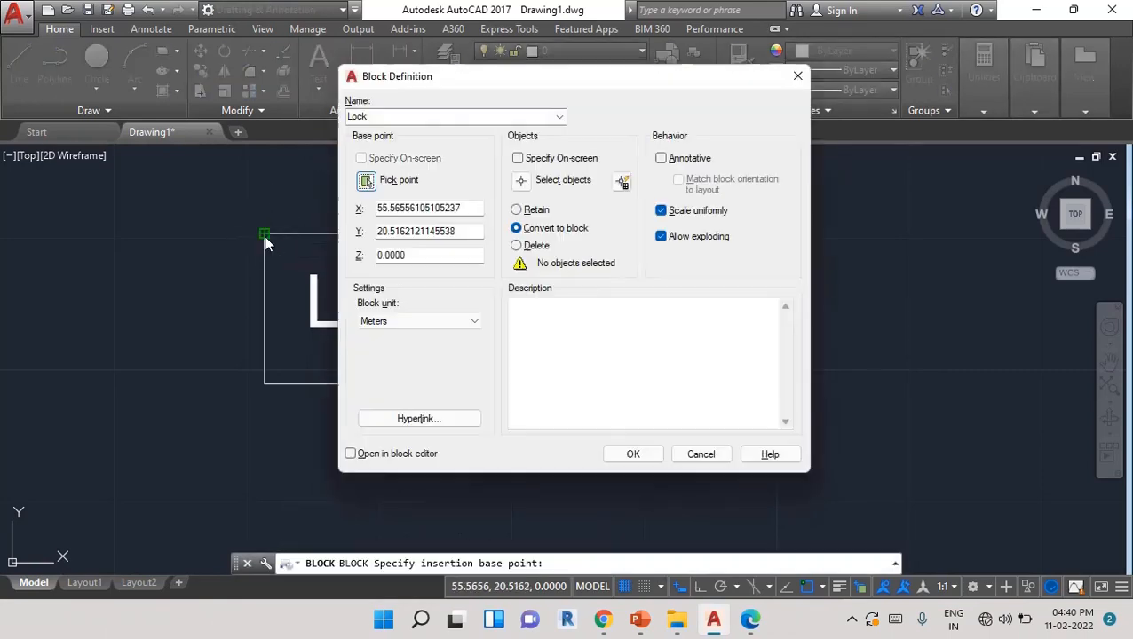
left_click(522, 183)
left_click(751, 450)
left_click(215, 173)
key("Return")
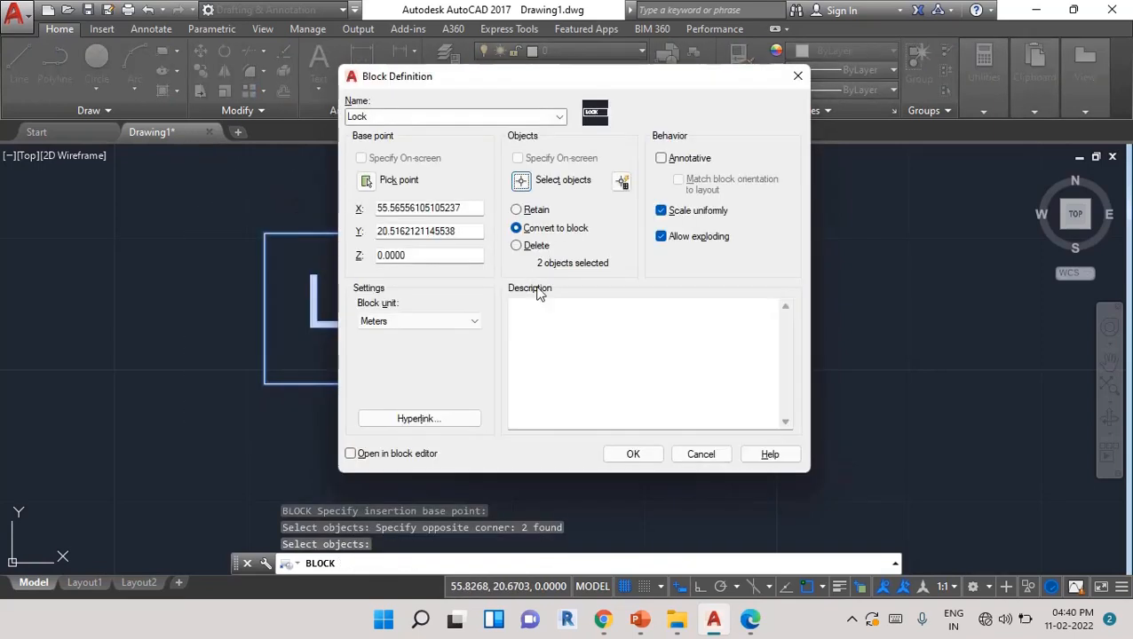
left_click(634, 454)
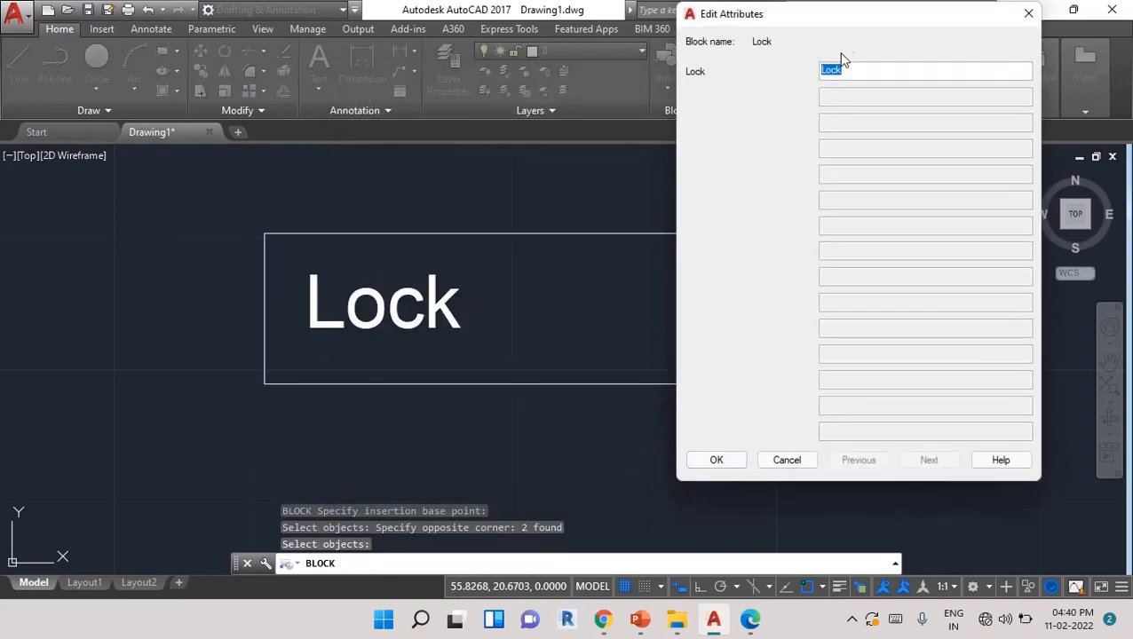
left_click(719, 460)
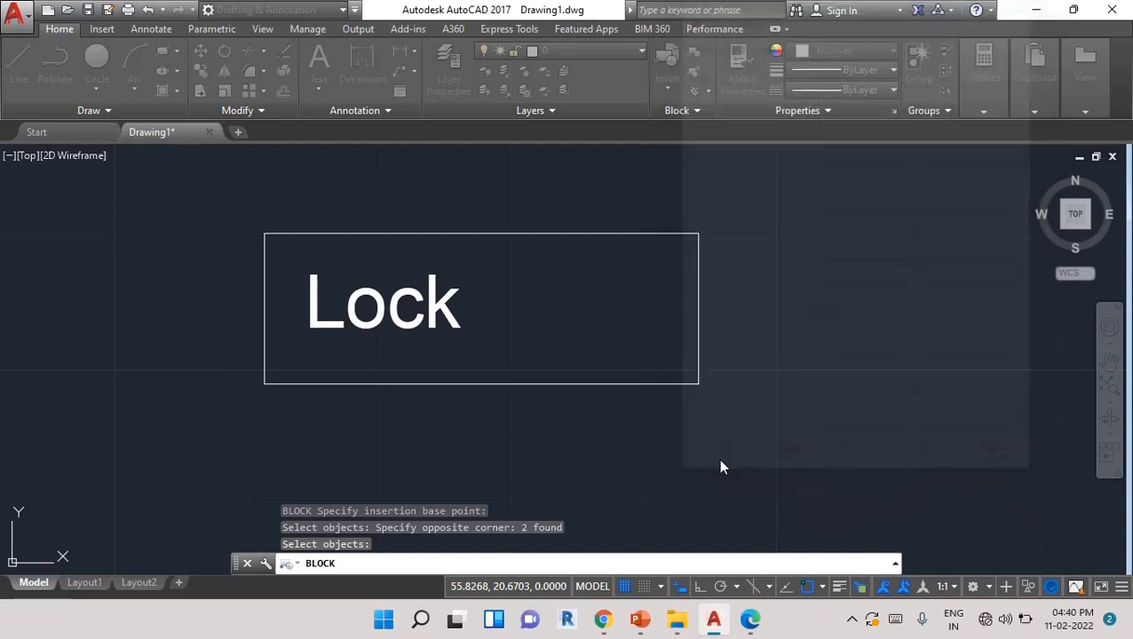
left_click(418, 320)
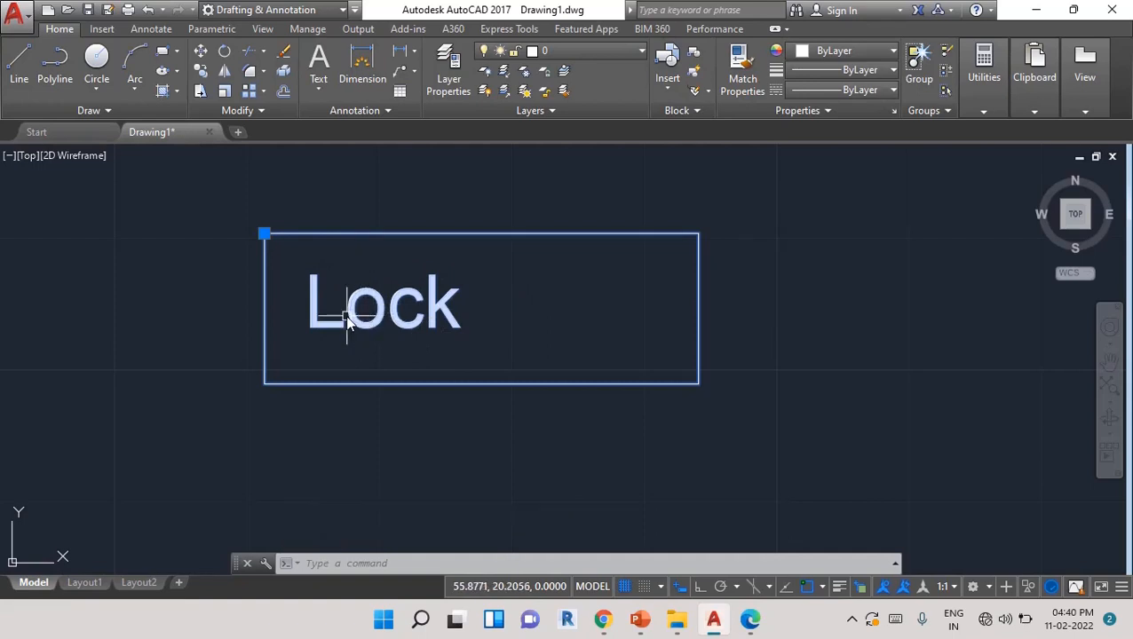
mouse_move(346, 321)
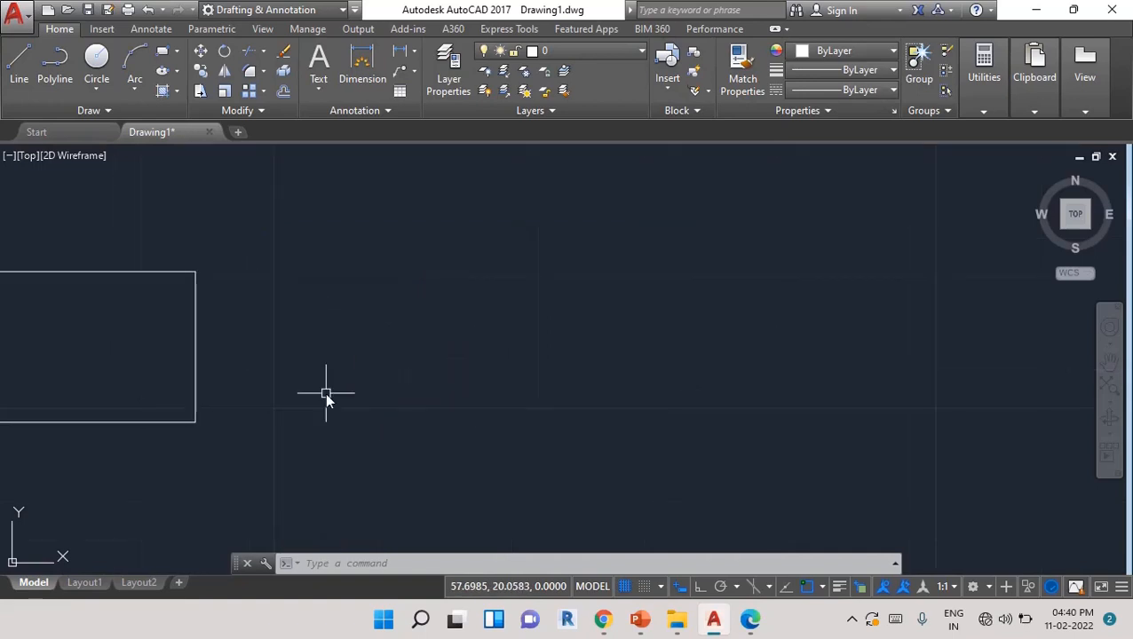
- Define an attribute with Lock position mode off and tag, prompt and default unlock, and place it right of the Lock block
type("at")
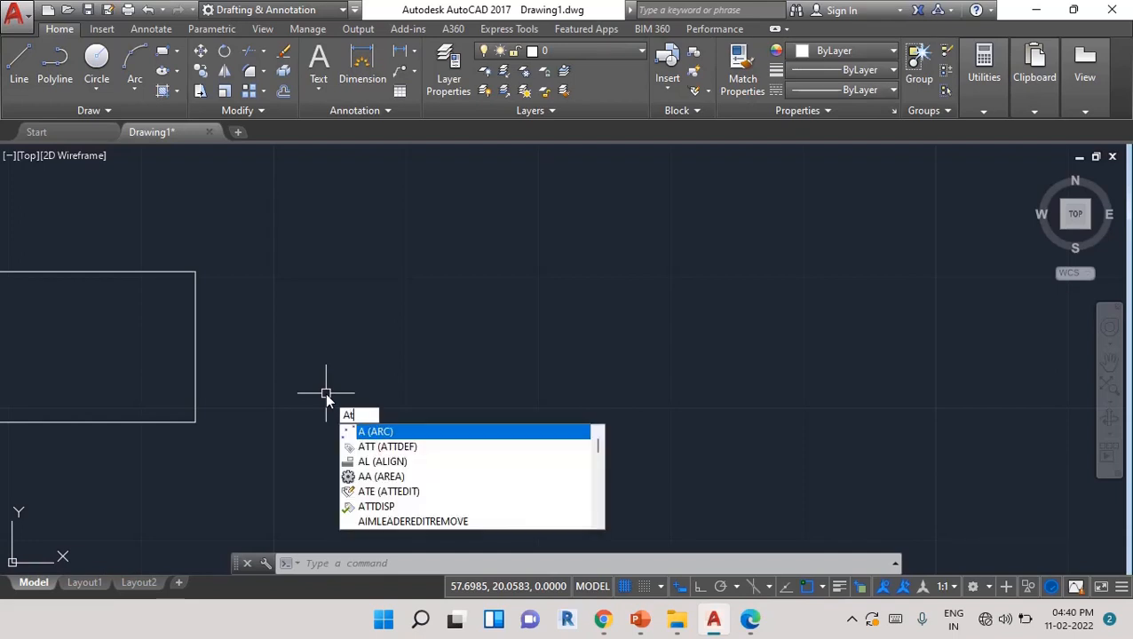
type("tdef")
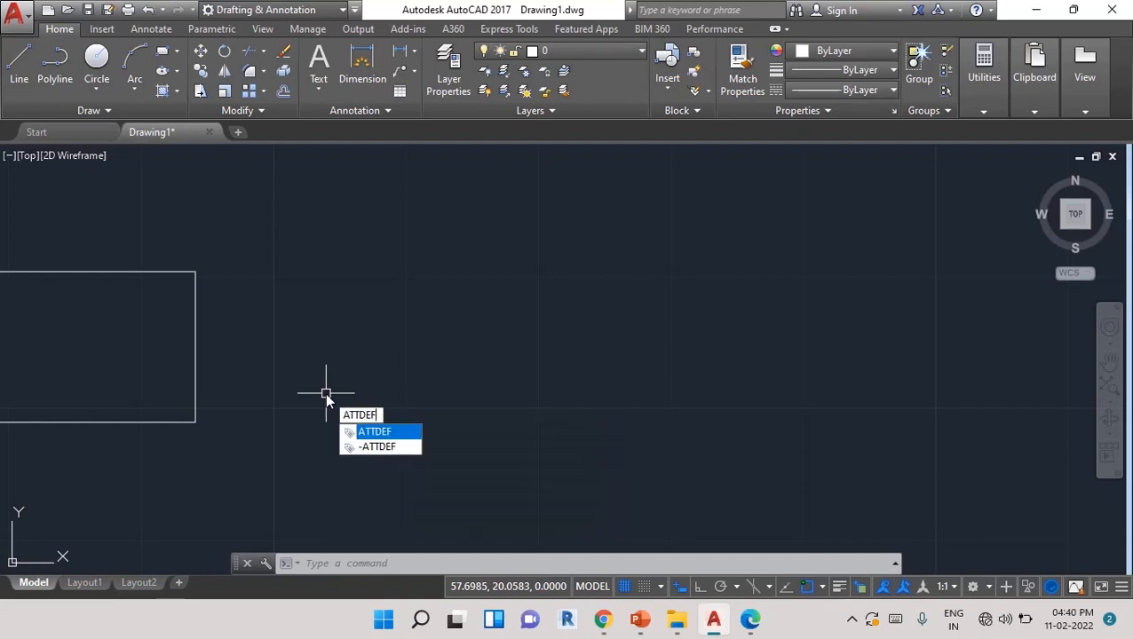
left_click(374, 432)
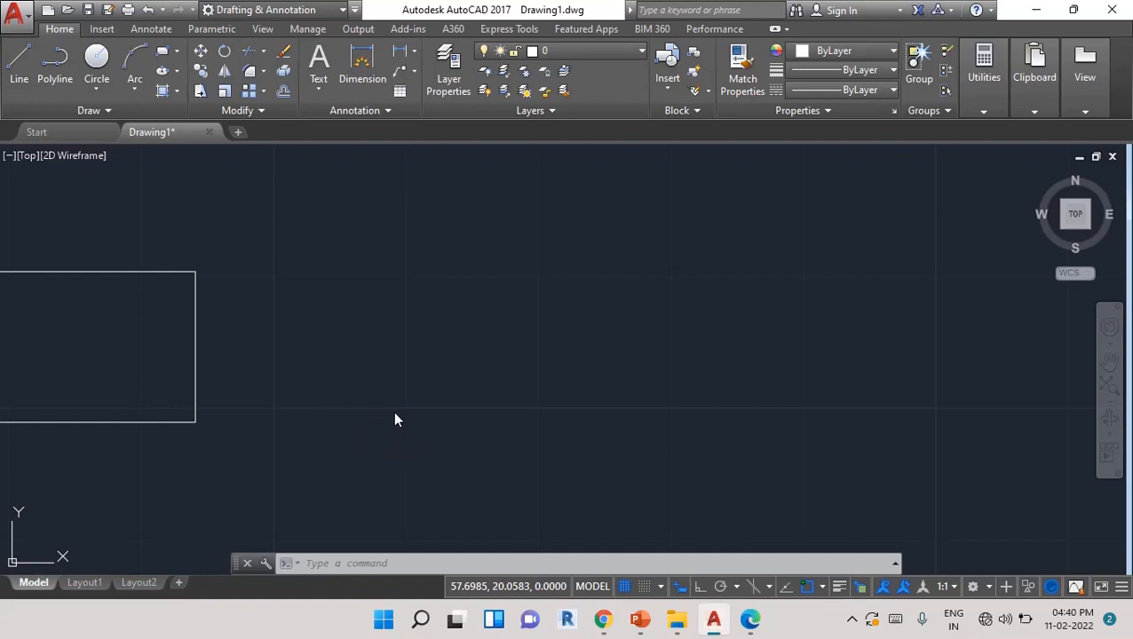
left_click(413, 253)
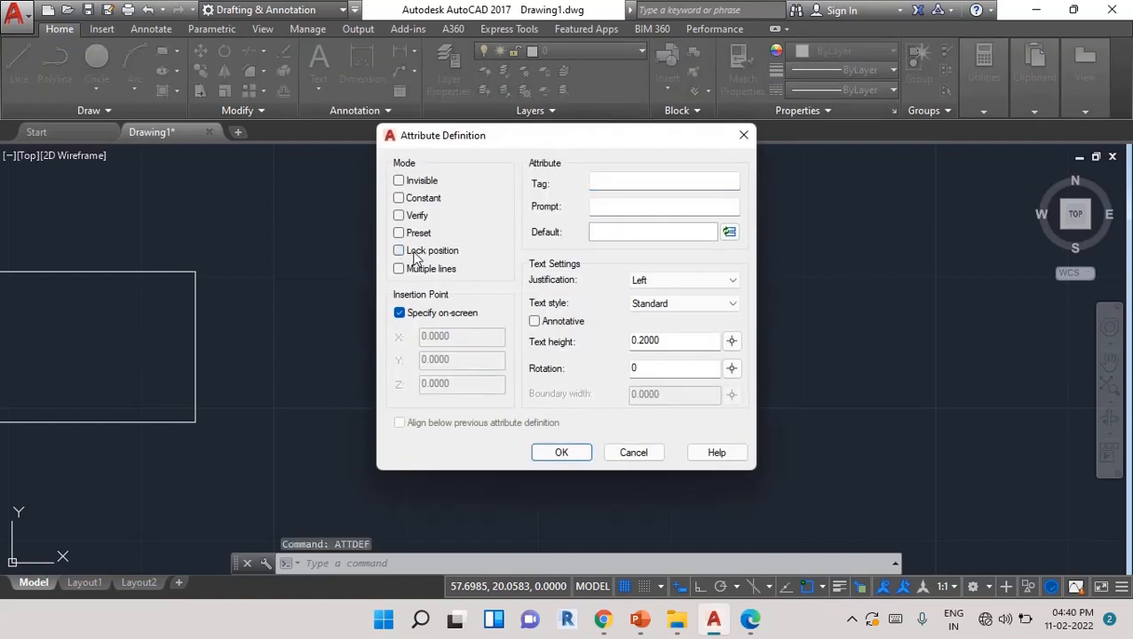
left_click(601, 183)
type("unlock")
left_click(618, 210)
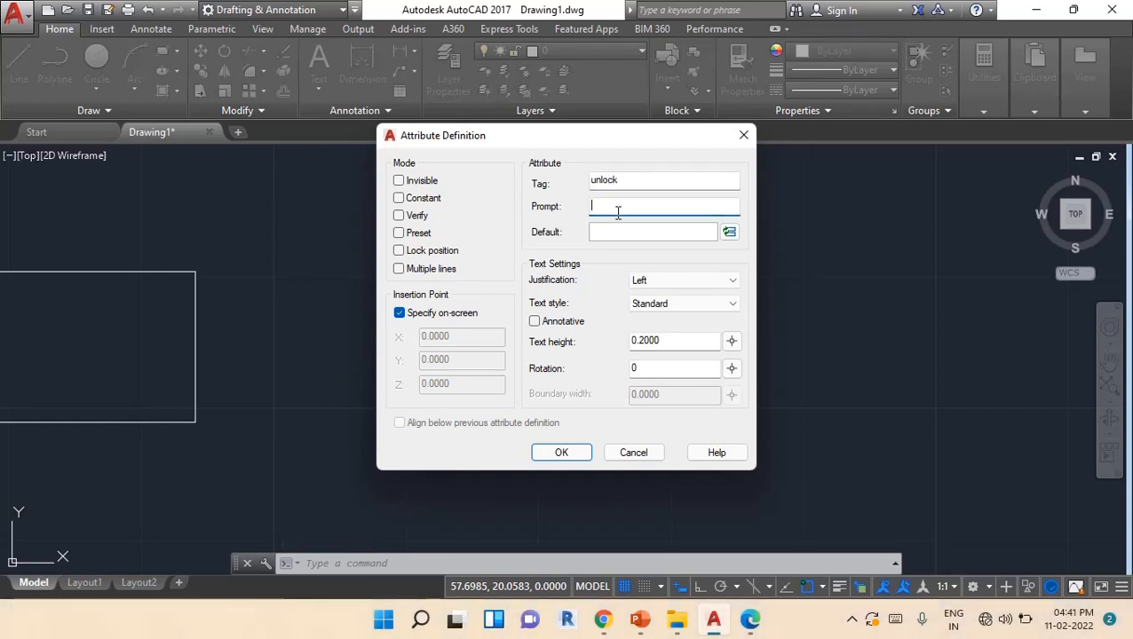
type("unlock")
left_click(641, 236)
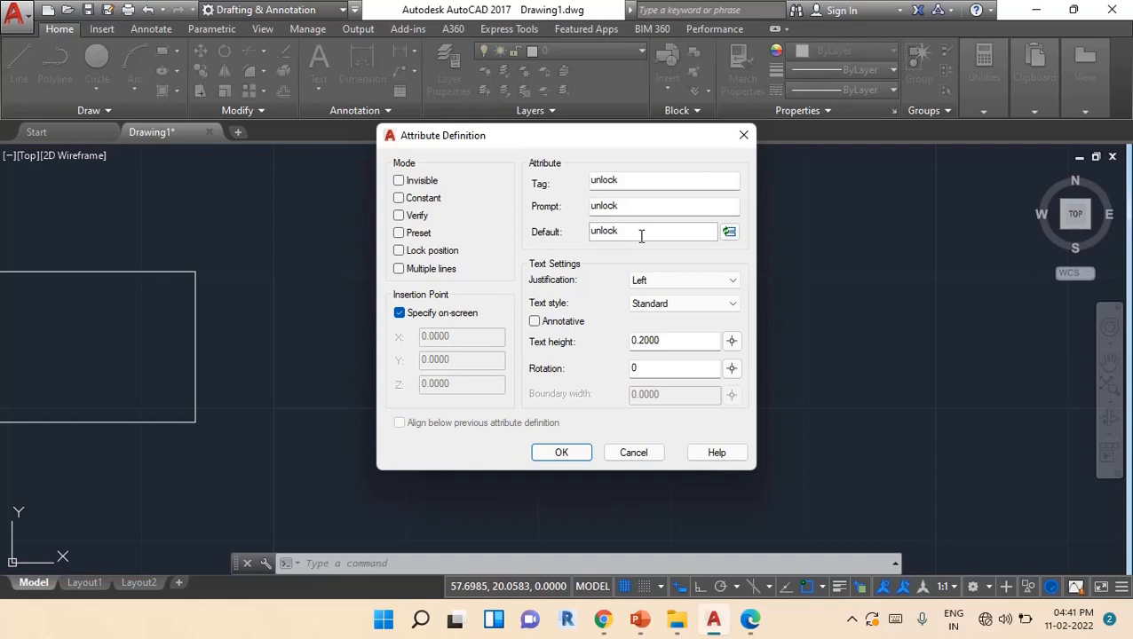
left_click(563, 453)
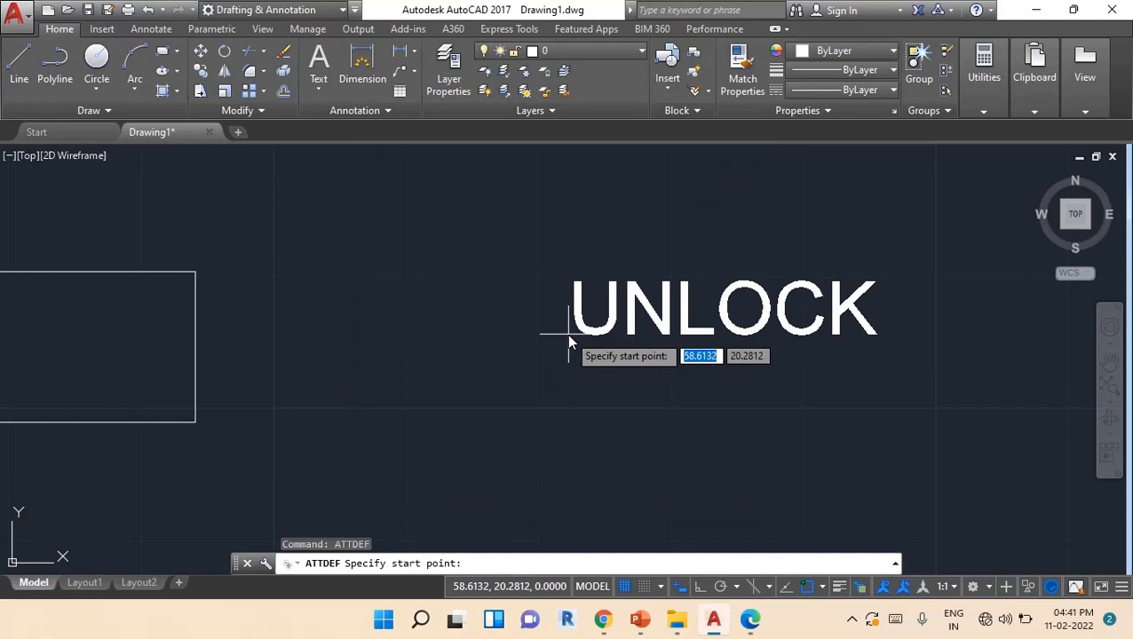
left_click(568, 342)
- Draw a rectangle around the UNLOCK tag, extending well past the right end of the text
middle_click_drag(662, 322, 526, 328)
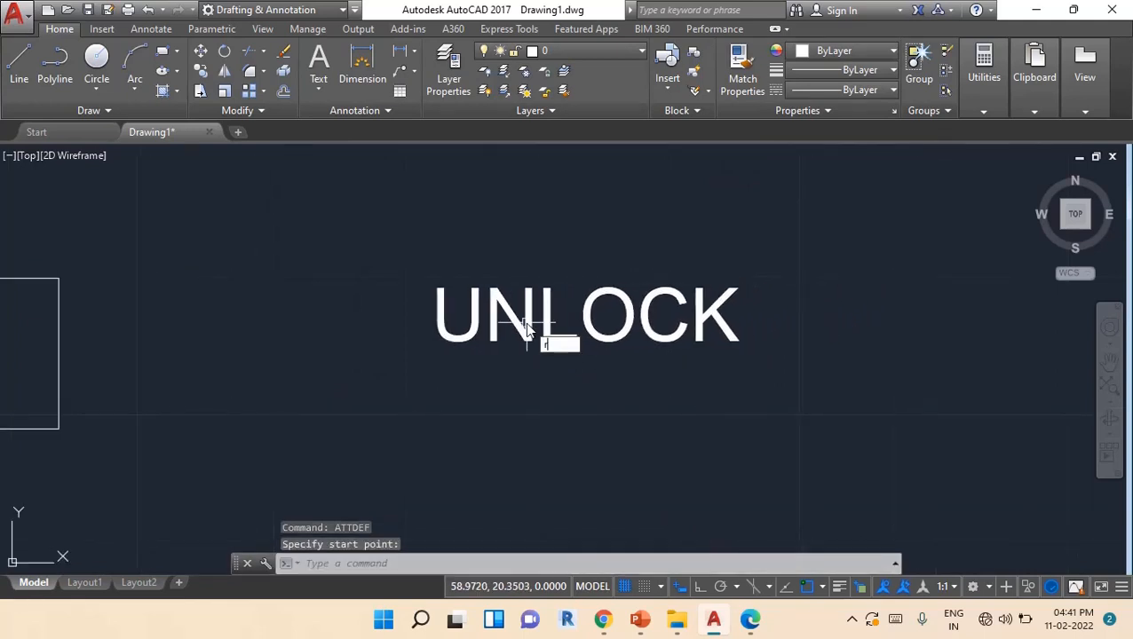
key("Return")
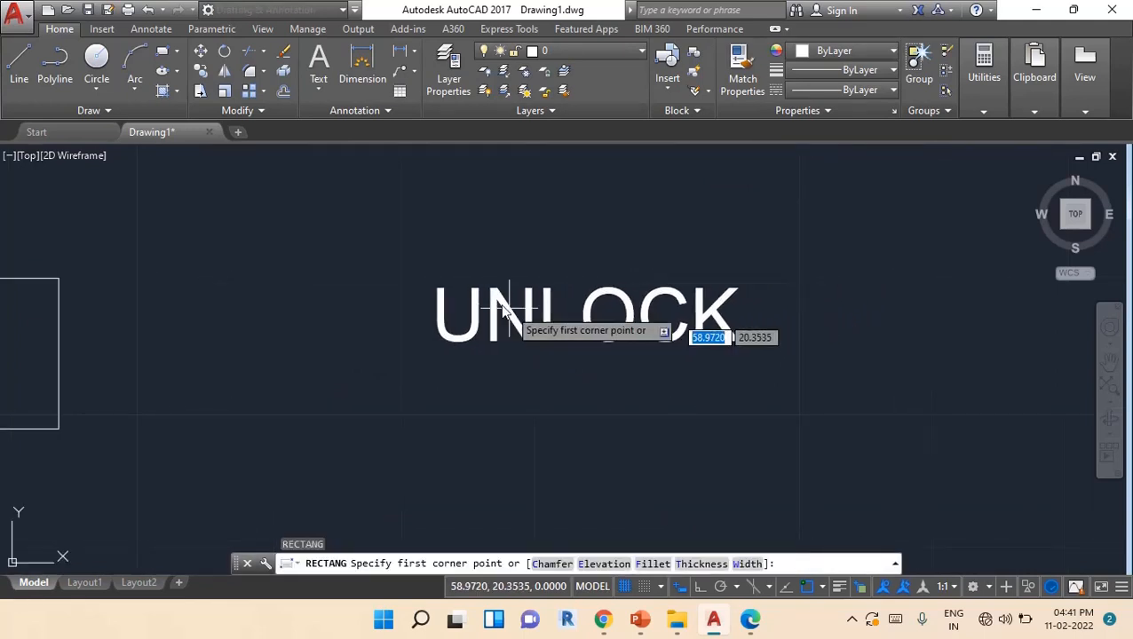
left_click(388, 219)
middle_click_drag(759, 458, 748, 461)
scroll(748, 461, "down", 2)
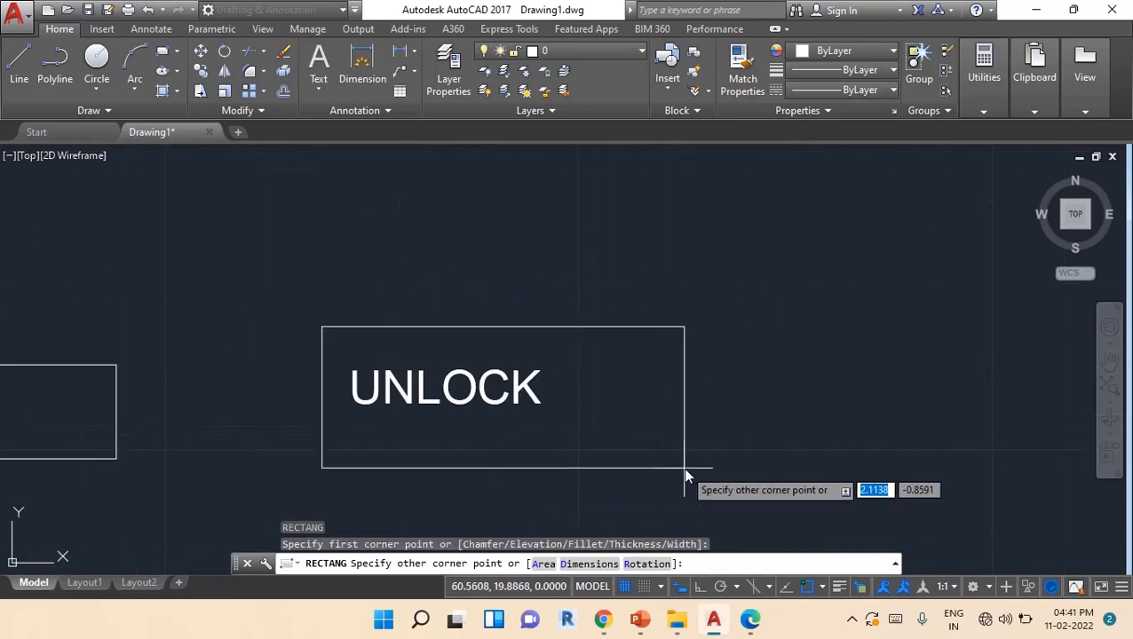
left_click(764, 466)
- Convert the UNLOCK tag and its rectangle into a block named unlock, based at the rectangle's upper-left corner, keeping the default attribute value
middle_click_drag(672, 427, 662, 380)
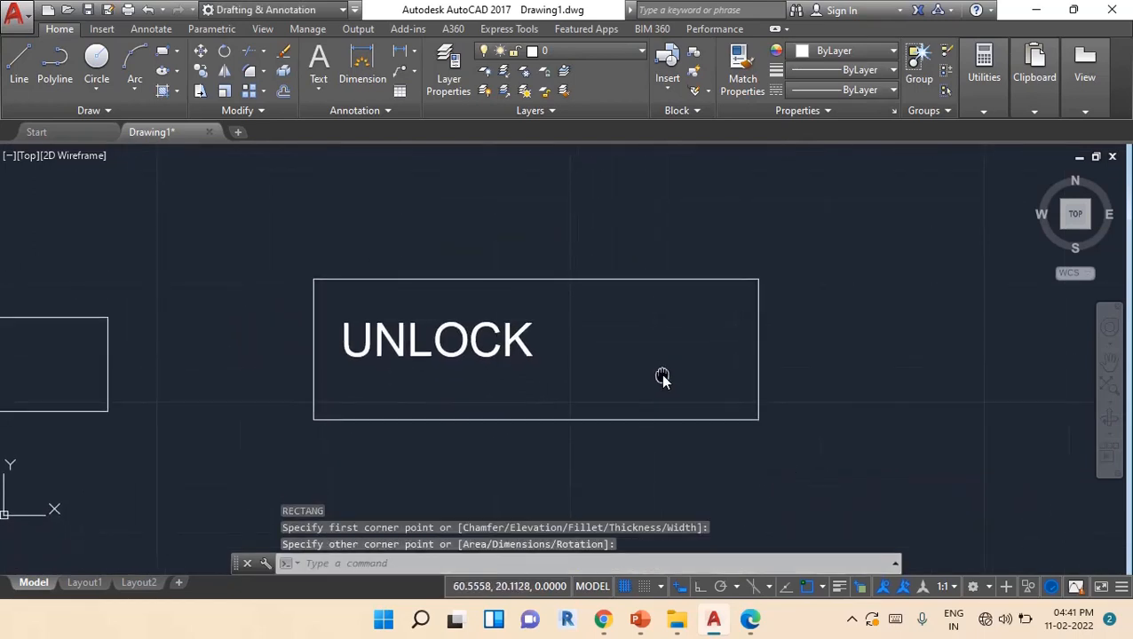
type("b")
key("Return")
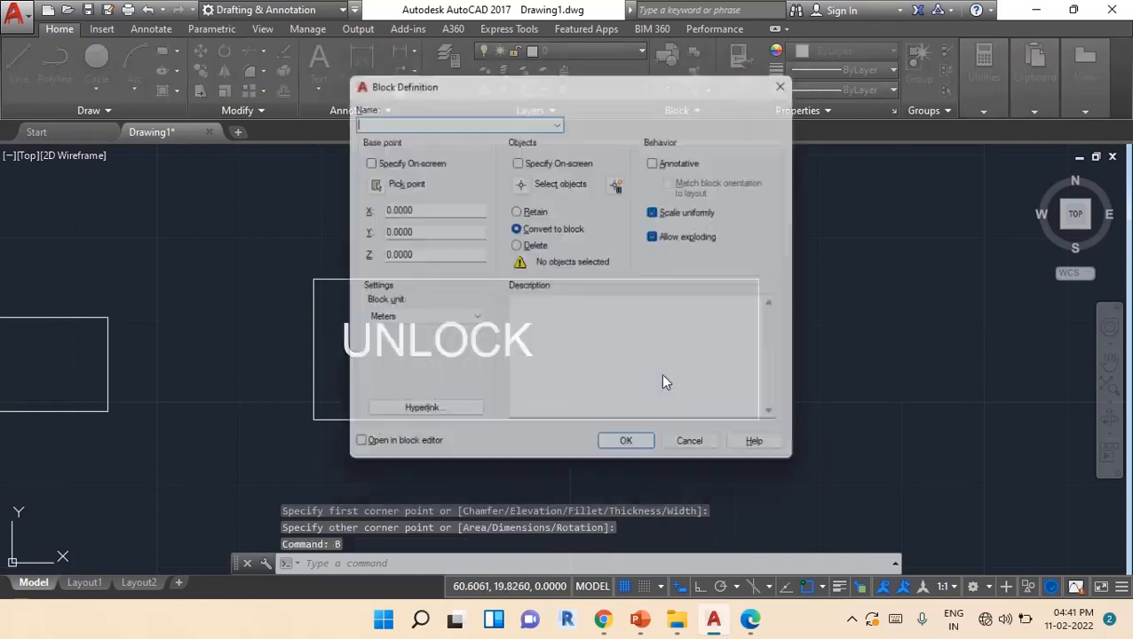
type("unlock")
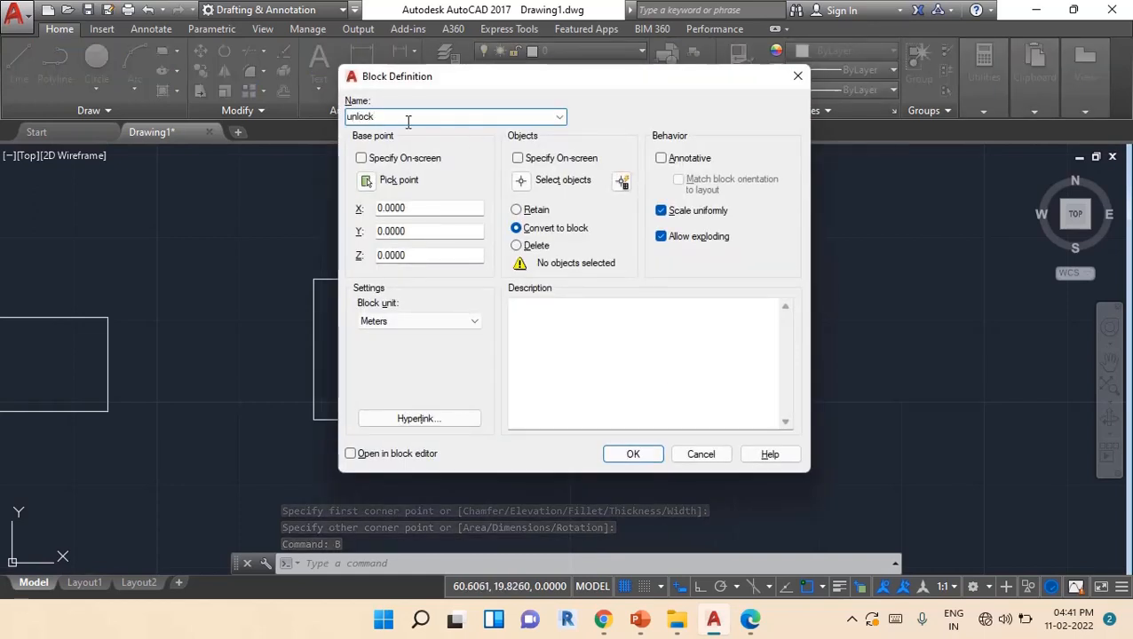
left_click(367, 180)
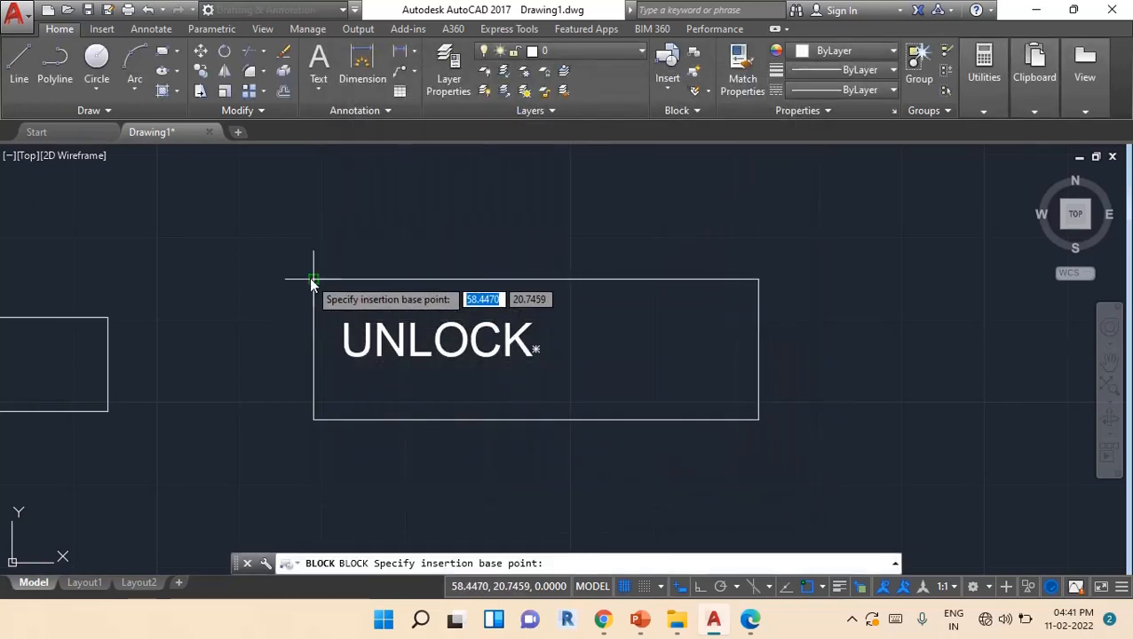
left_click(313, 280)
left_click(816, 463)
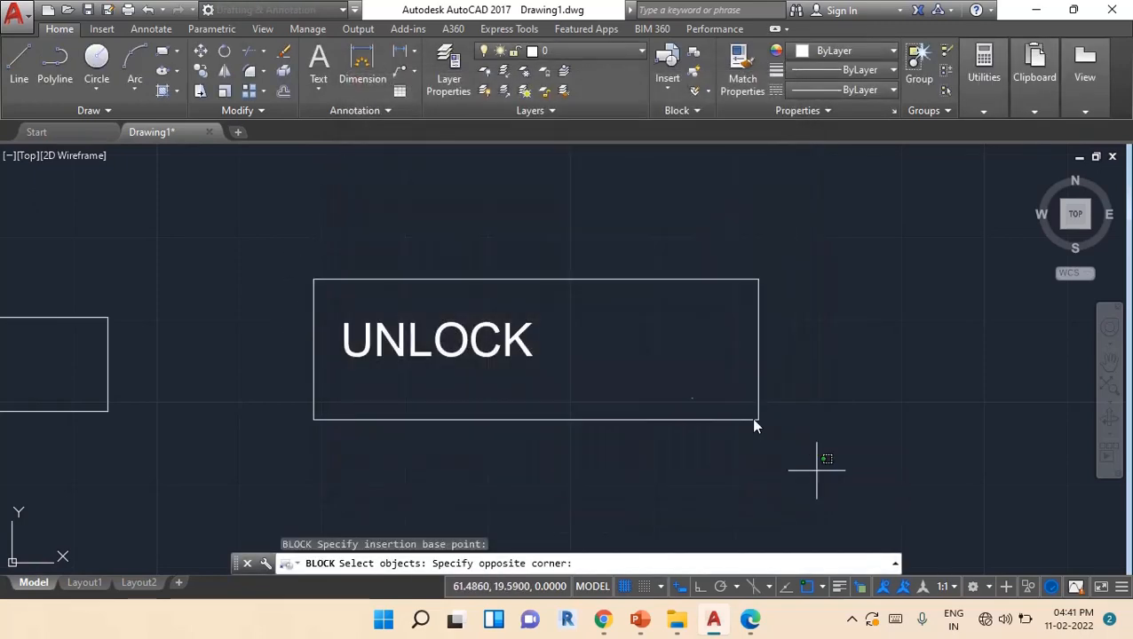
left_click(225, 240)
key("Return")
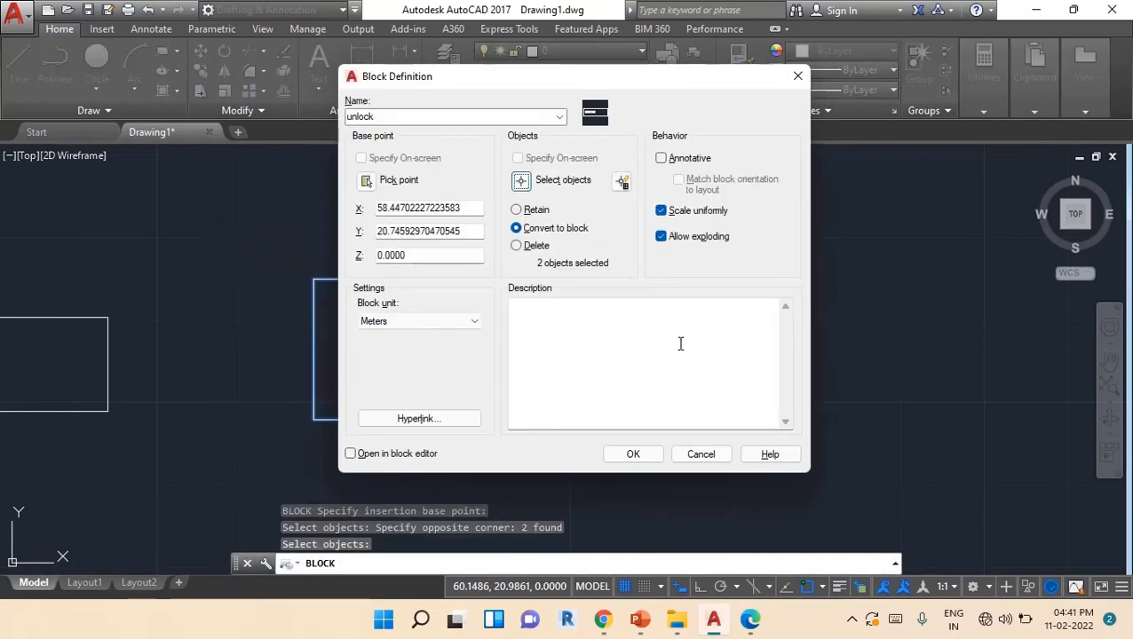
left_click(633, 454)
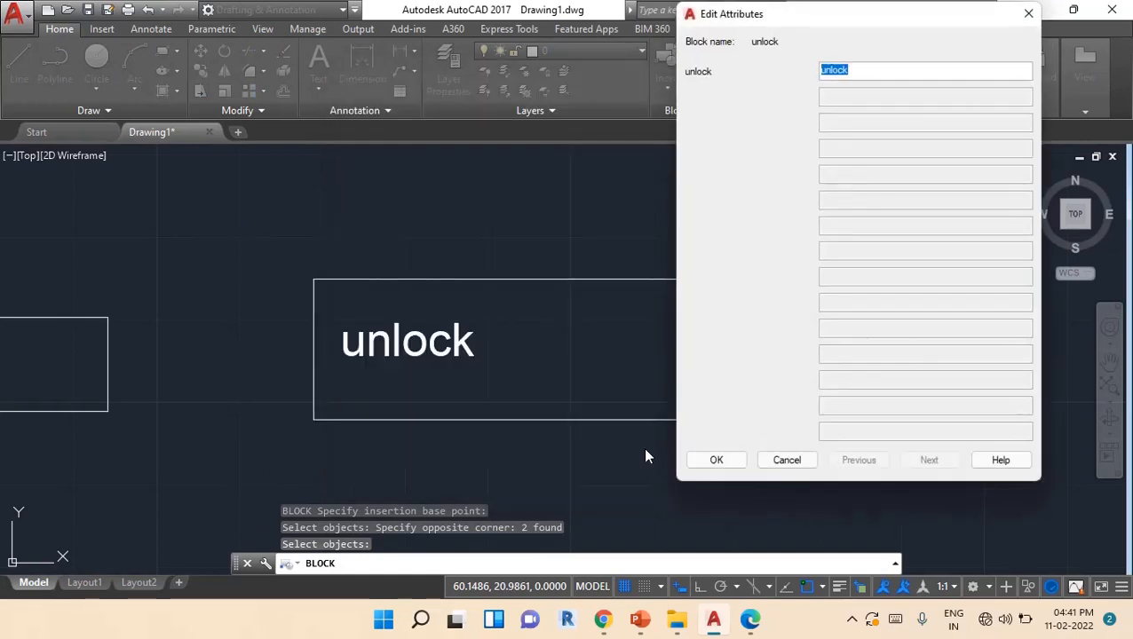
left_click(713, 461)
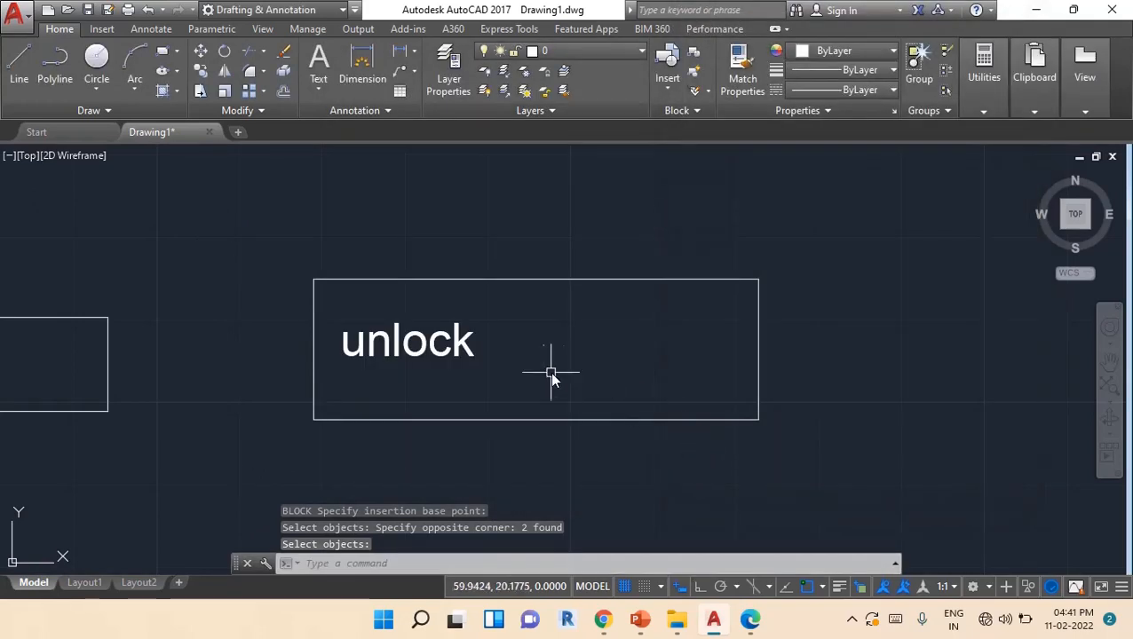
- Move the attribute text within the unlock block by its own grip to the lower-right part of the rectangle, then clear the selection
left_click(470, 365)
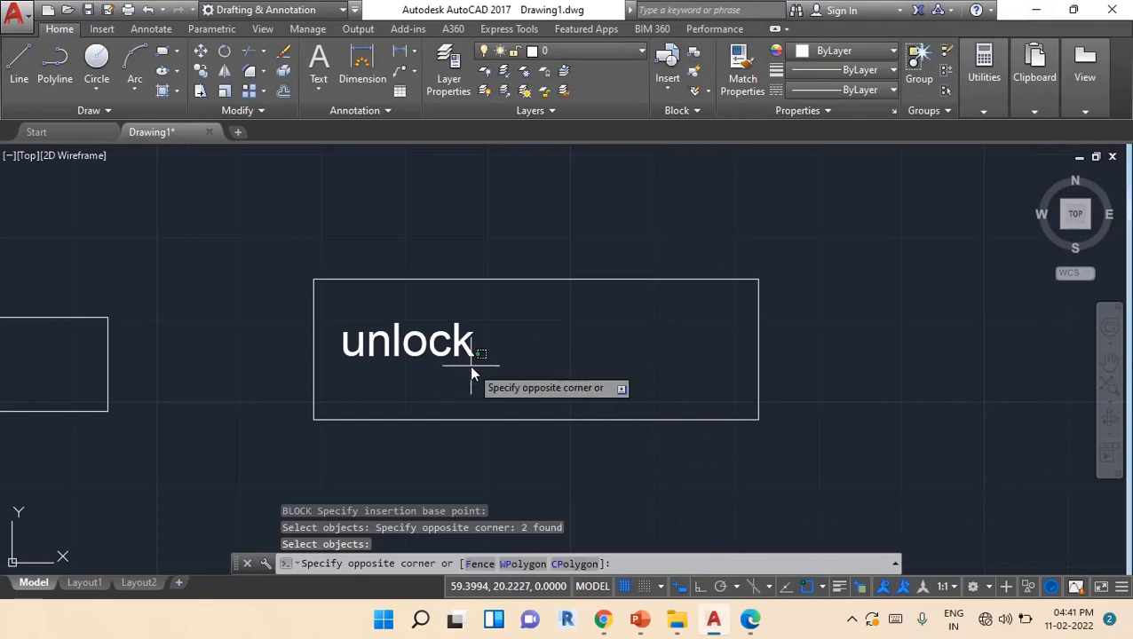
left_click(347, 312)
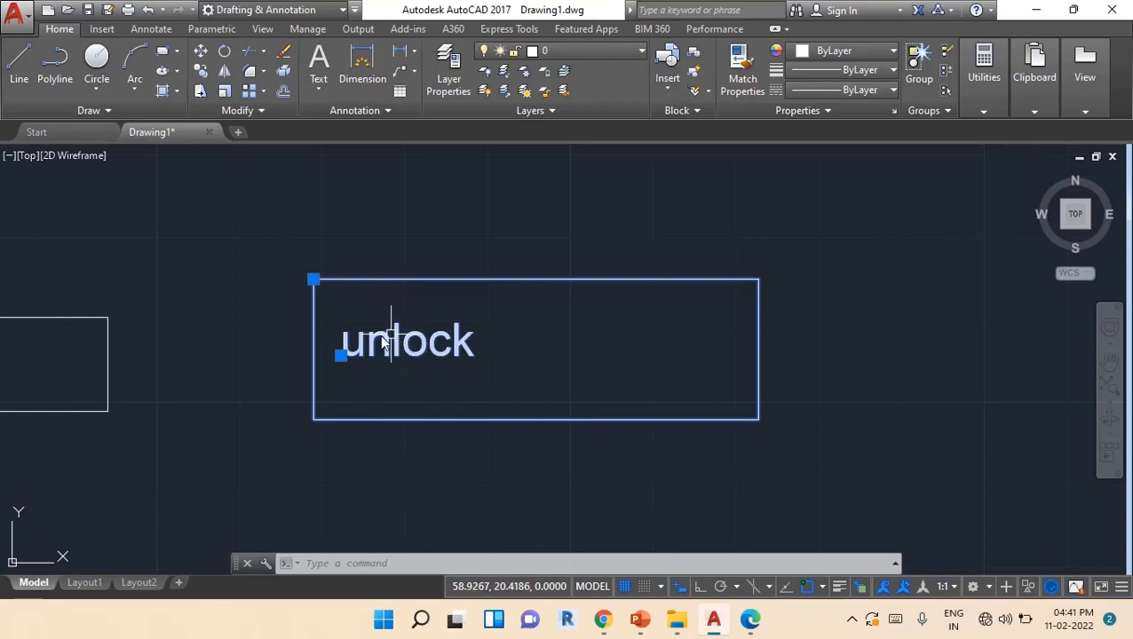
left_click(341, 355)
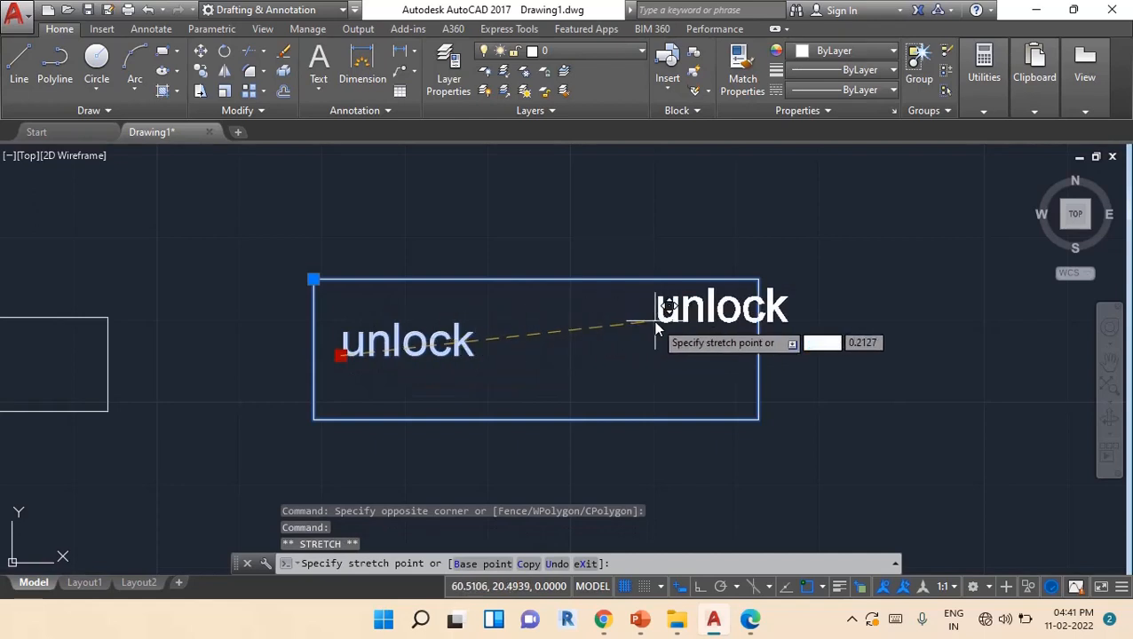
left_click(586, 351)
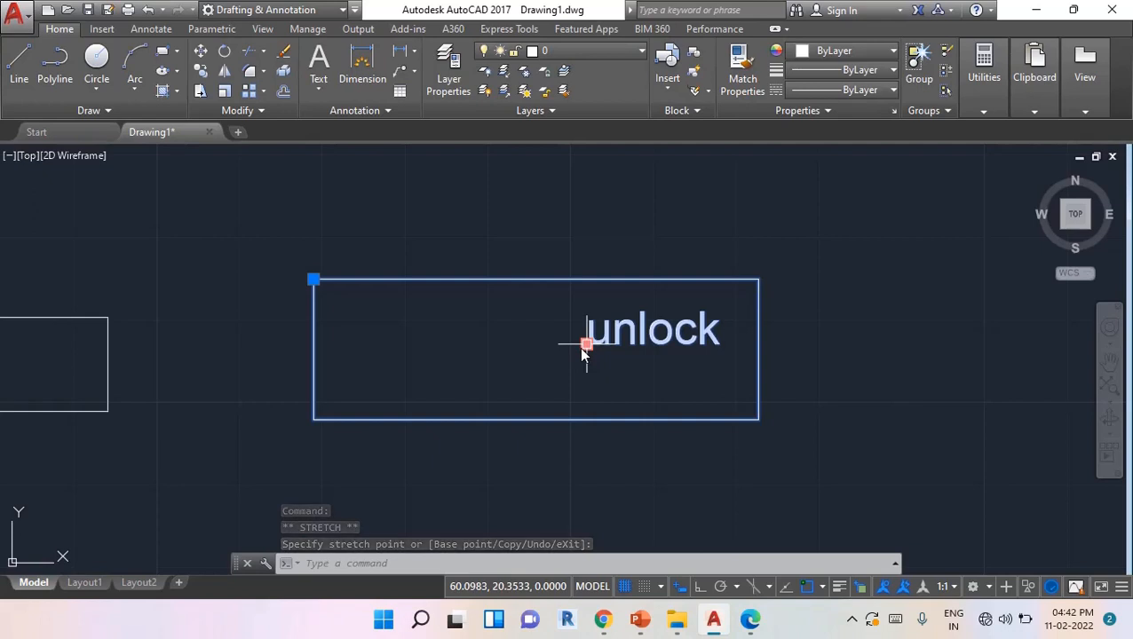
left_click(582, 350)
left_click(572, 393)
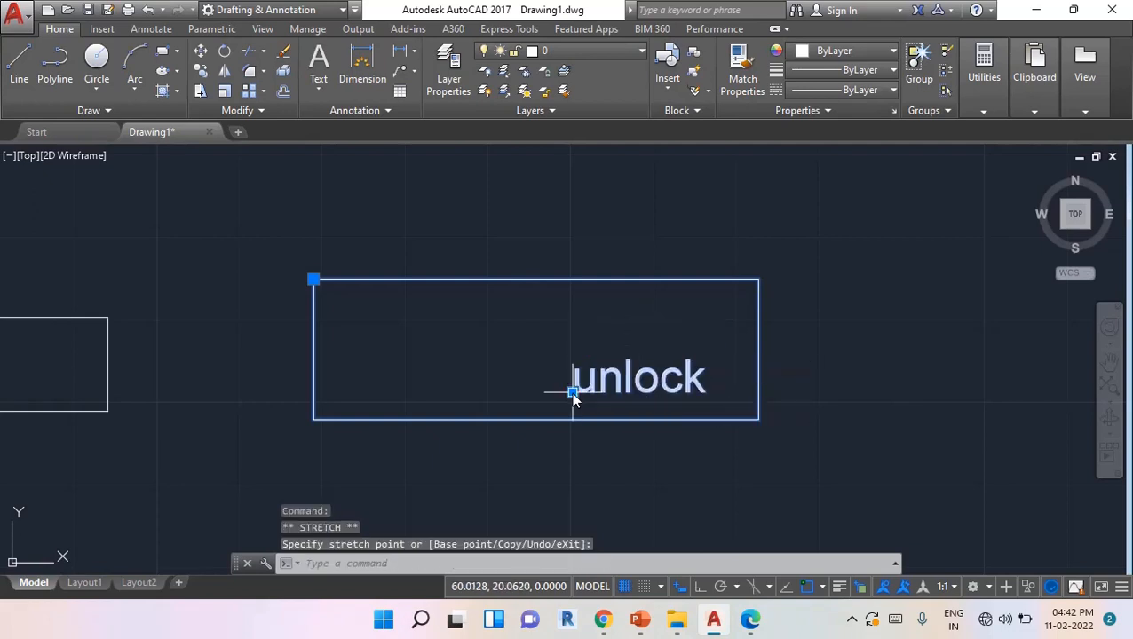
key("Escape")
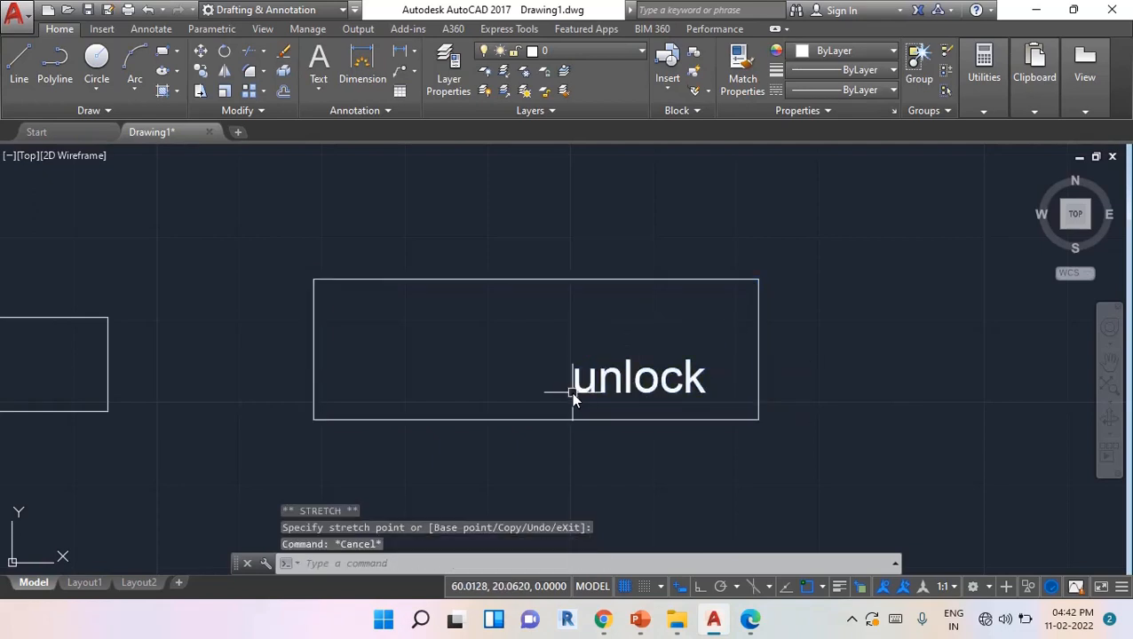
left_click(851, 619)
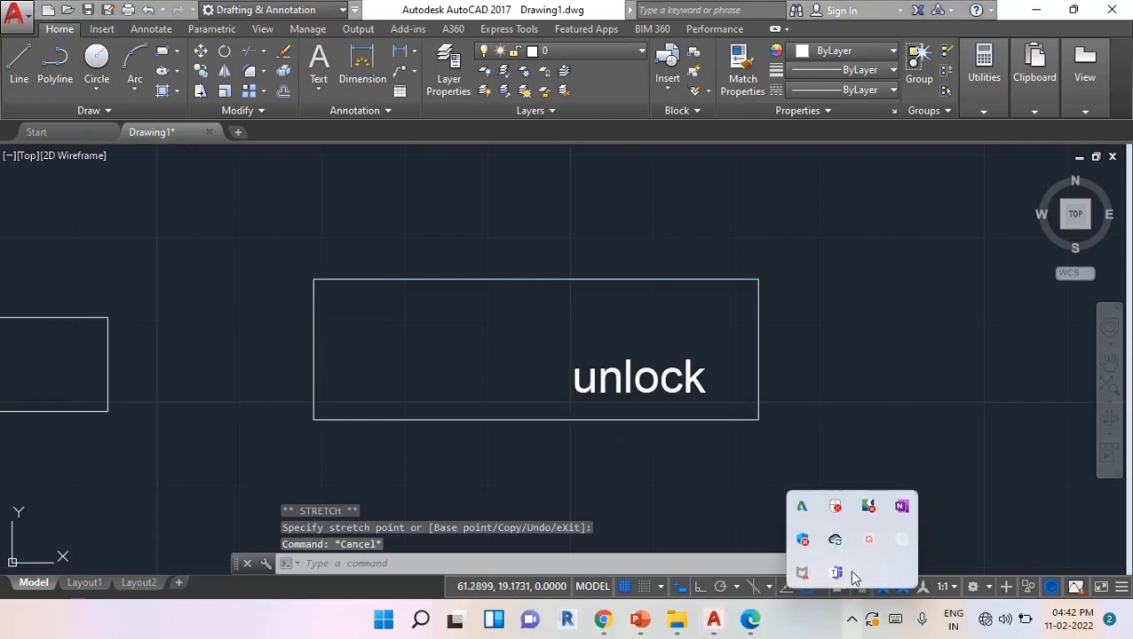
left_click(866, 544)
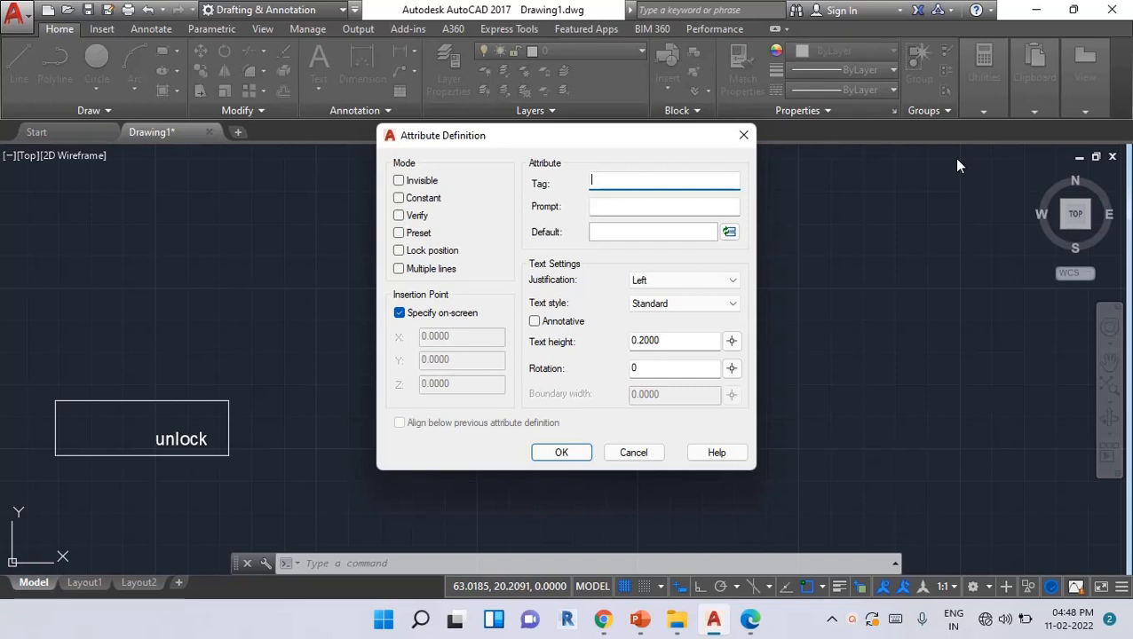
- In the attribute definition, enable Multiple lines mode and set the tag to Muiltiple_Lines and the prompt to Muiltiple line
left_click(398, 269)
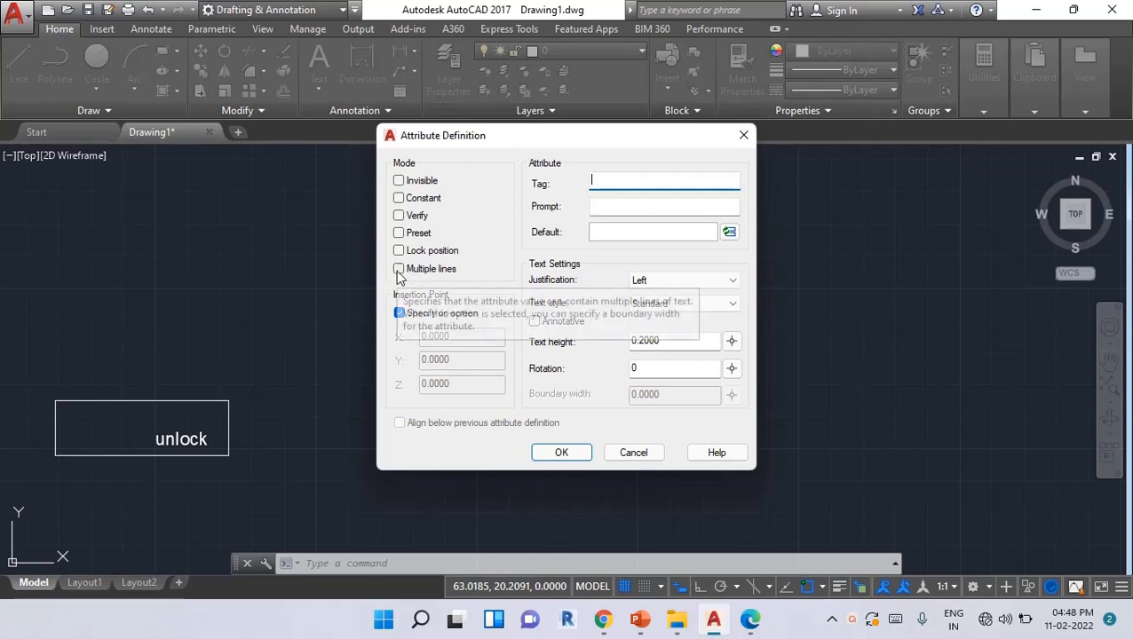
left_click(611, 180)
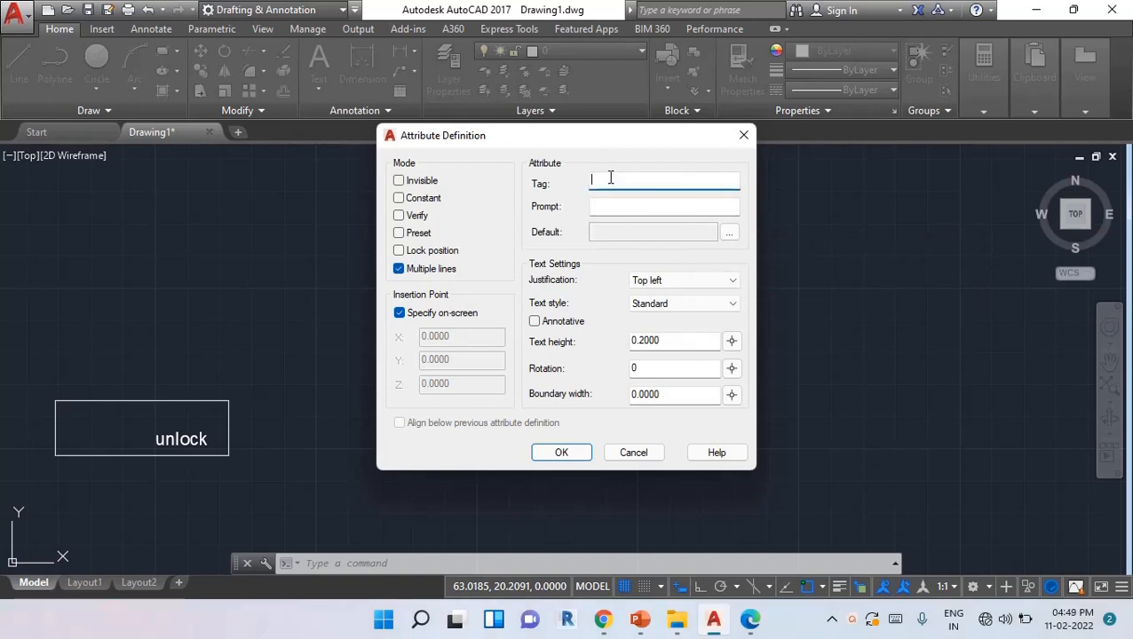
type("Multiple")
key("BackSpace")
key("BackSpace")
type("e_Lines")
left_click(607, 207)
type("Mul")
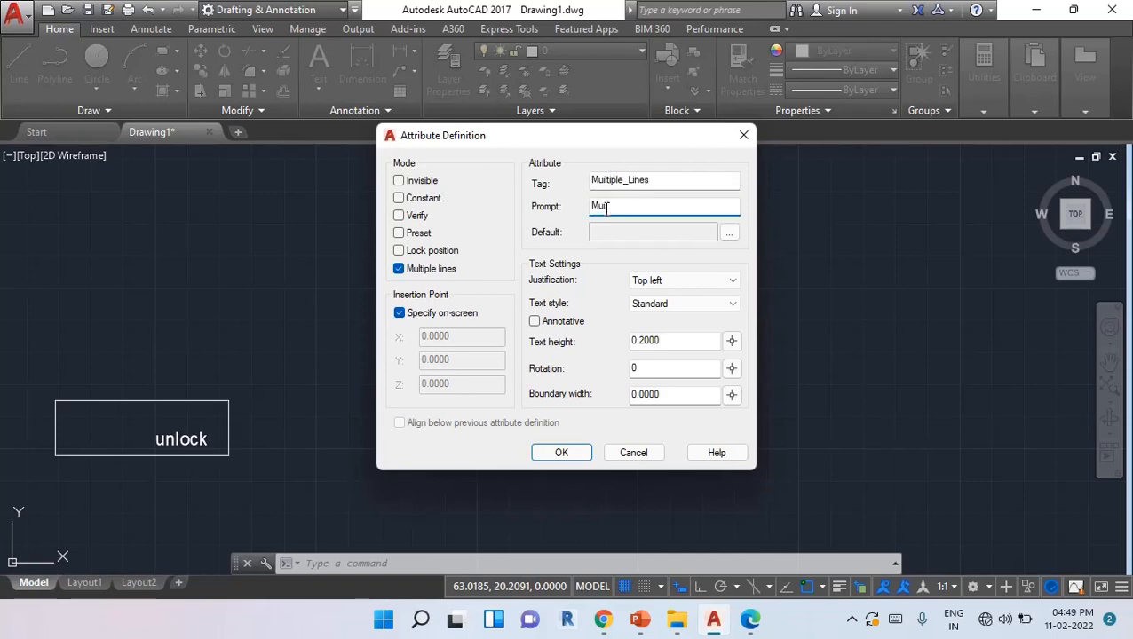
type("tiple line")
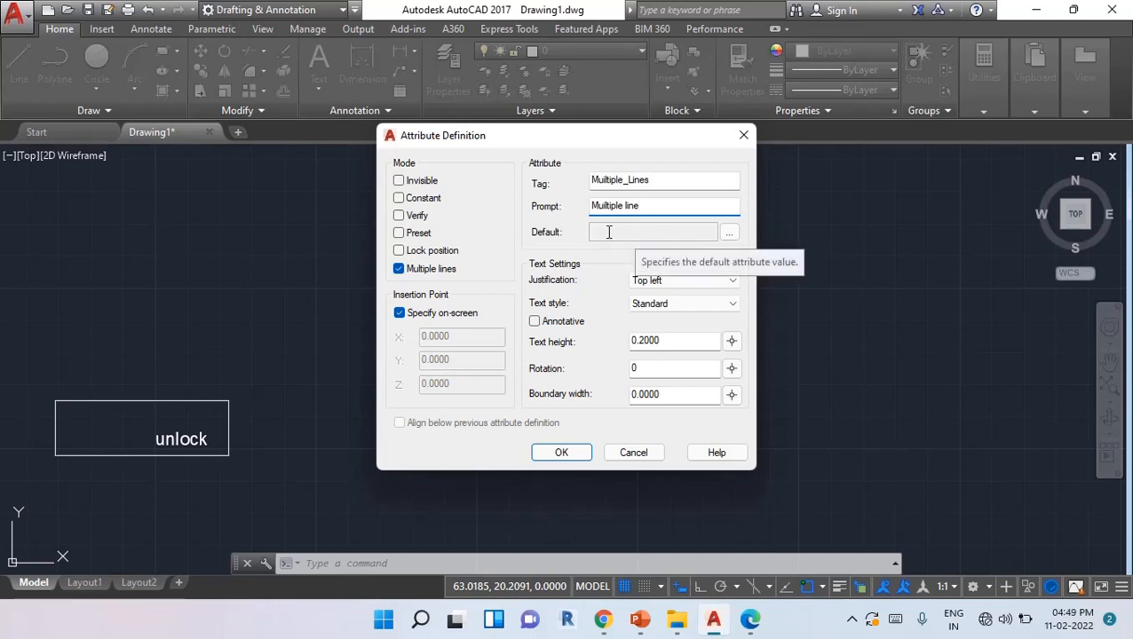
- Enter Muiltiple line as the multi-line default value at a point right of the unlock block, and finish the attribute definition
left_click(728, 233)
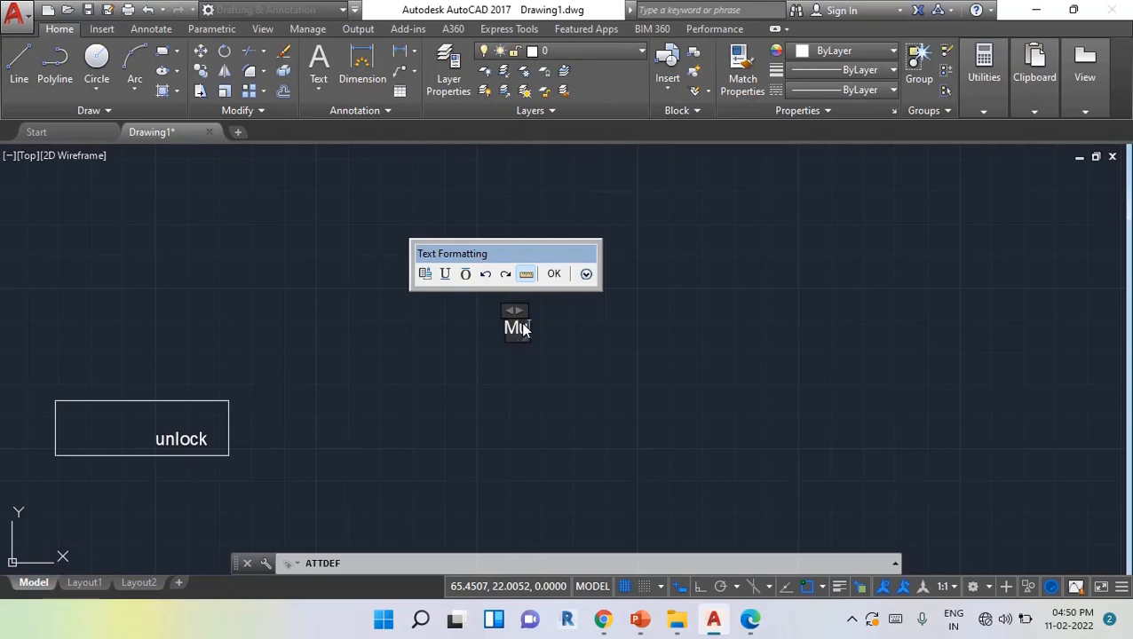
type("iltiple line")
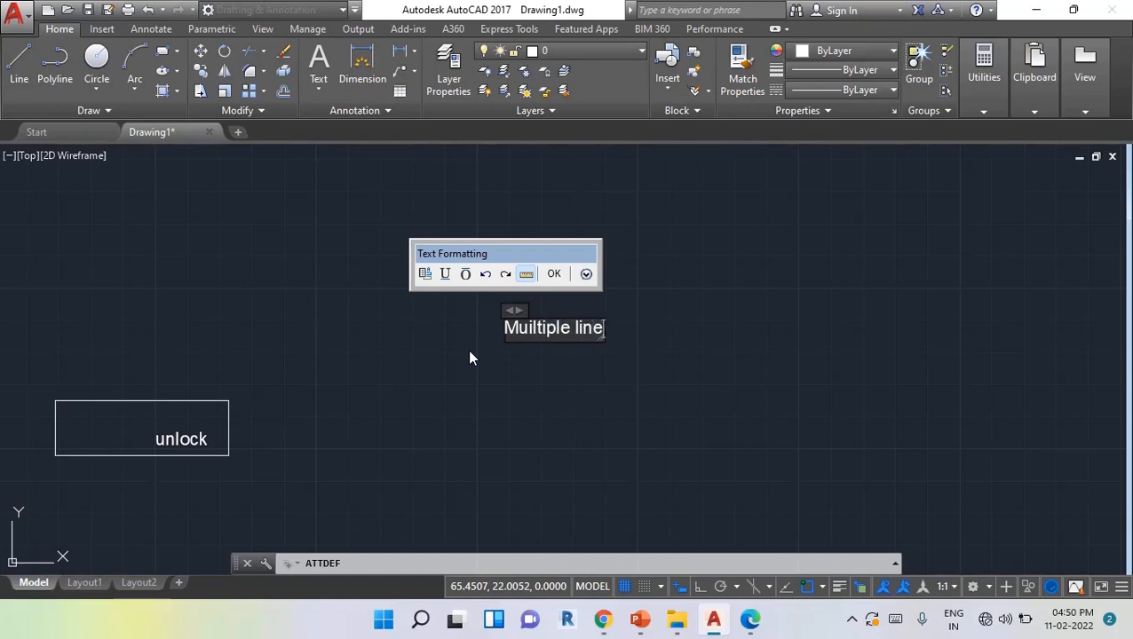
left_click(505, 329)
left_click(554, 274)
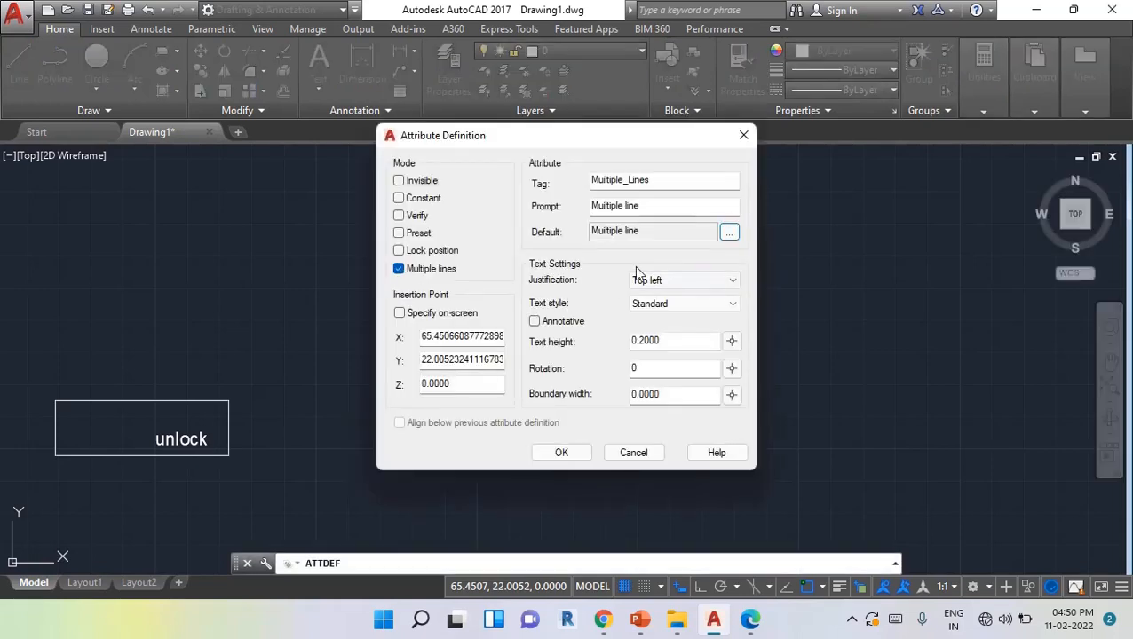
left_click(556, 453)
- Draw a rectangle around the MUILTIPLE_LINES tag, extending well past the right end of the text
type("REC")
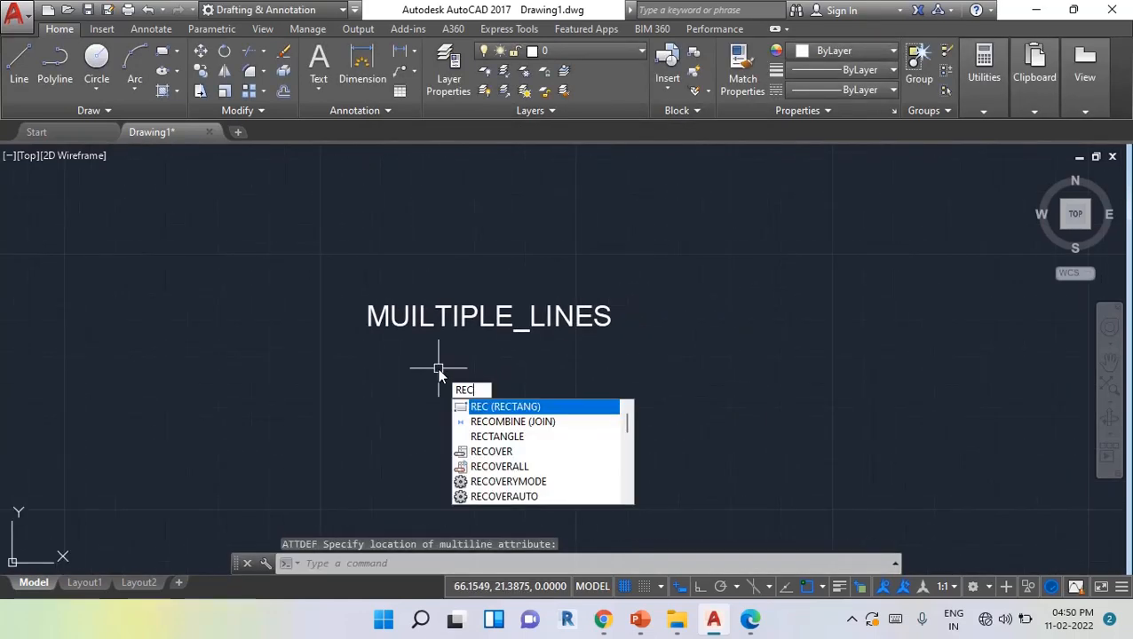
key("Return")
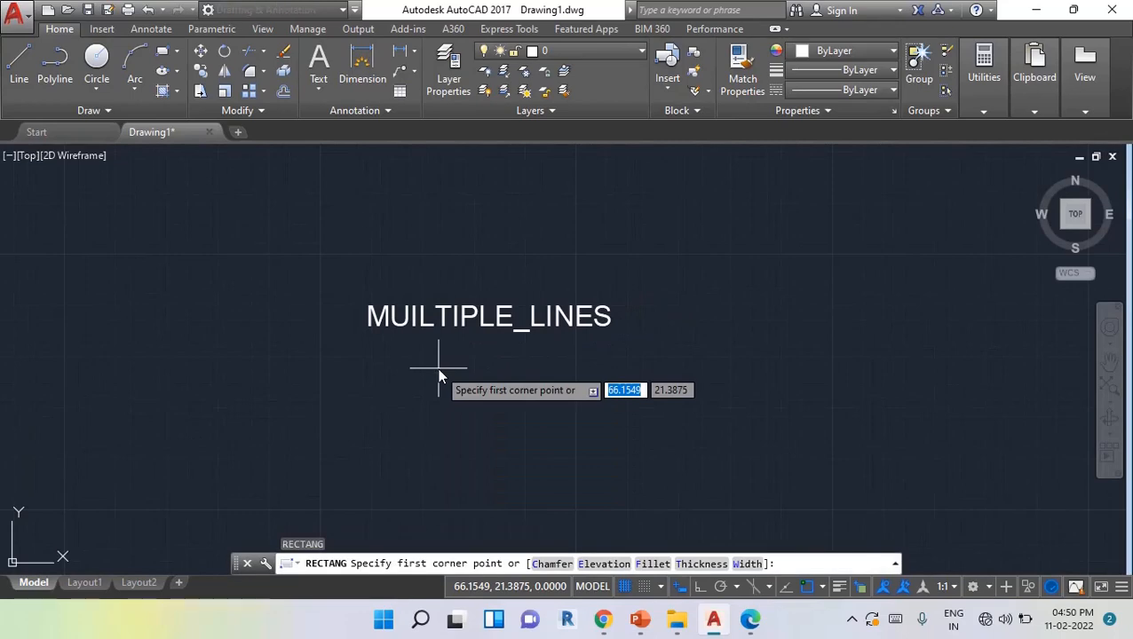
left_click(343, 279)
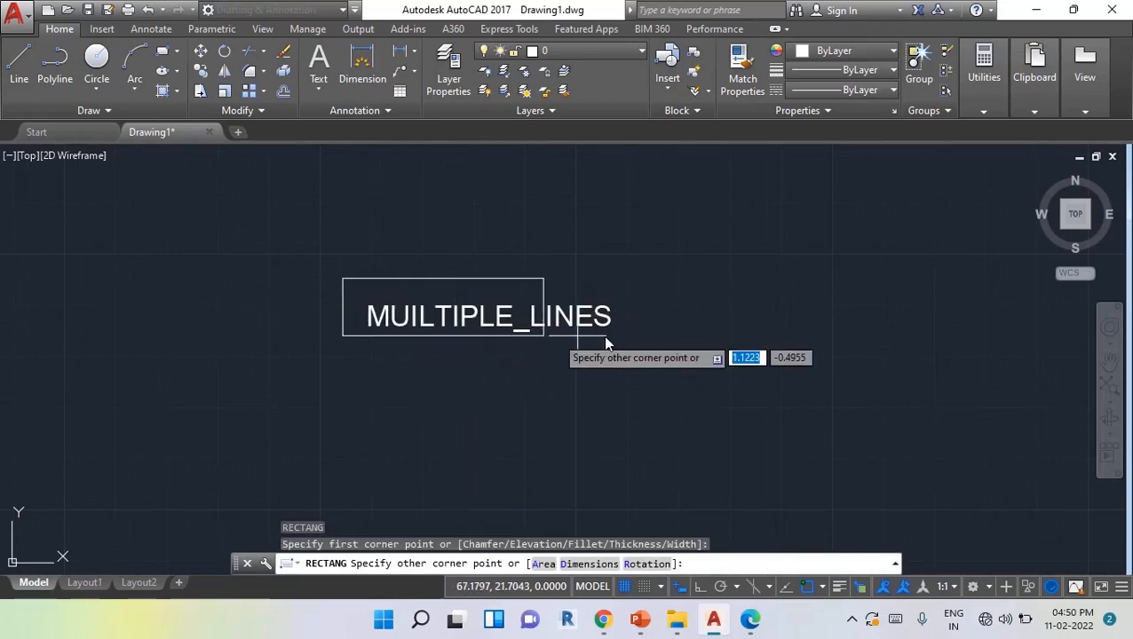
left_click(711, 343)
- Convert the MUILTIPLE_LINES tag and its rectangle into a block named Blok, based at the rectangle's upper-left corner
type("B")
key("Return")
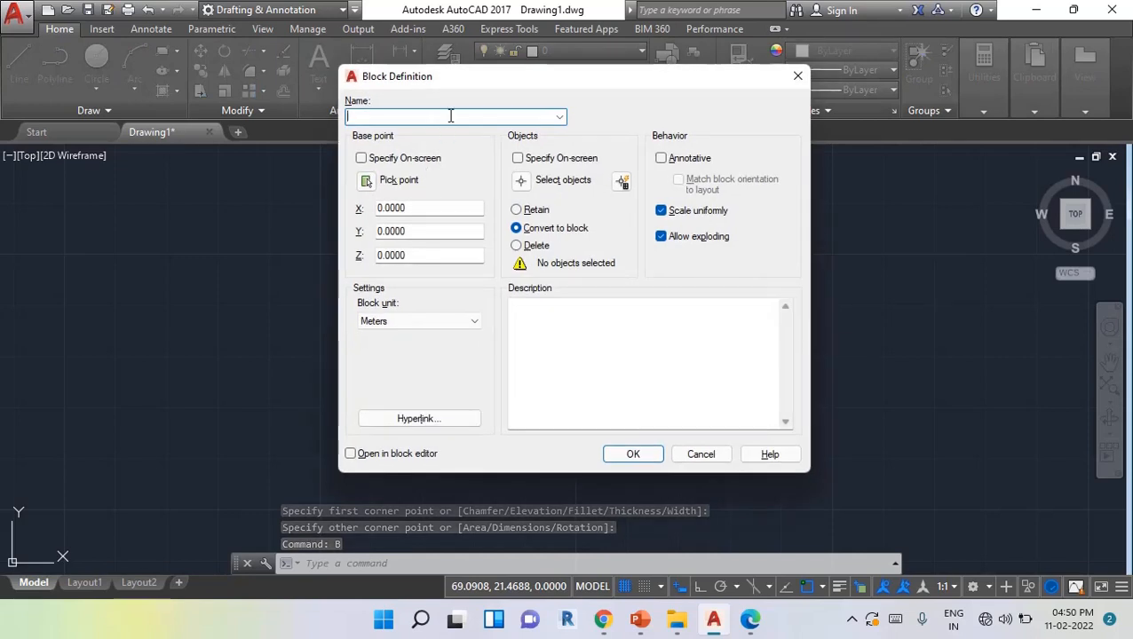
type("Blok")
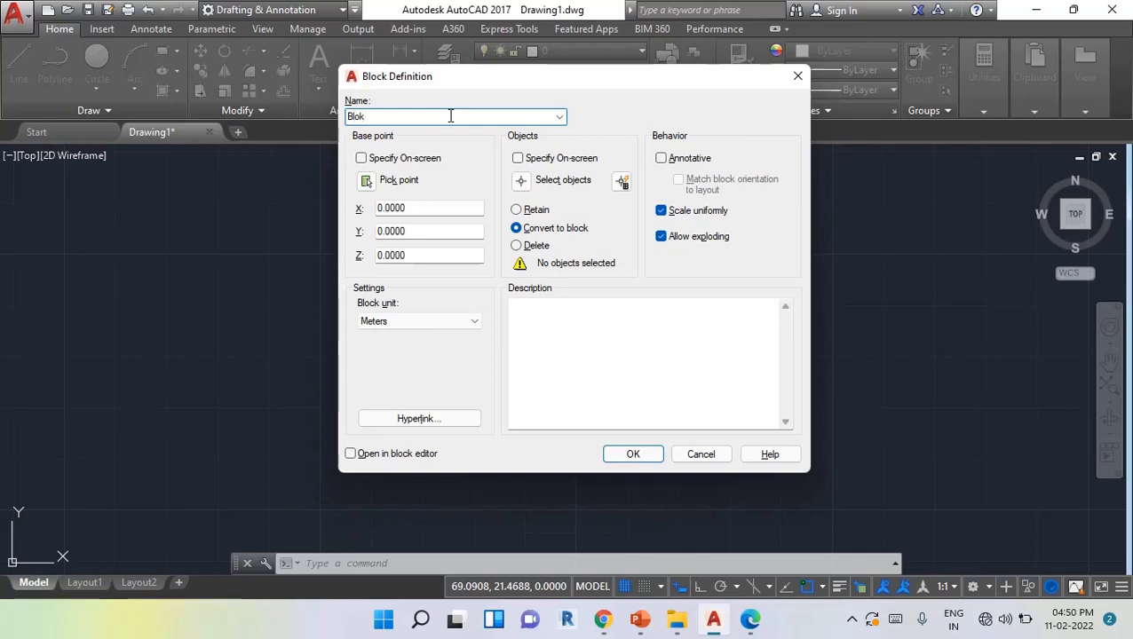
left_click(365, 181)
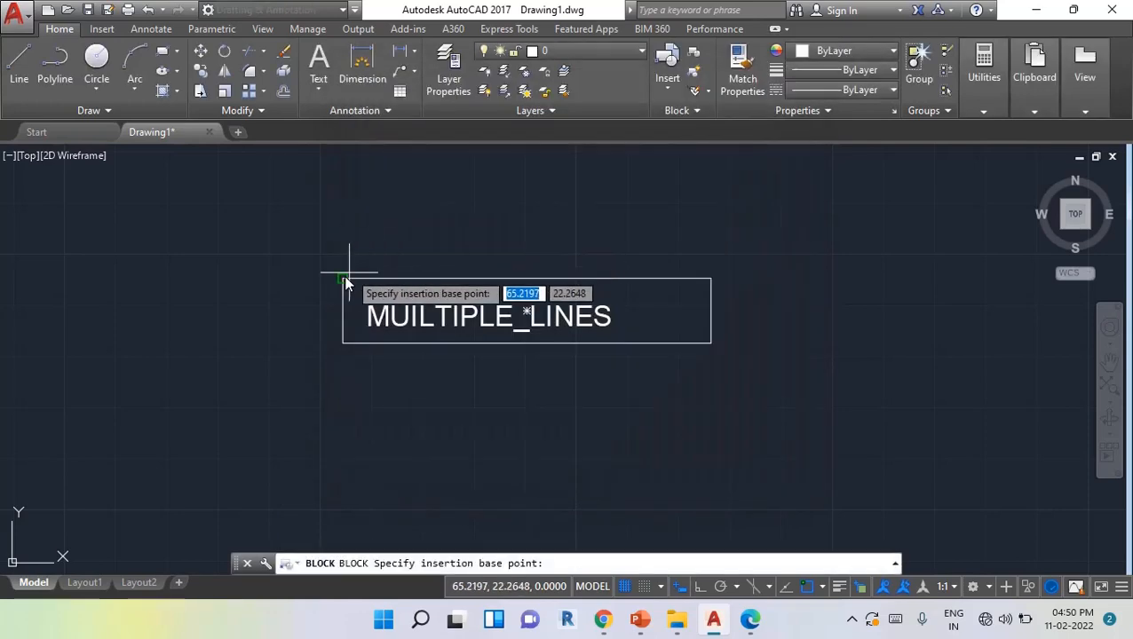
left_click(349, 278)
left_click(516, 179)
left_click(769, 360)
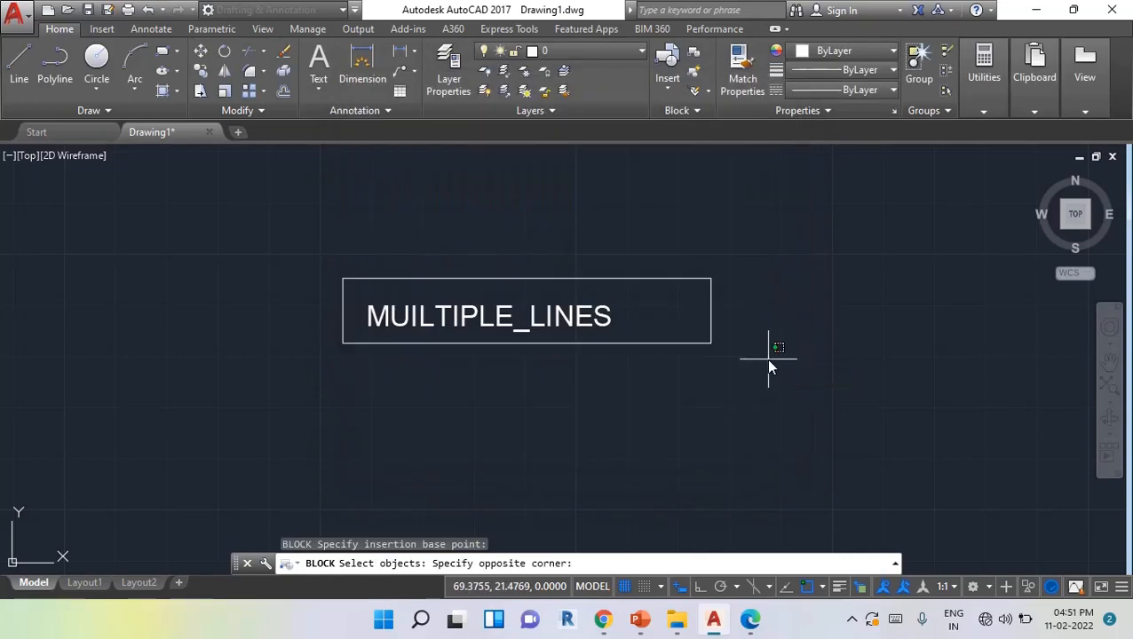
left_click(286, 258)
key("Return")
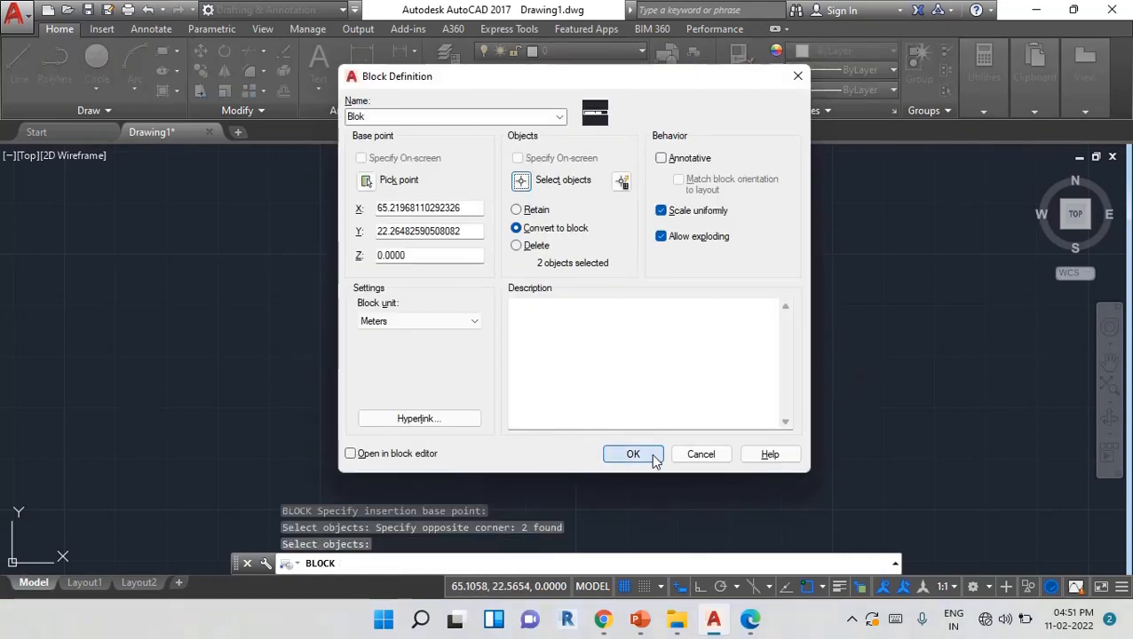
left_click(653, 457)
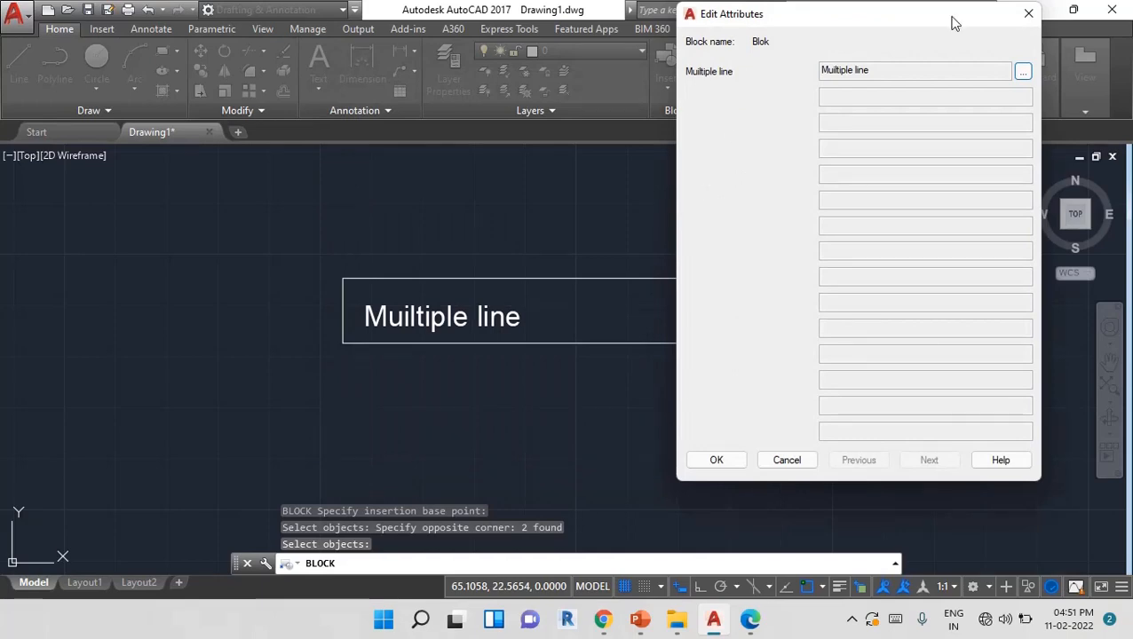
- Open the Blok block's multi-line attribute value in the text editor, highlight the whole text, and accept the default value
left_click(1023, 73)
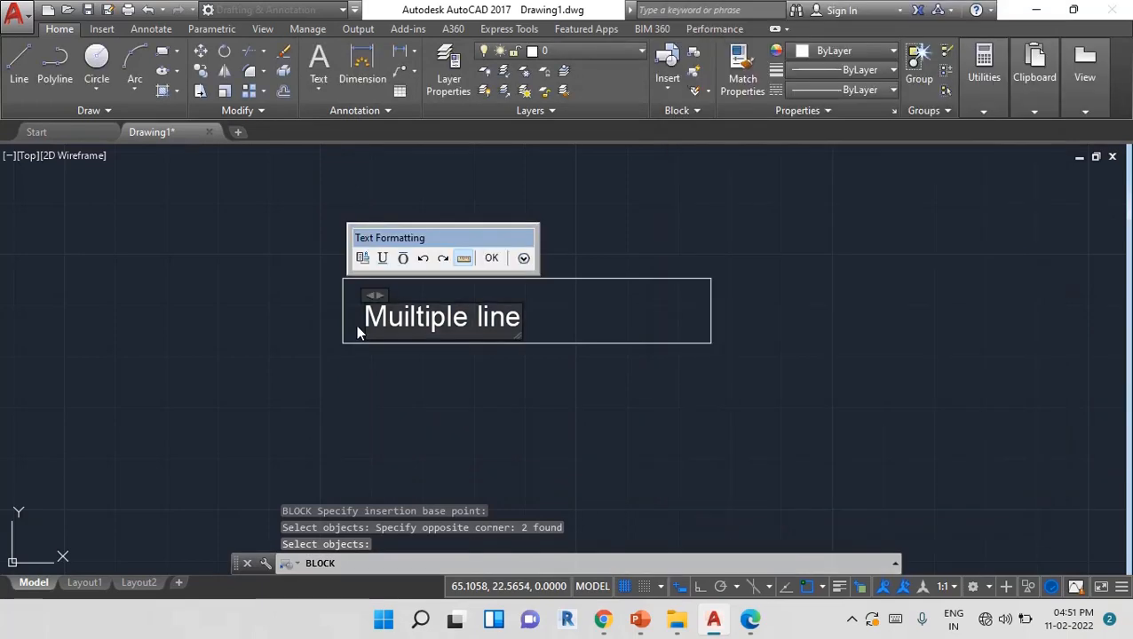
left_click_drag(365, 319, 524, 328)
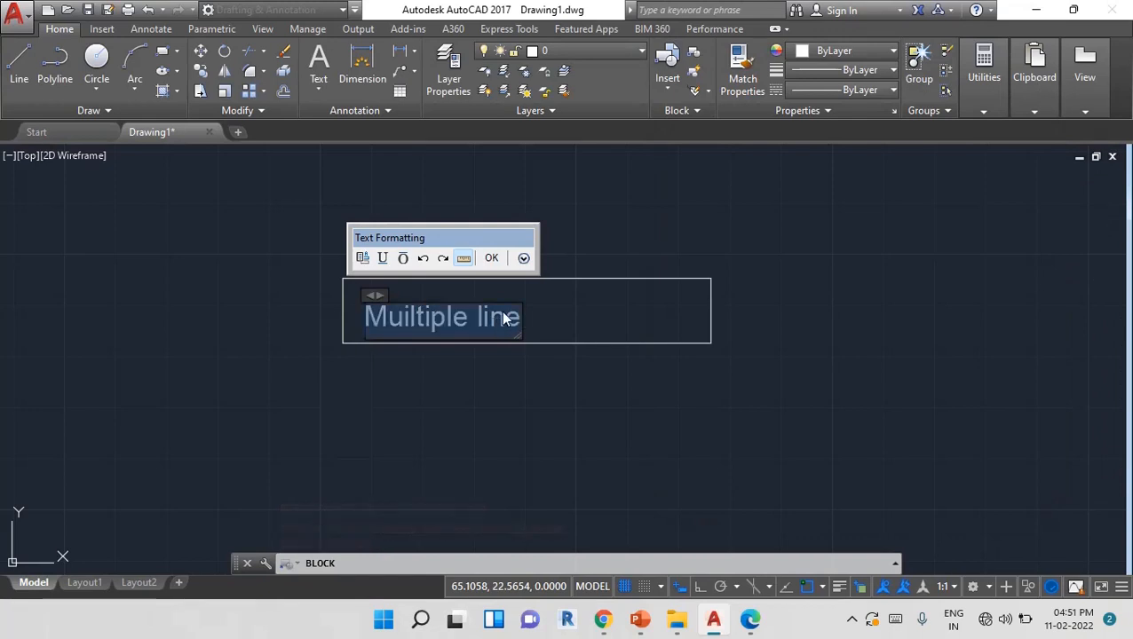
left_click(491, 258)
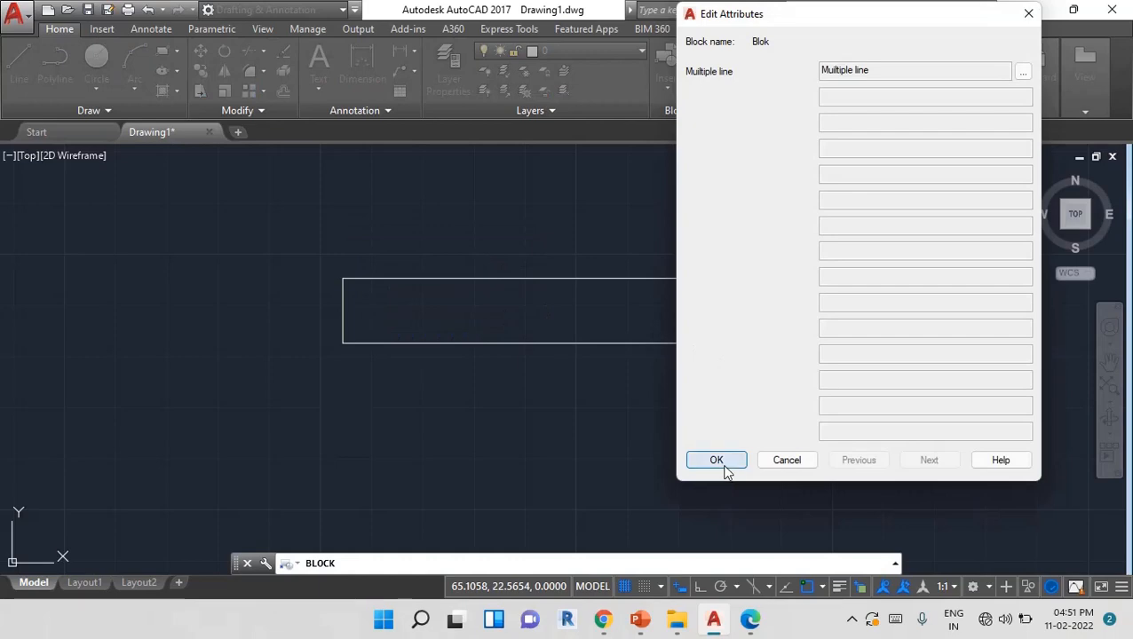
left_click(726, 471)
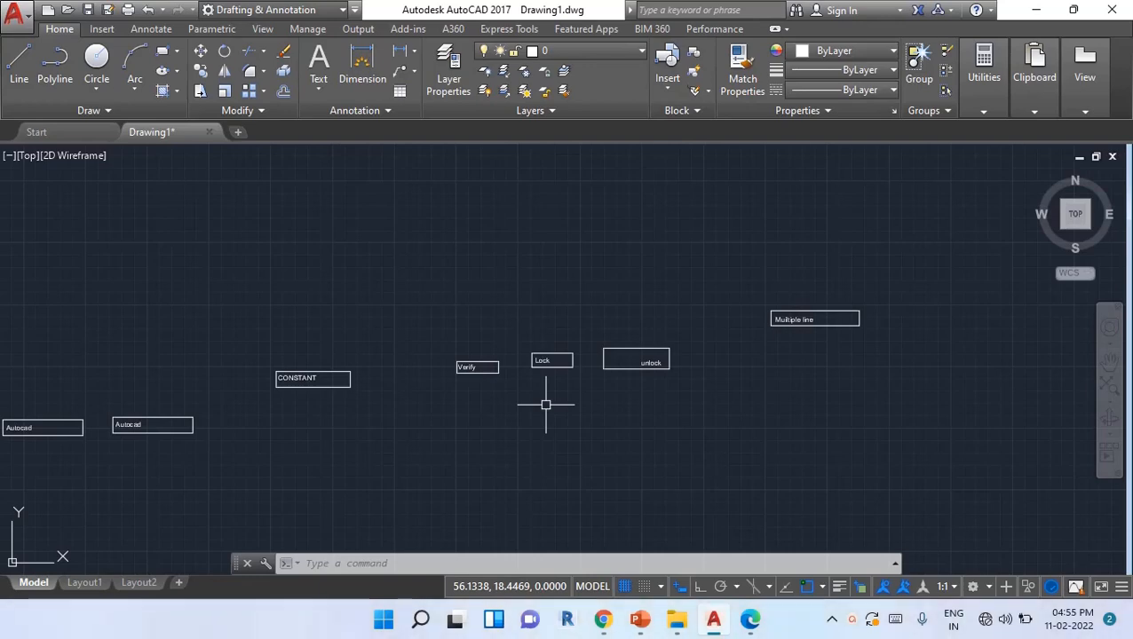
- Check the attribute editing options, view the unlock block's attribute value with ATTEDIT, and accept it as is
left_click(708, 93)
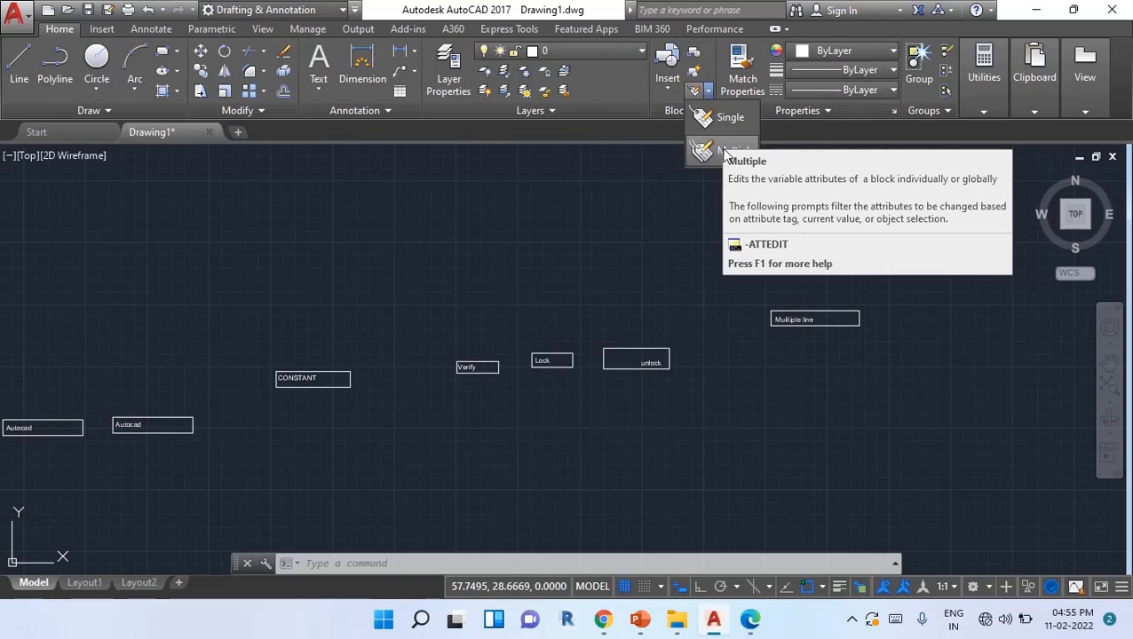
left_click(676, 224)
type("ATTEDIT")
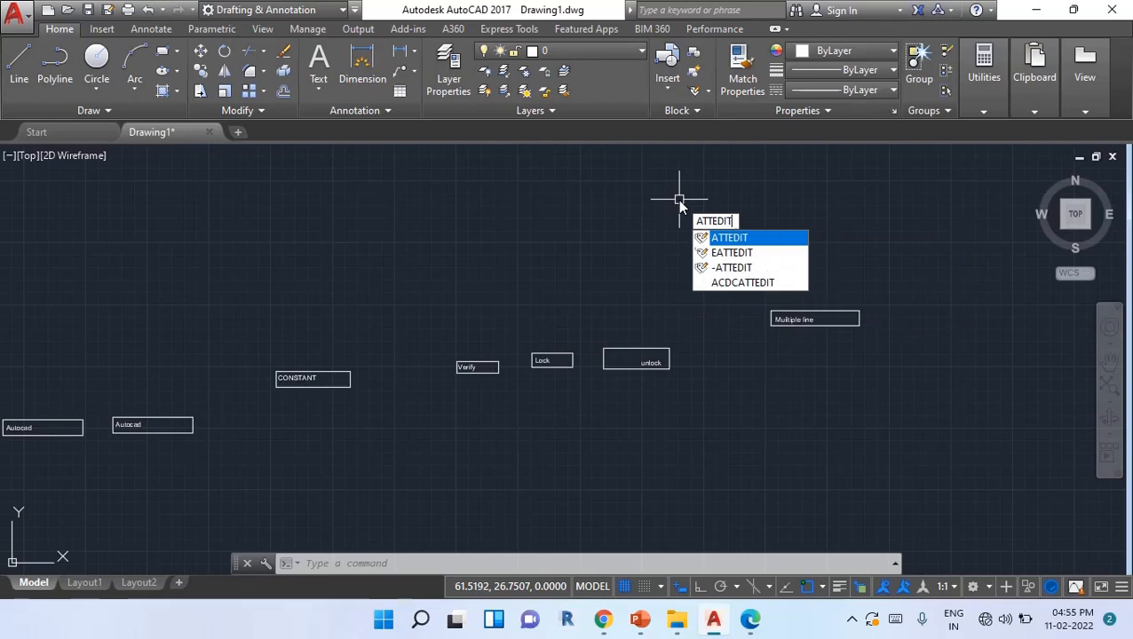
key("Return")
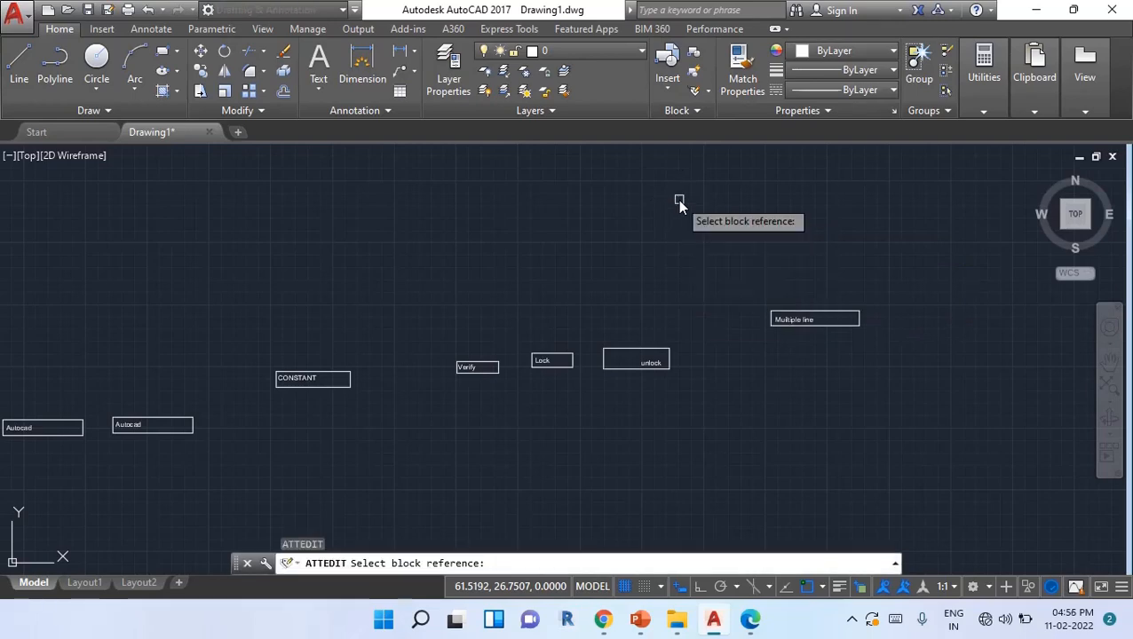
left_click(652, 372)
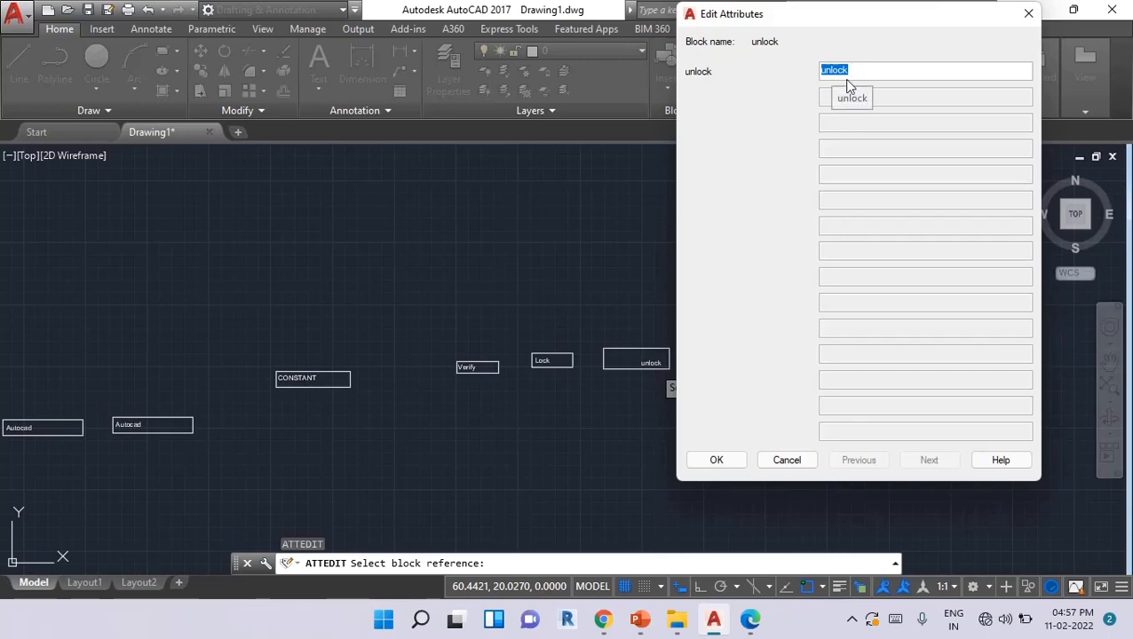
left_click(715, 462)
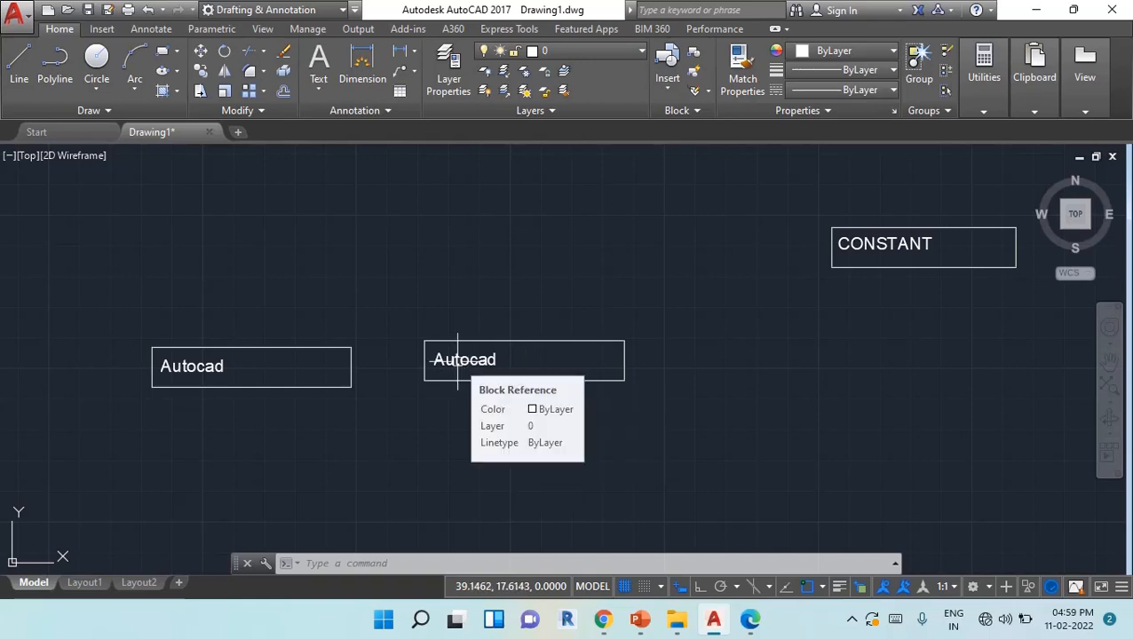
- Review the color, lineweight and text options of the second Autocad block's attribute in the Enhanced Attribute Editor
double_click(306, 360)
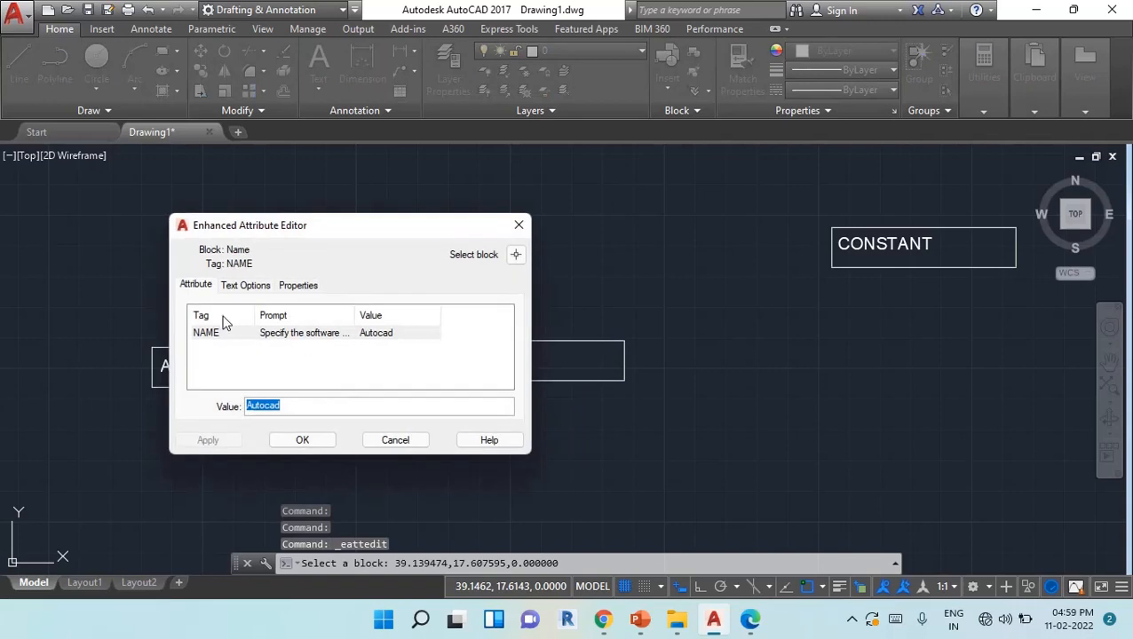
left_click(300, 286)
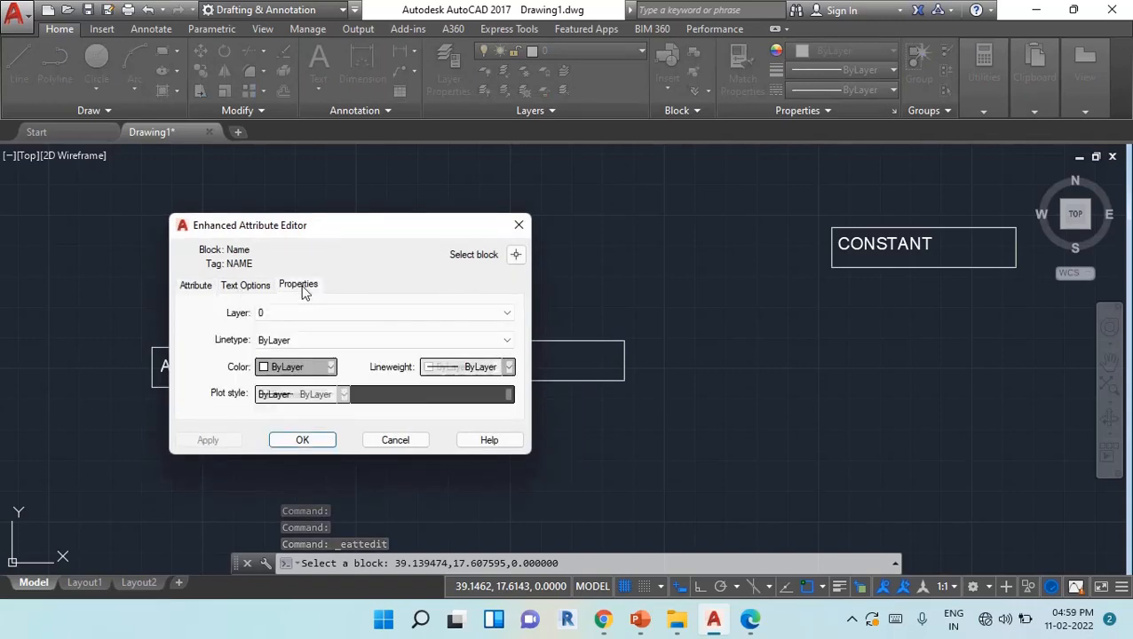
left_click(300, 368)
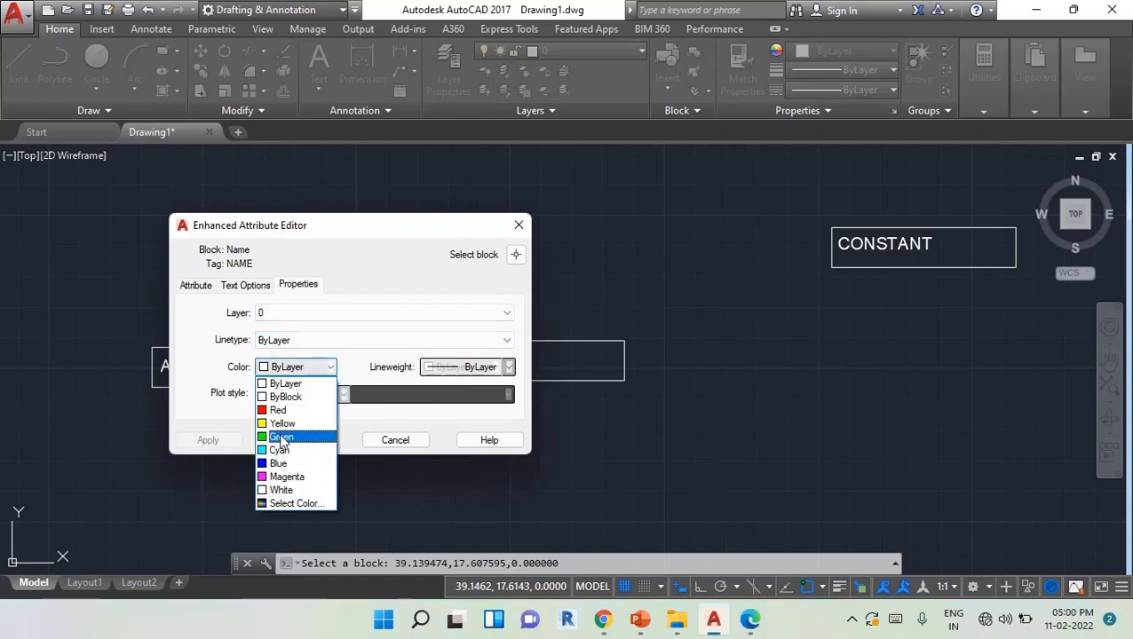
left_click(371, 352)
left_click(431, 368)
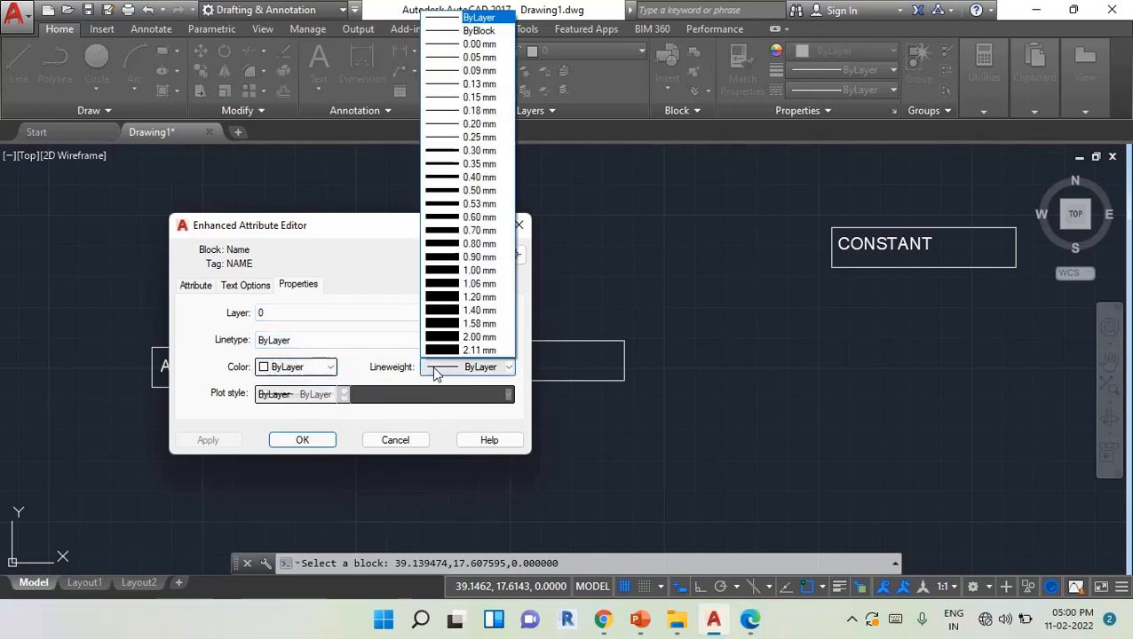
left_click(430, 374)
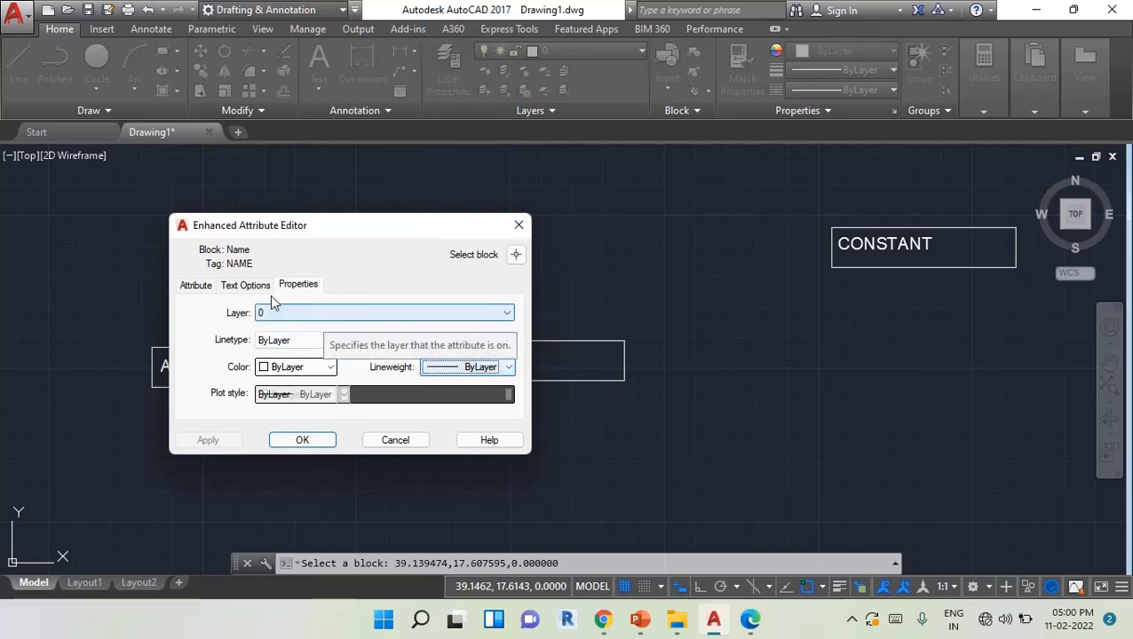
left_click(253, 287)
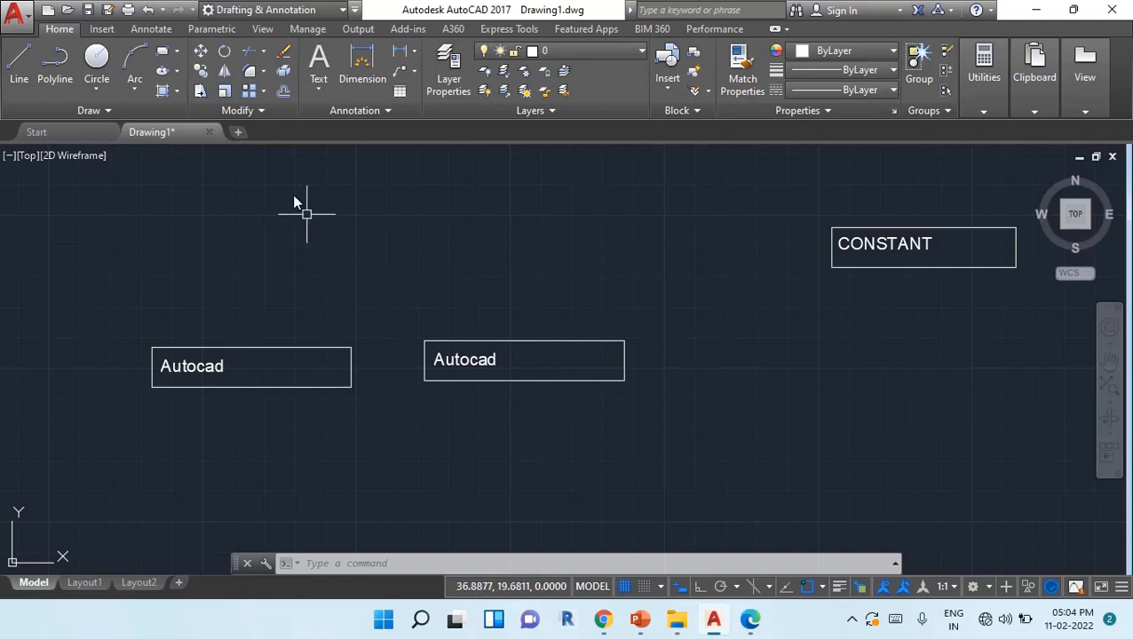
- Open the Block Attribute Manager with the BATTMAN command
left_click(102, 30)
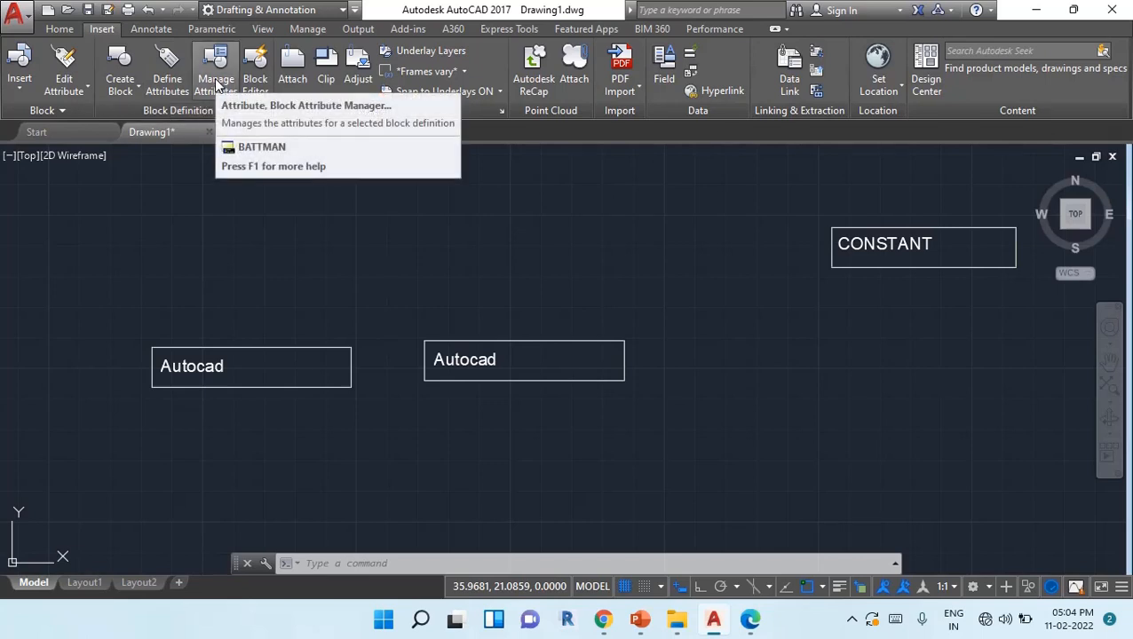
type("BAtt")
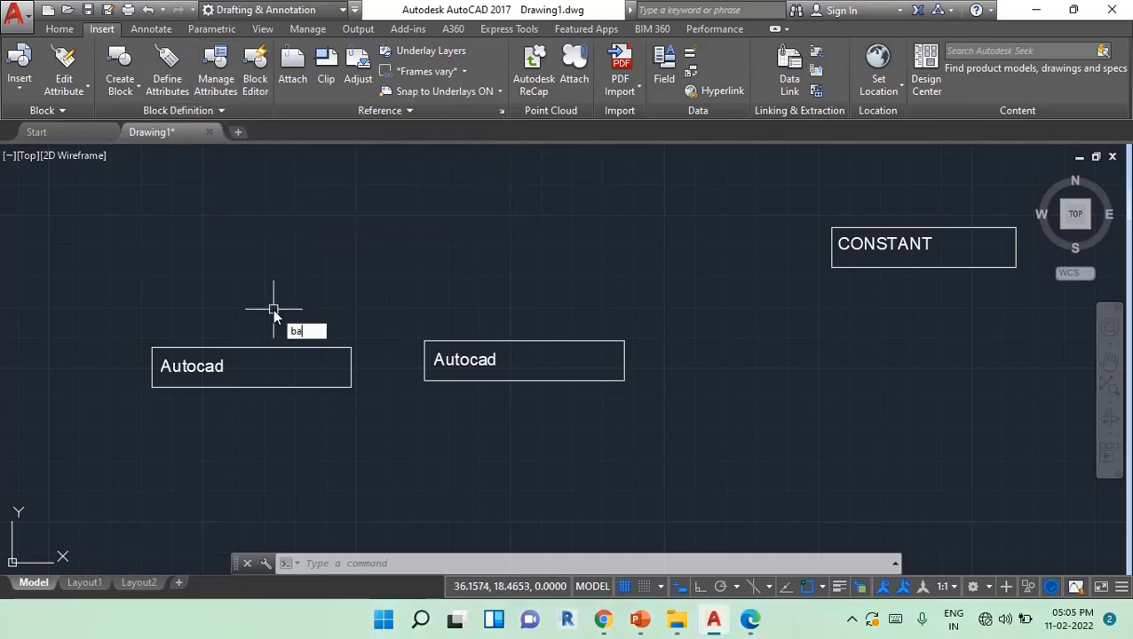
type("man")
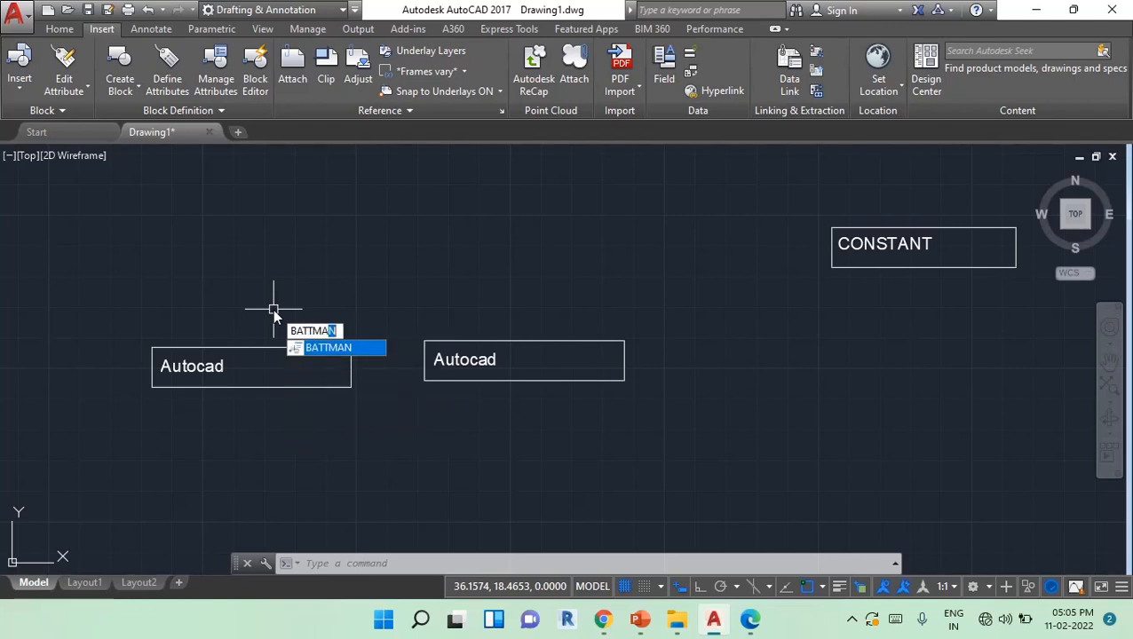
key("Return")
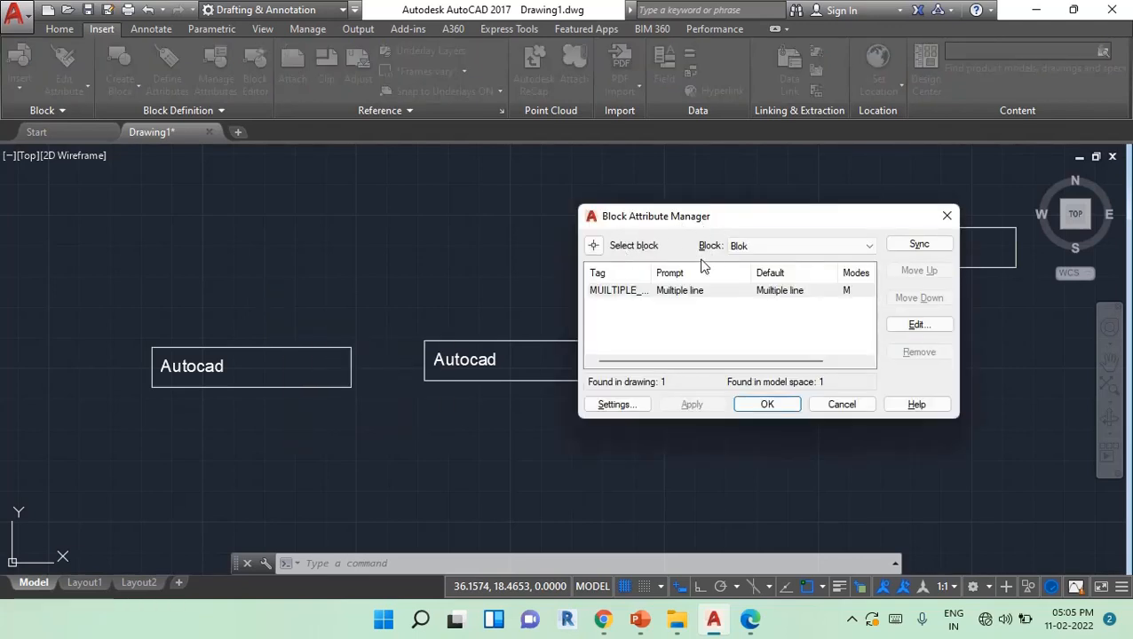
- Select the Name block in the Block Attribute Manager, set its NAME attribute's color to Red, and apply the change
left_click_drag(677, 216, 397, 223)
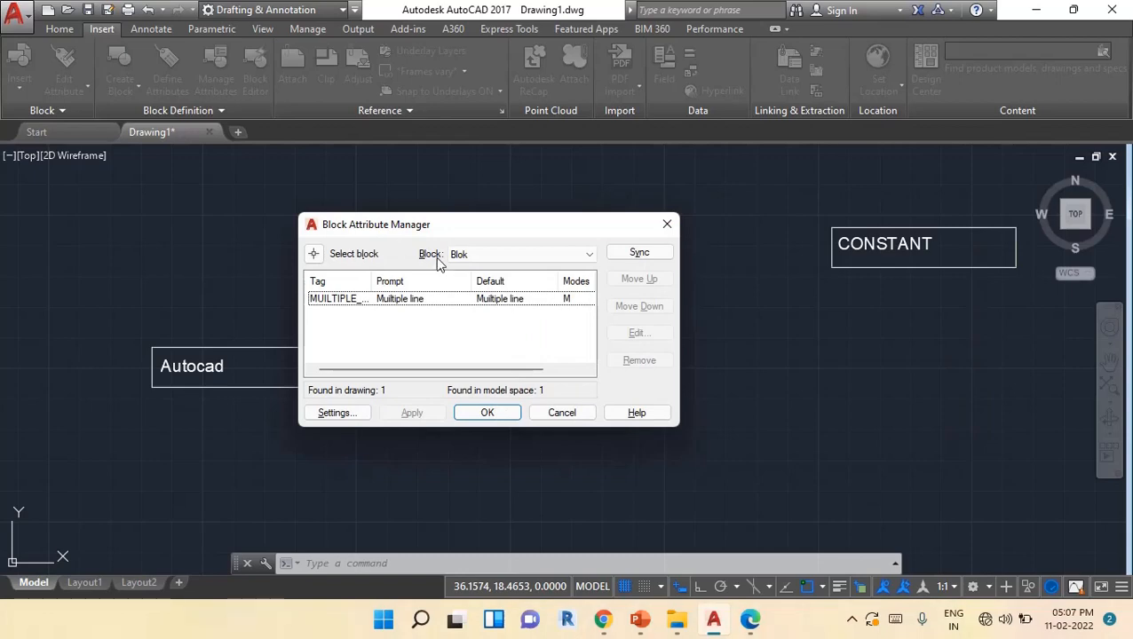
left_click(498, 256)
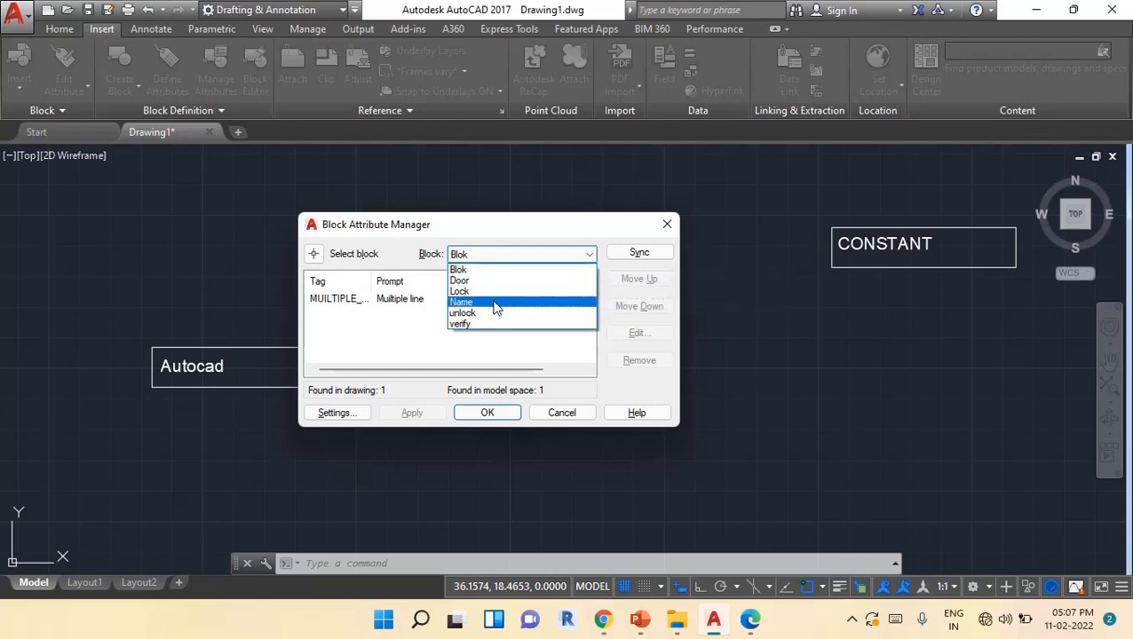
left_click(493, 302)
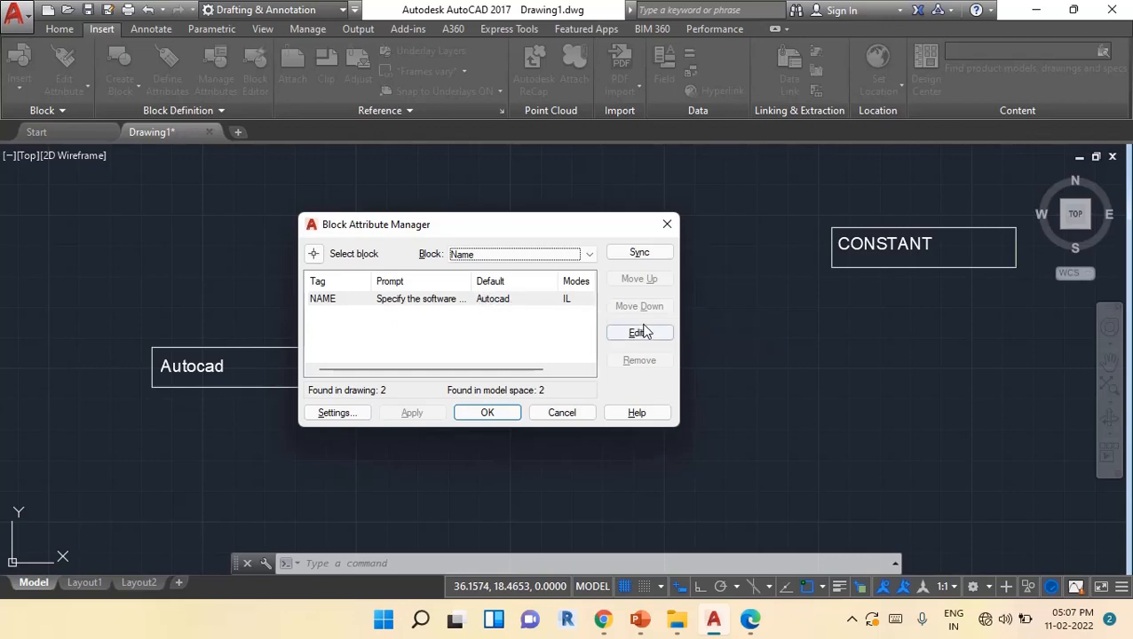
left_click(640, 331)
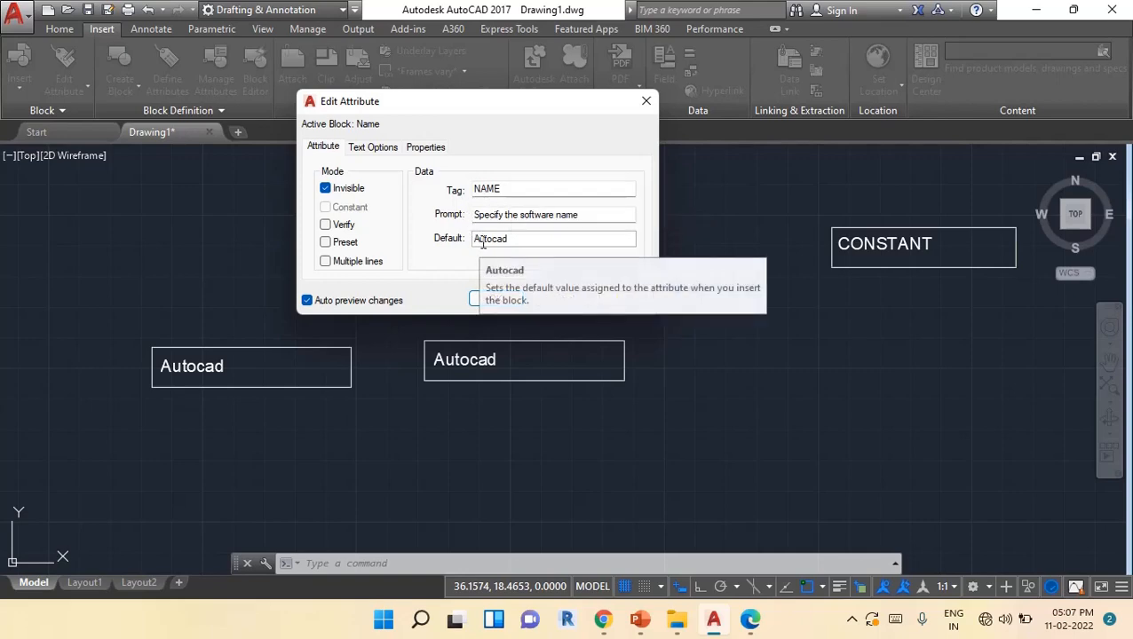
left_click(369, 146)
left_click(422, 148)
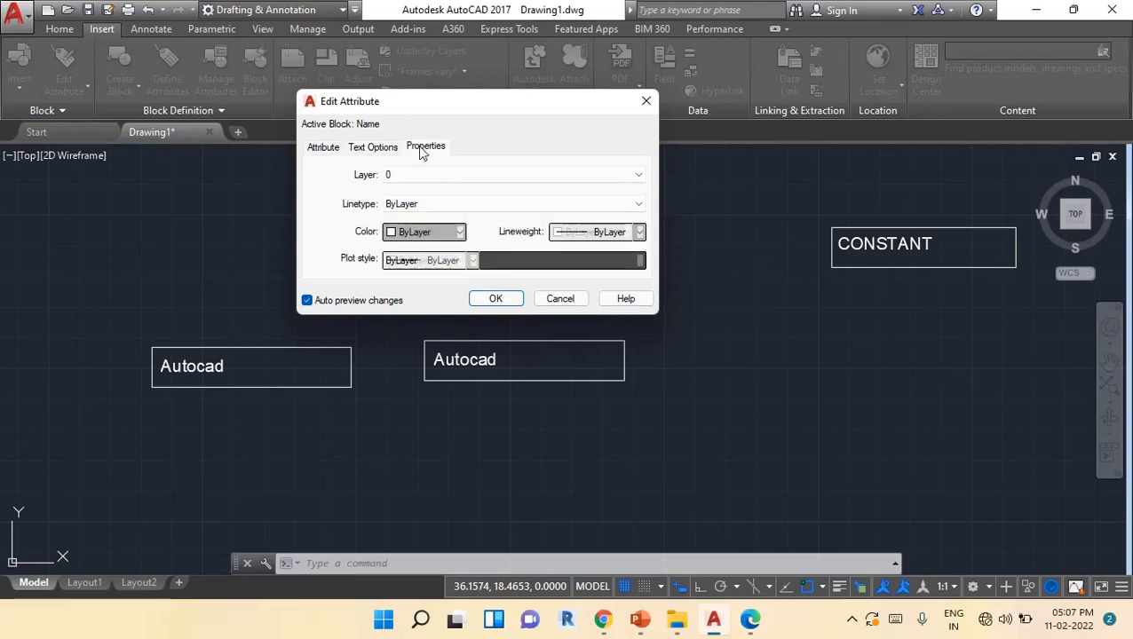
left_click(418, 235)
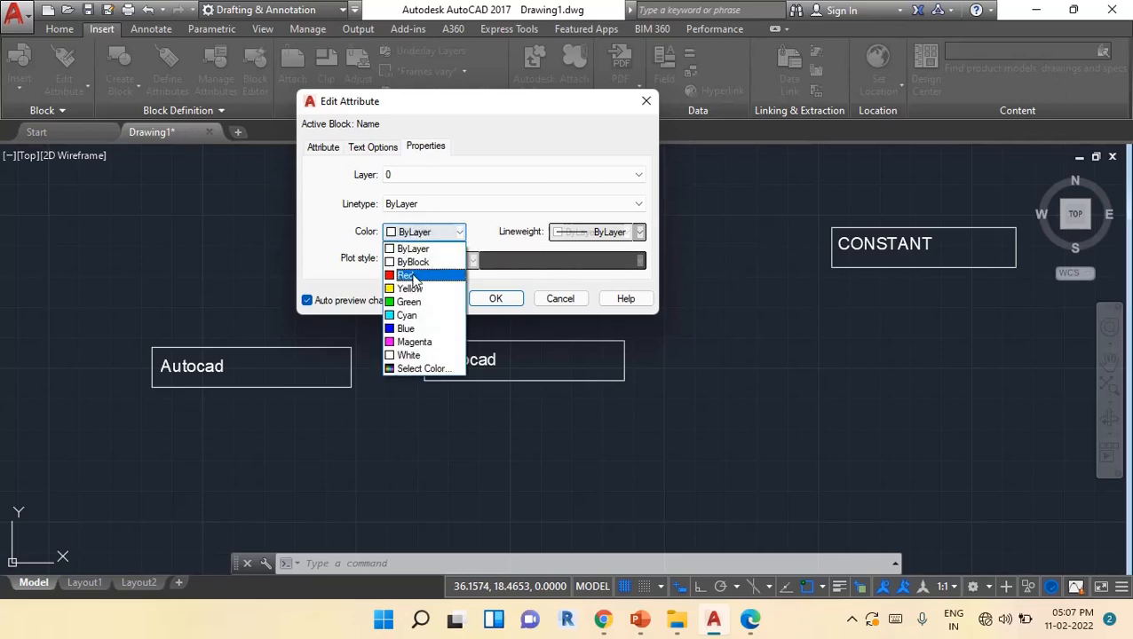
left_click(413, 276)
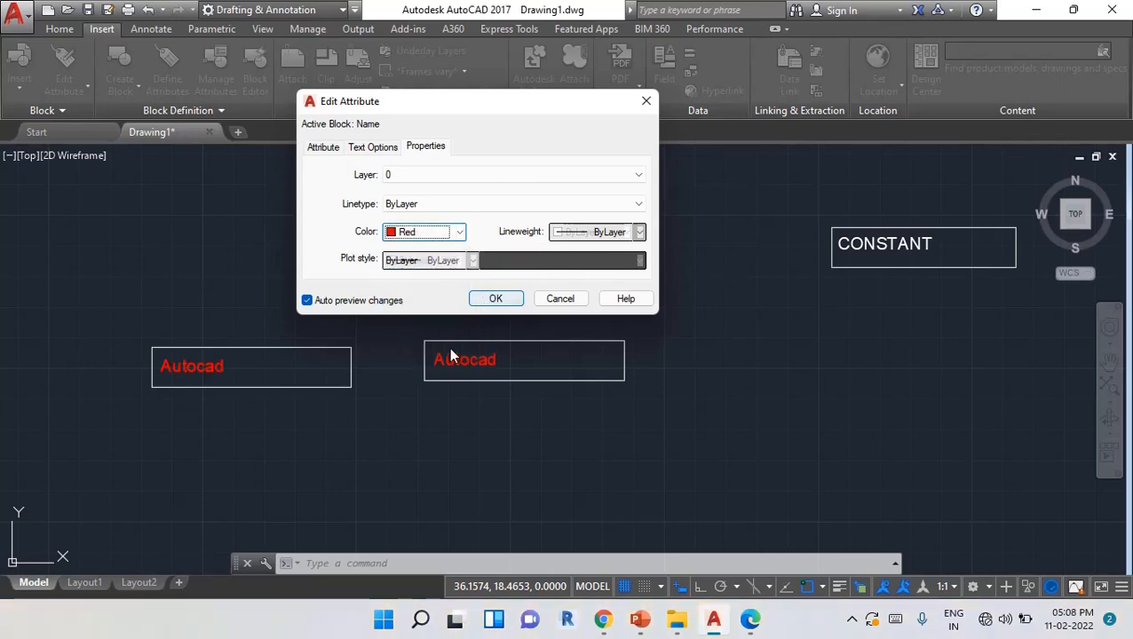
left_click(490, 302)
left_click(424, 415)
left_click(488, 414)
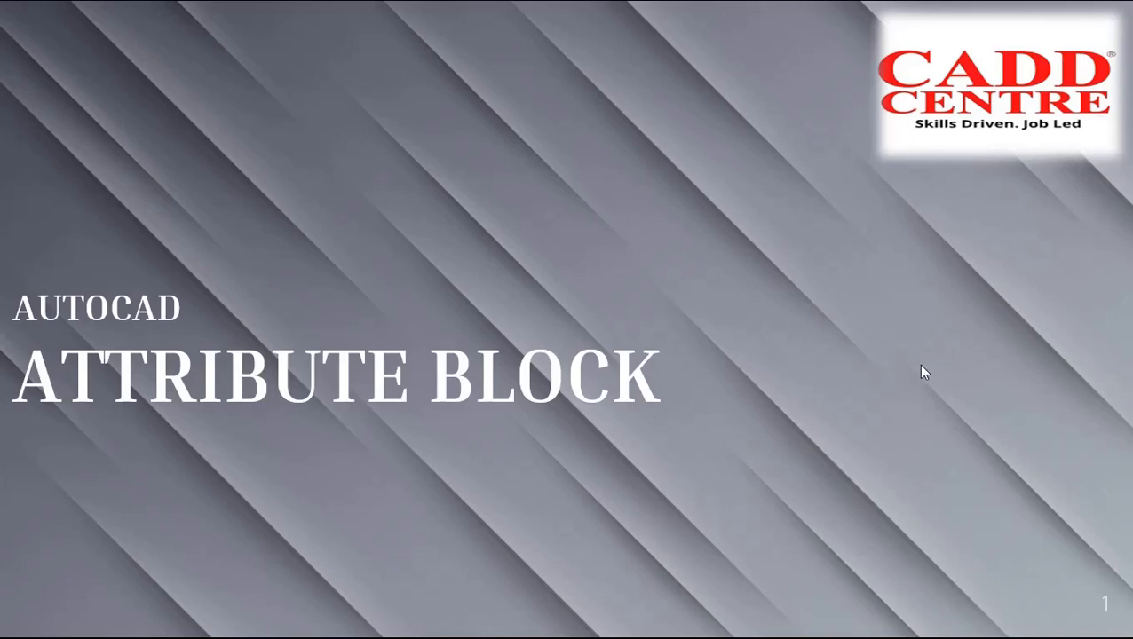
left_click(921, 365)
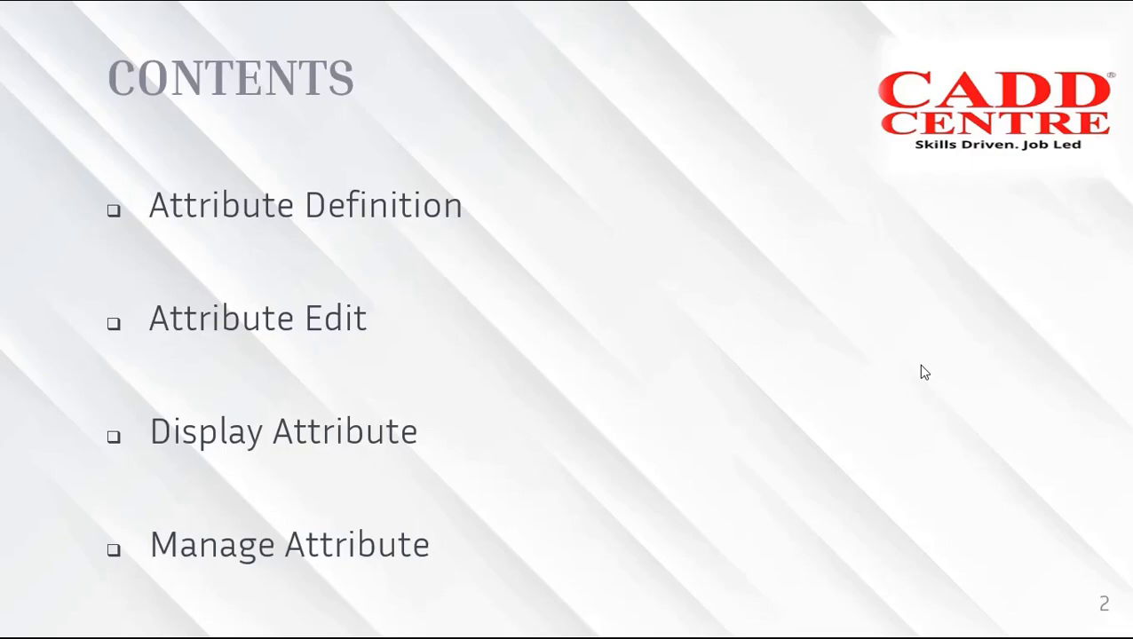
left_click(921, 372)
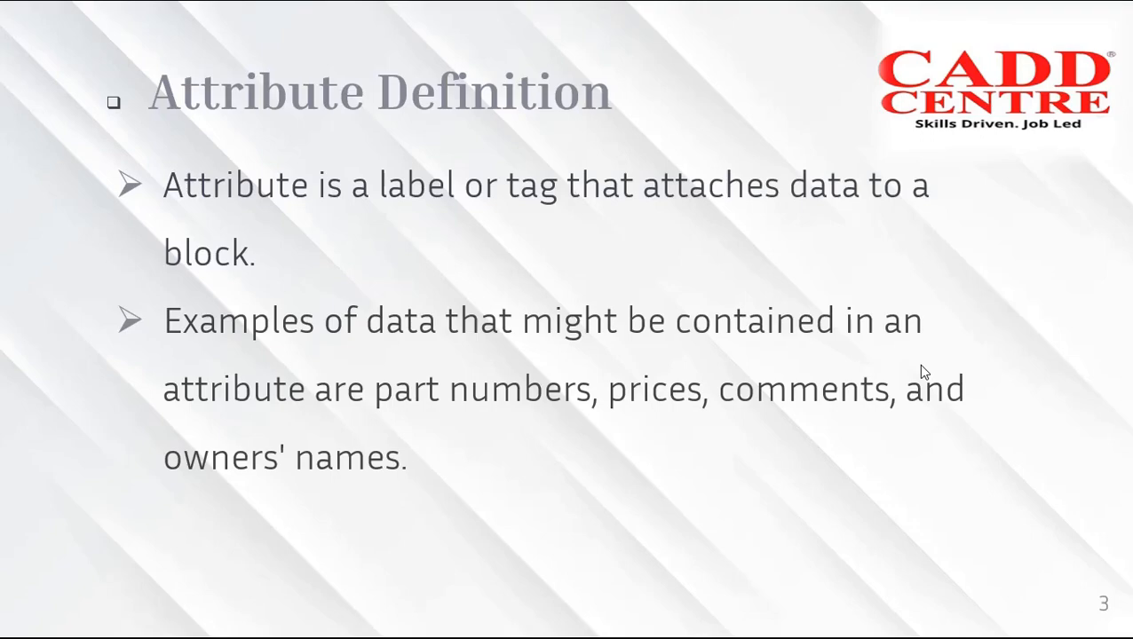
left_click(921, 368)
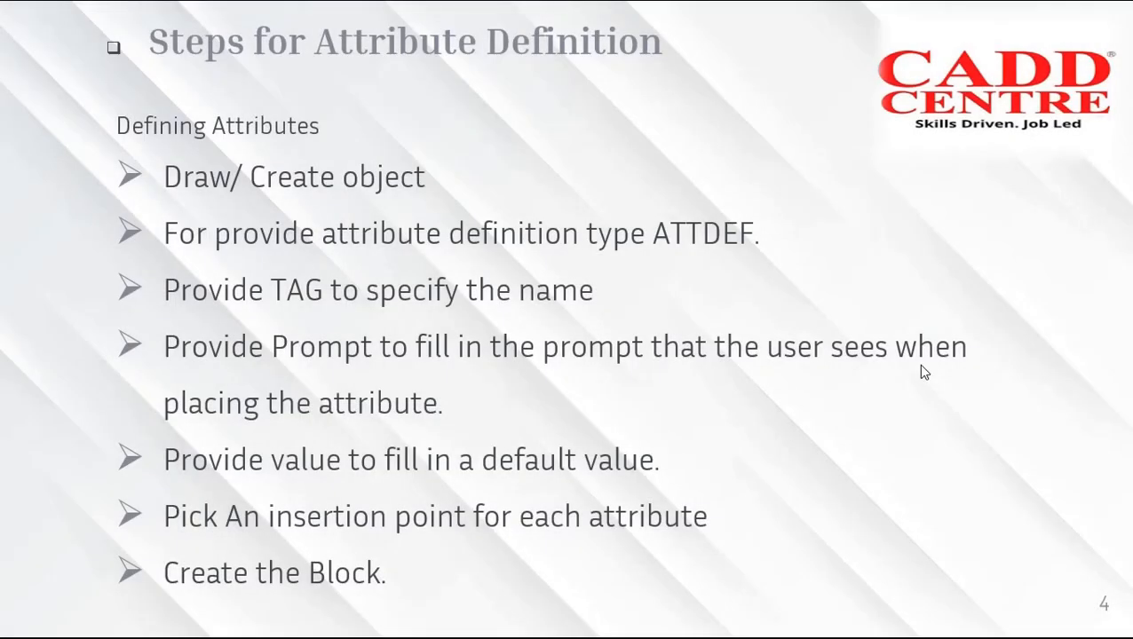
left_click(921, 367)
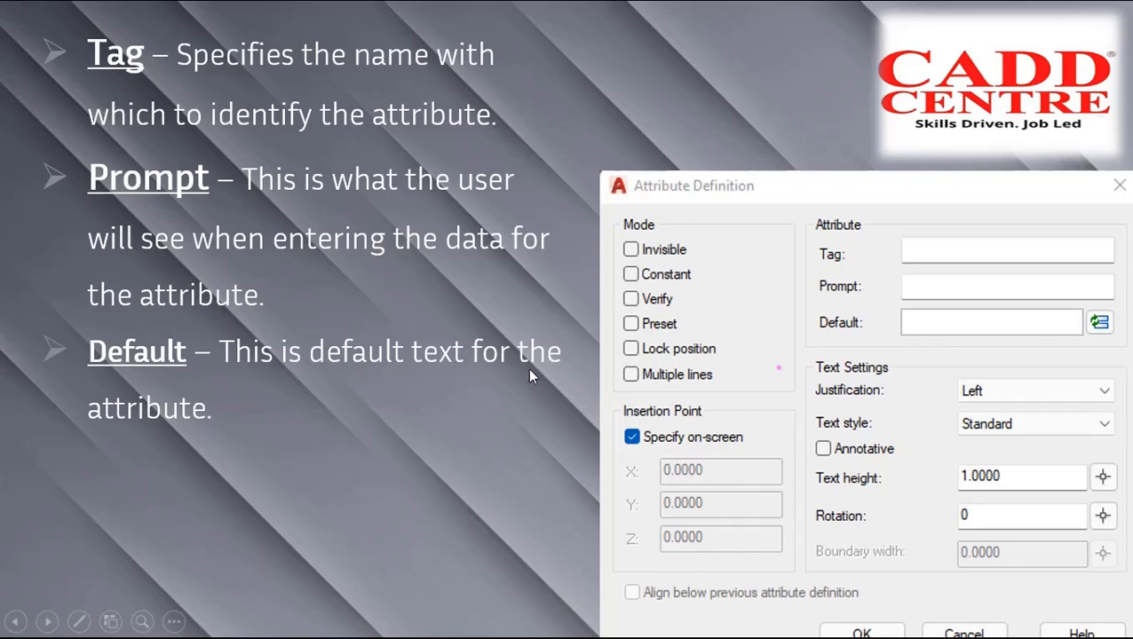
left_click(514, 391)
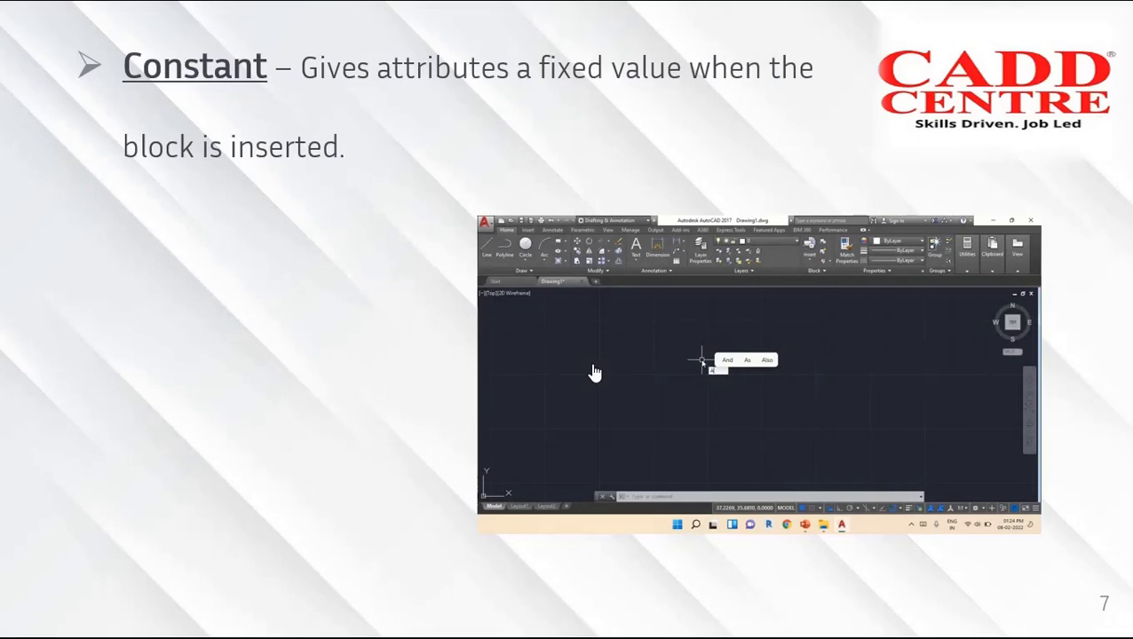
left_click(320, 408)
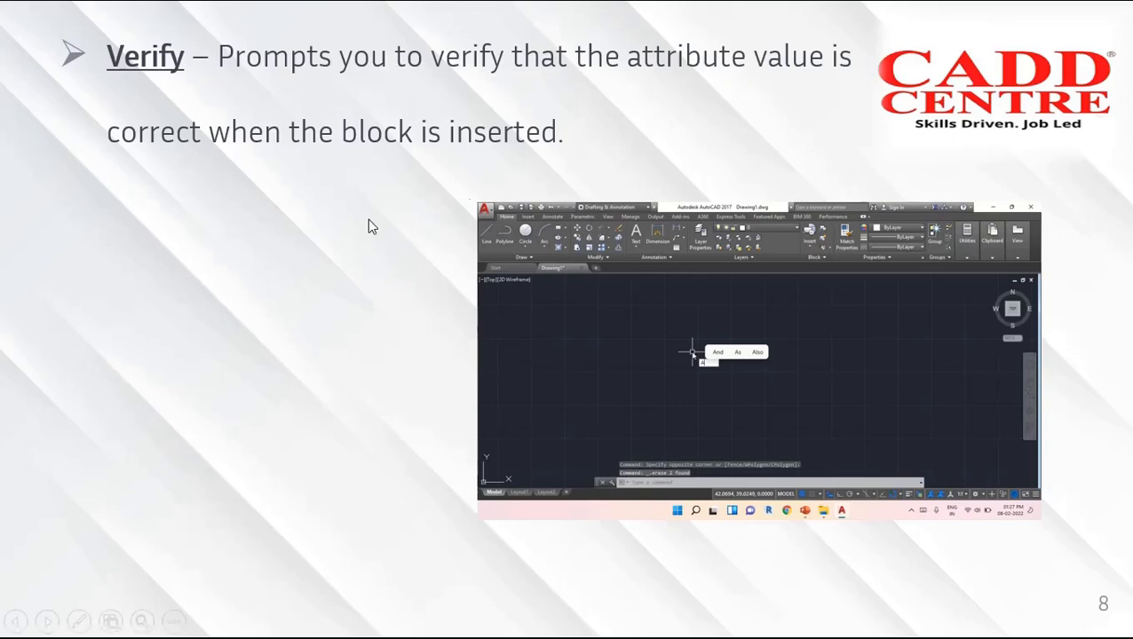
left_click(443, 151)
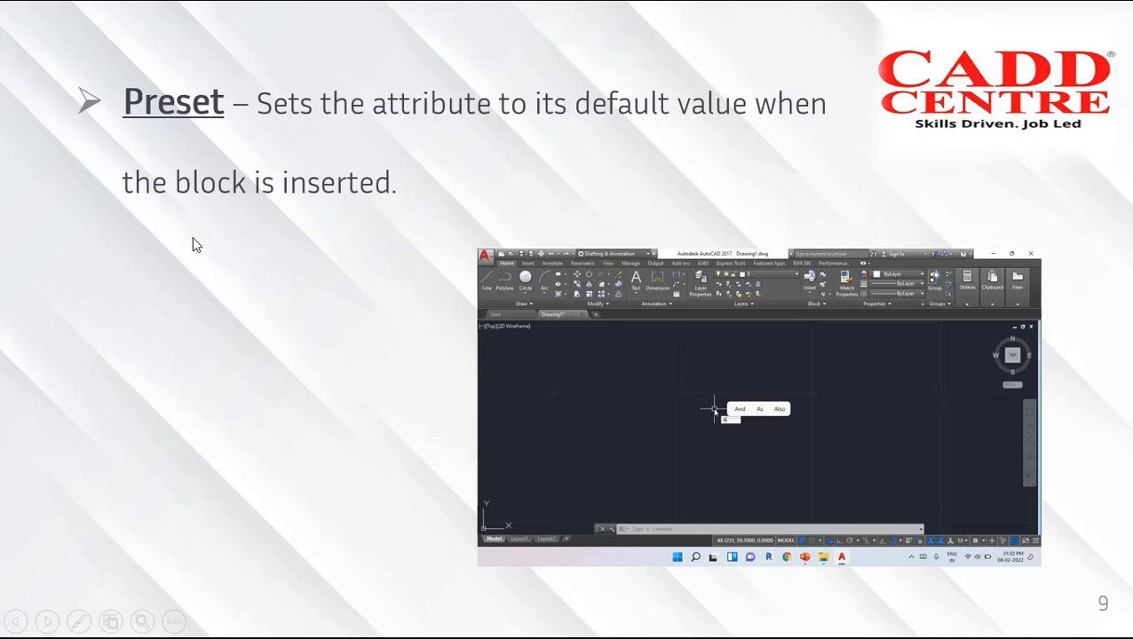
left_click(324, 235)
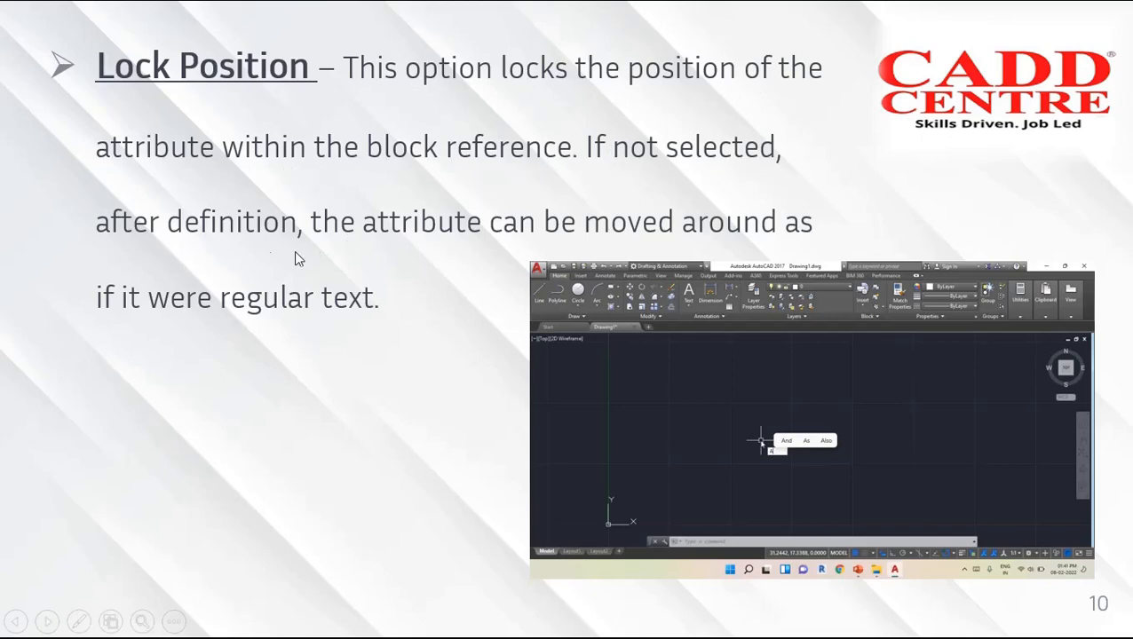
left_click(488, 268)
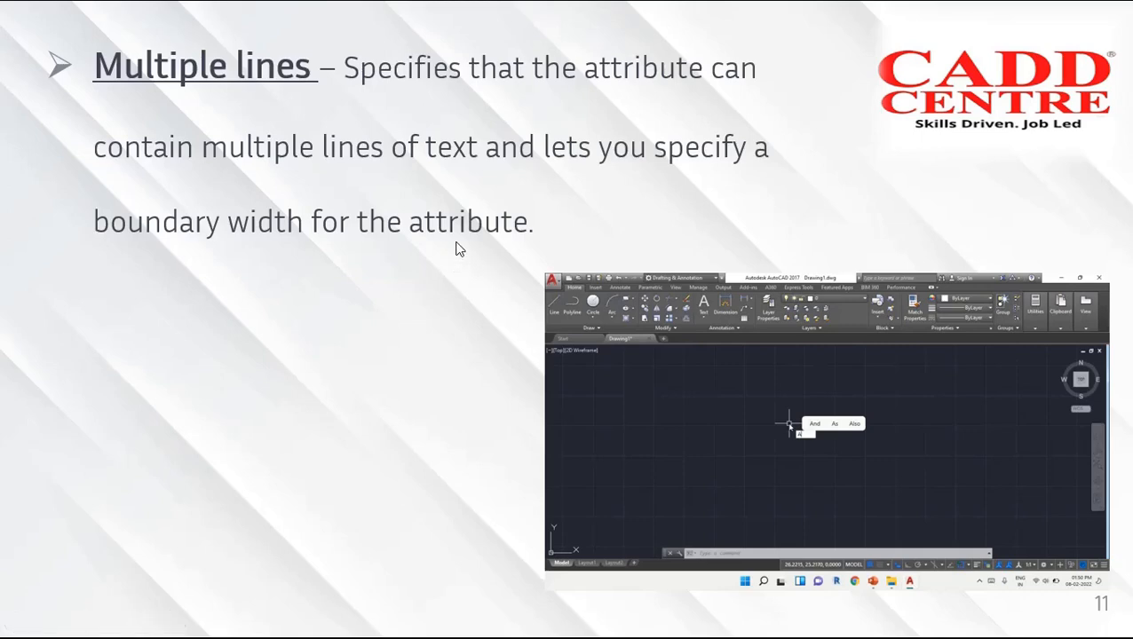
left_click(458, 239)
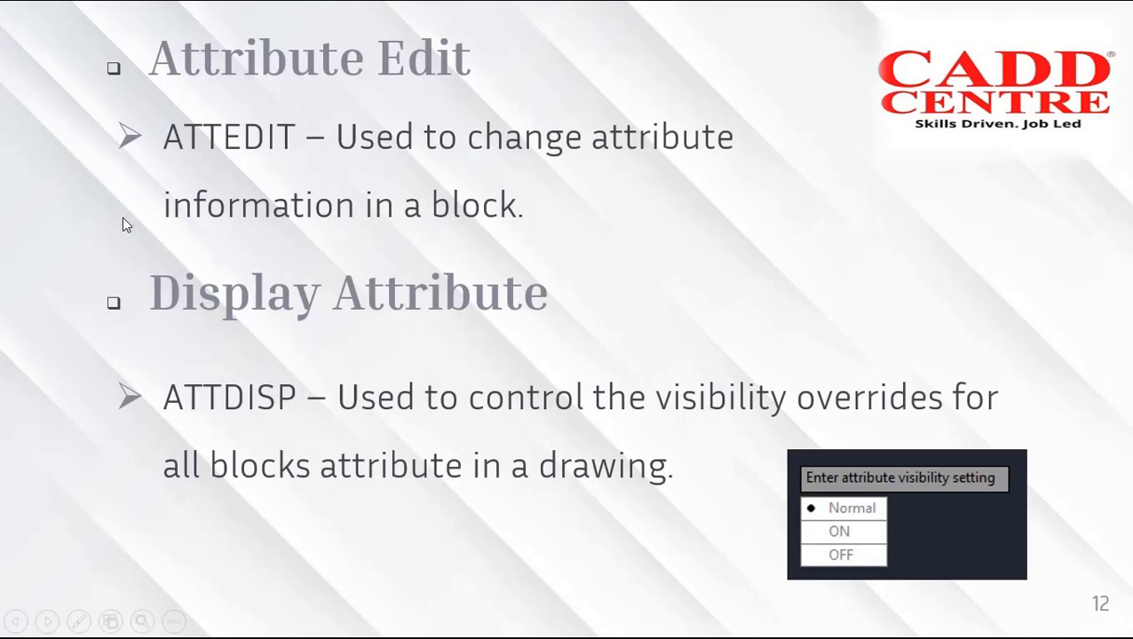
left_click(171, 329)
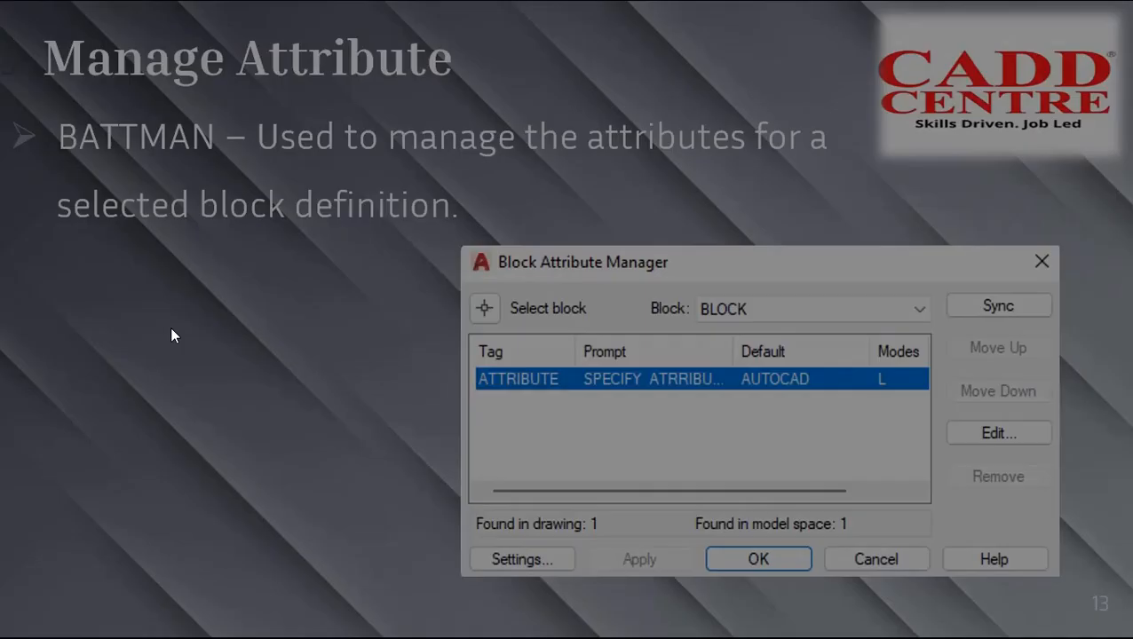